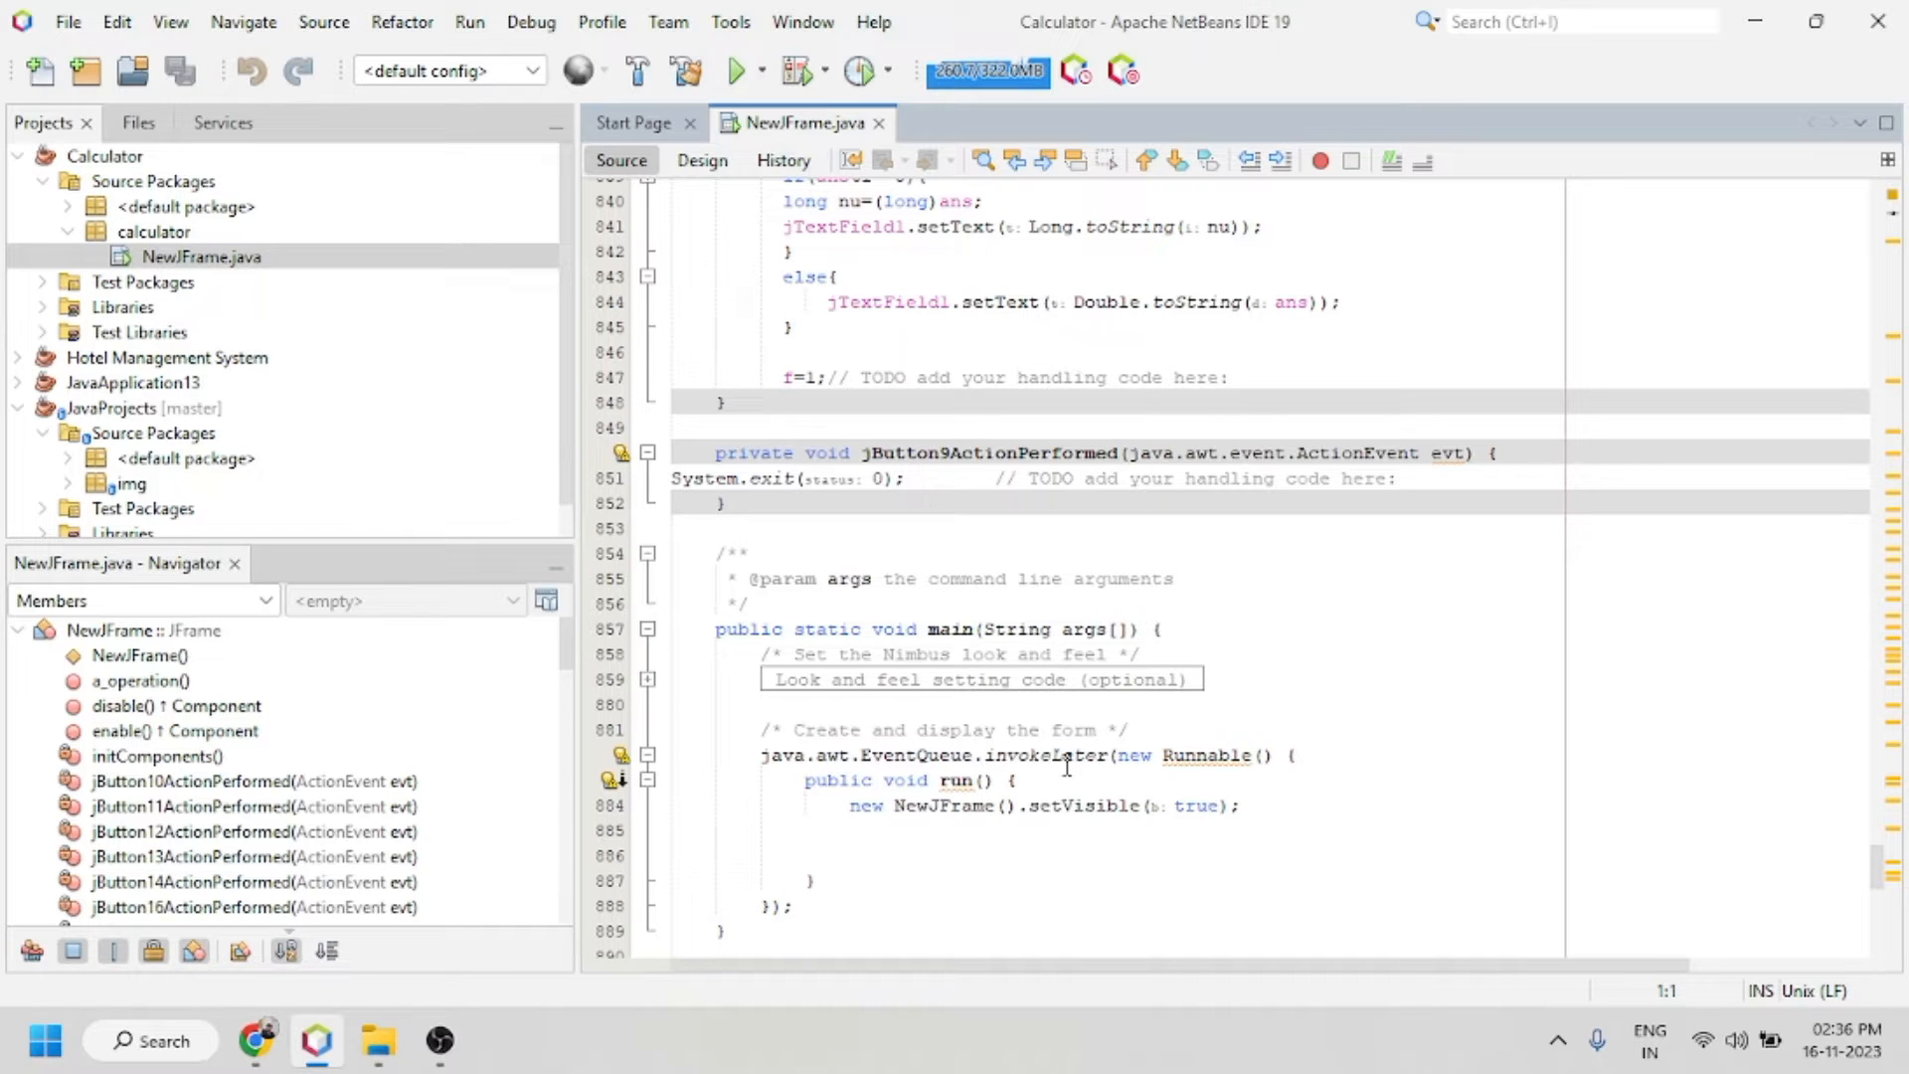
Step: Show the form design of NewJFrame.java and clean and build the Calculator project
click(702, 164)
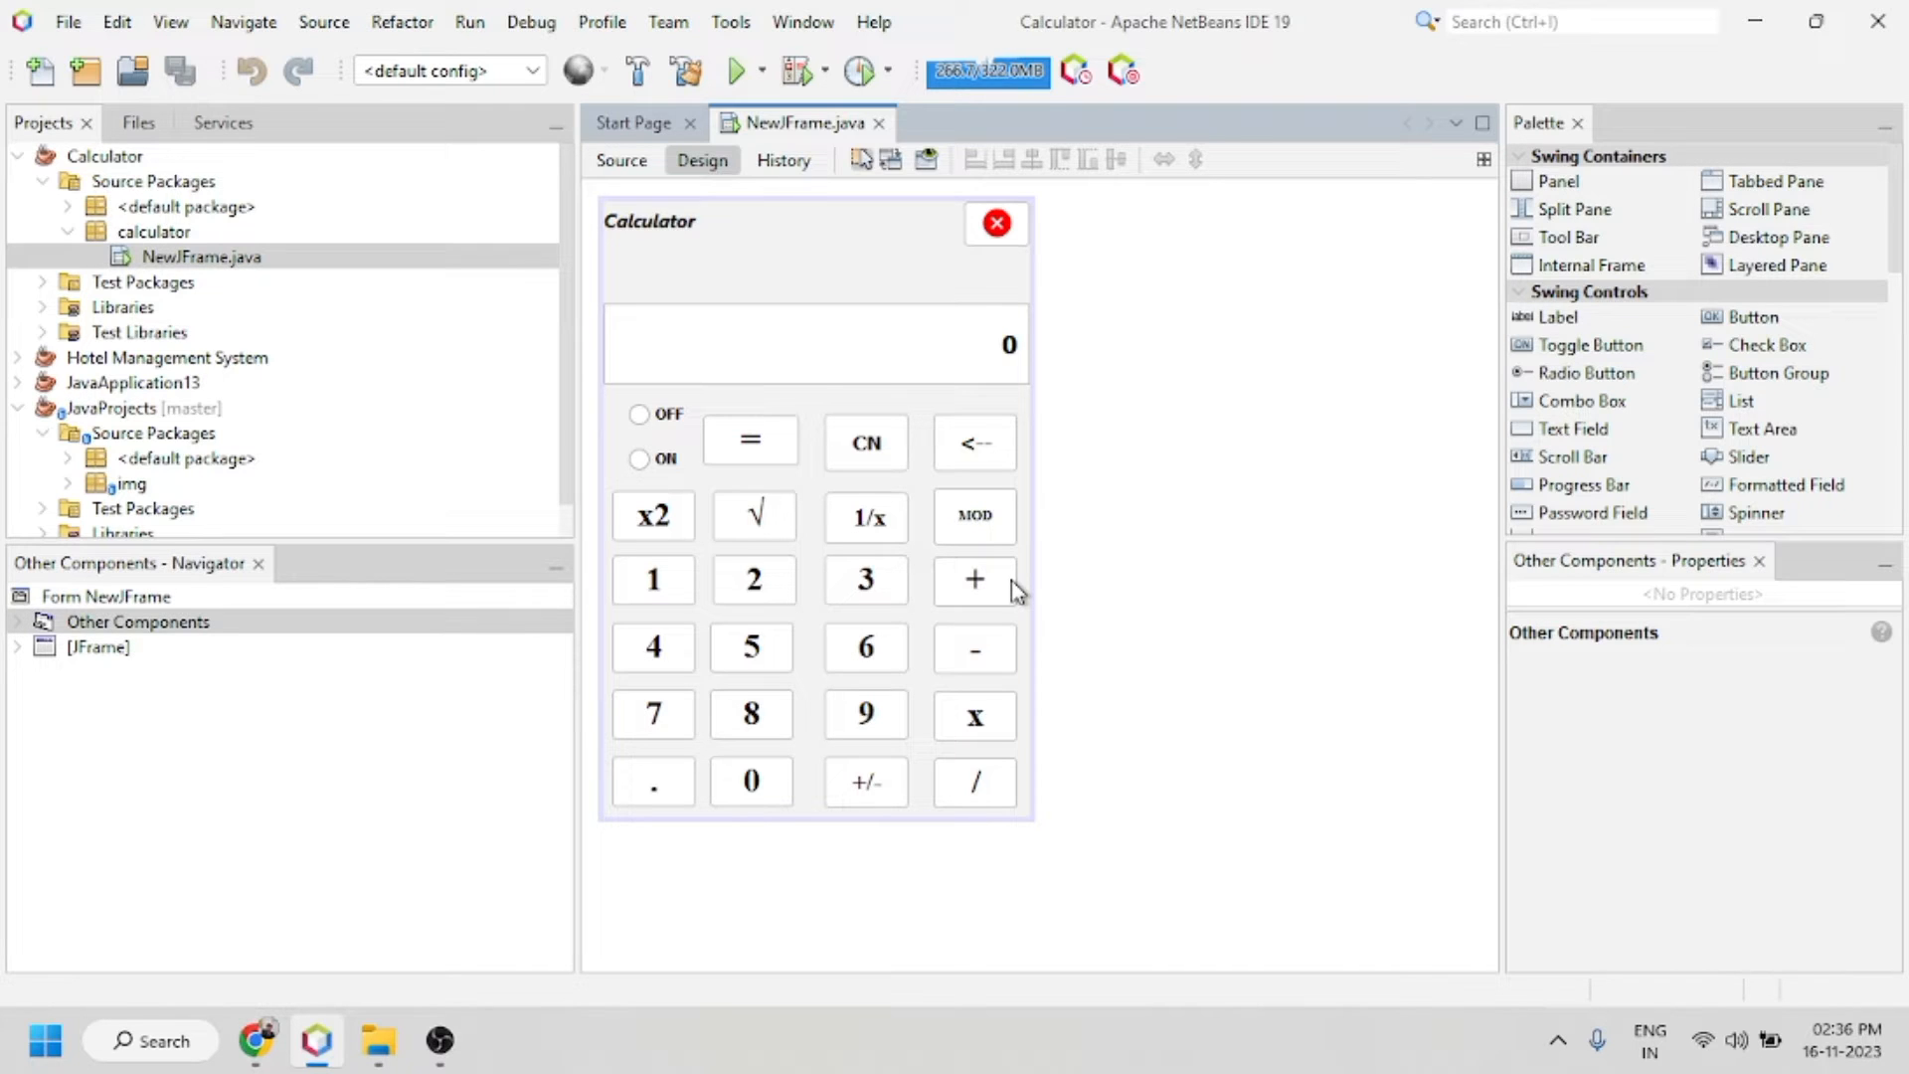
click(669, 83)
Step: Switch to Chrome, search Google for "launch4j download" and open the SourceForge page of Launch4j Executable Wrapper
click(281, 1044)
click(692, 608)
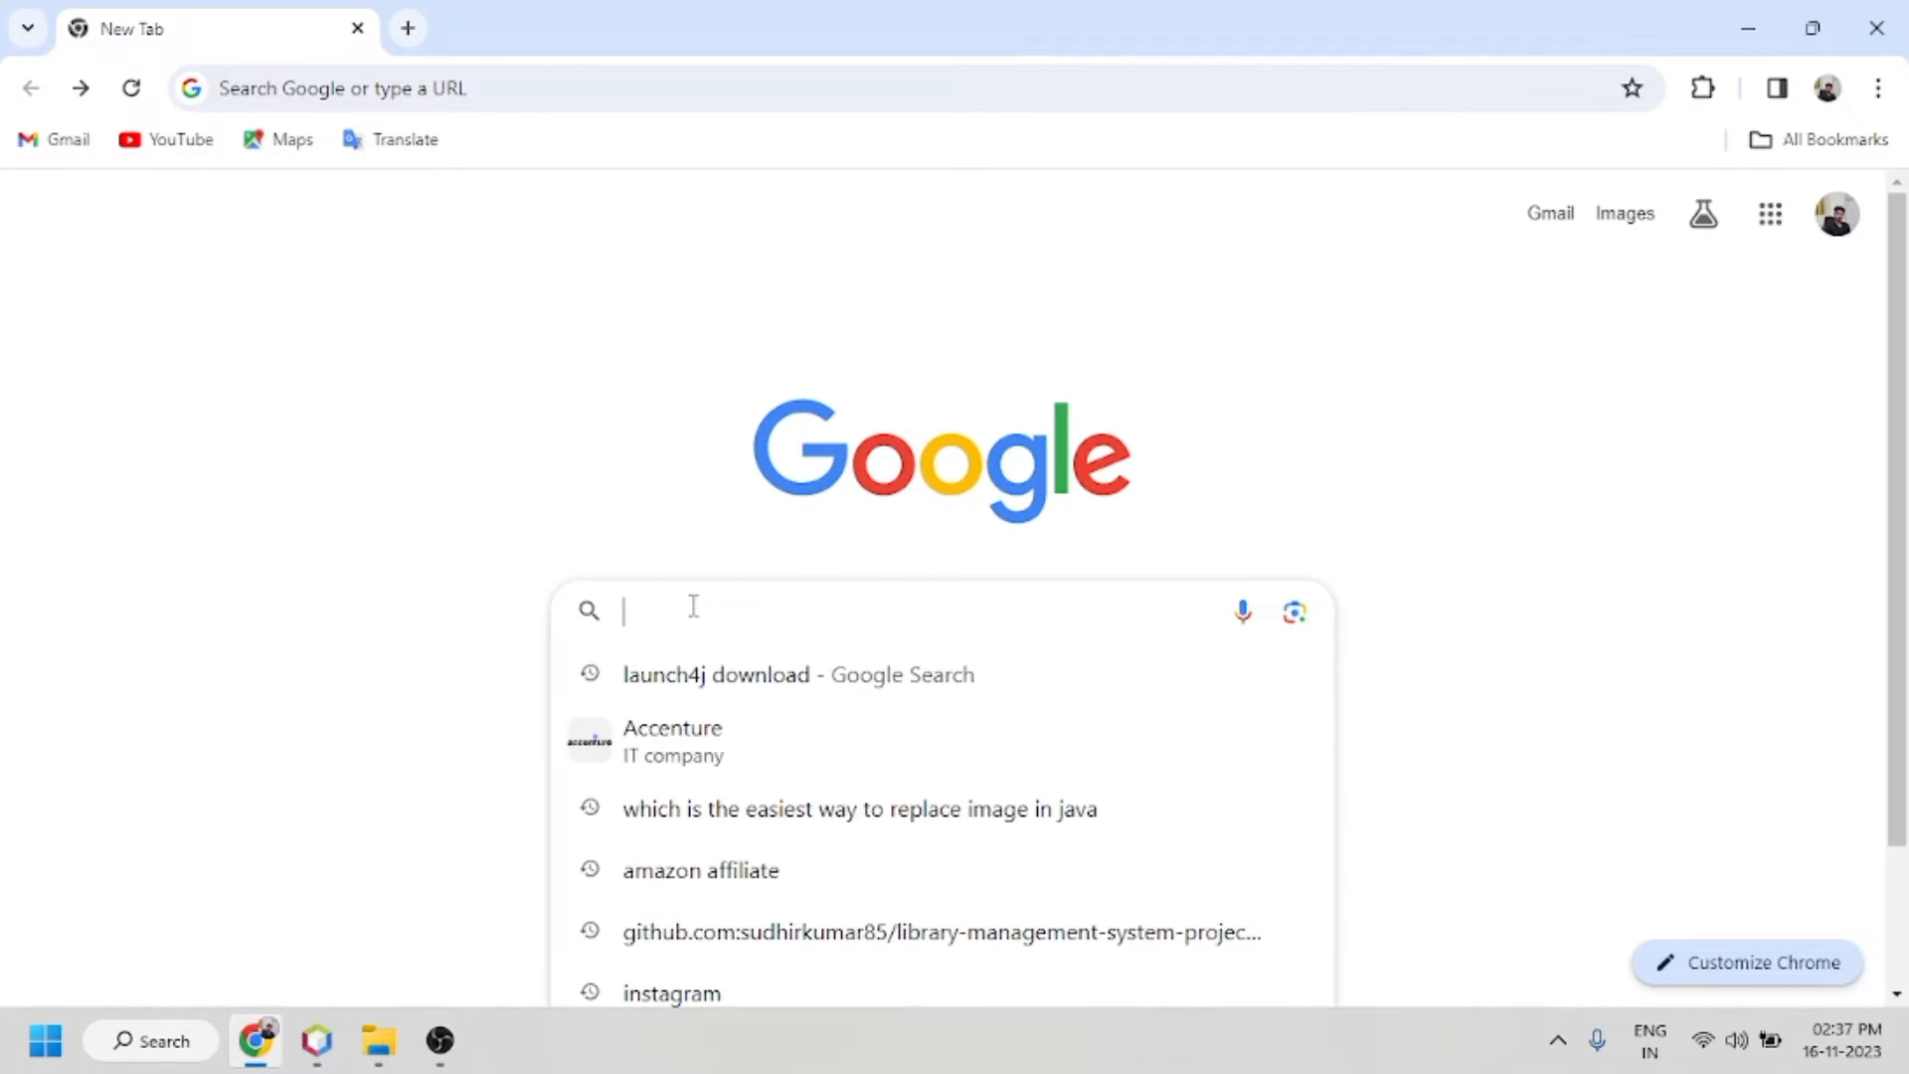
text(l)
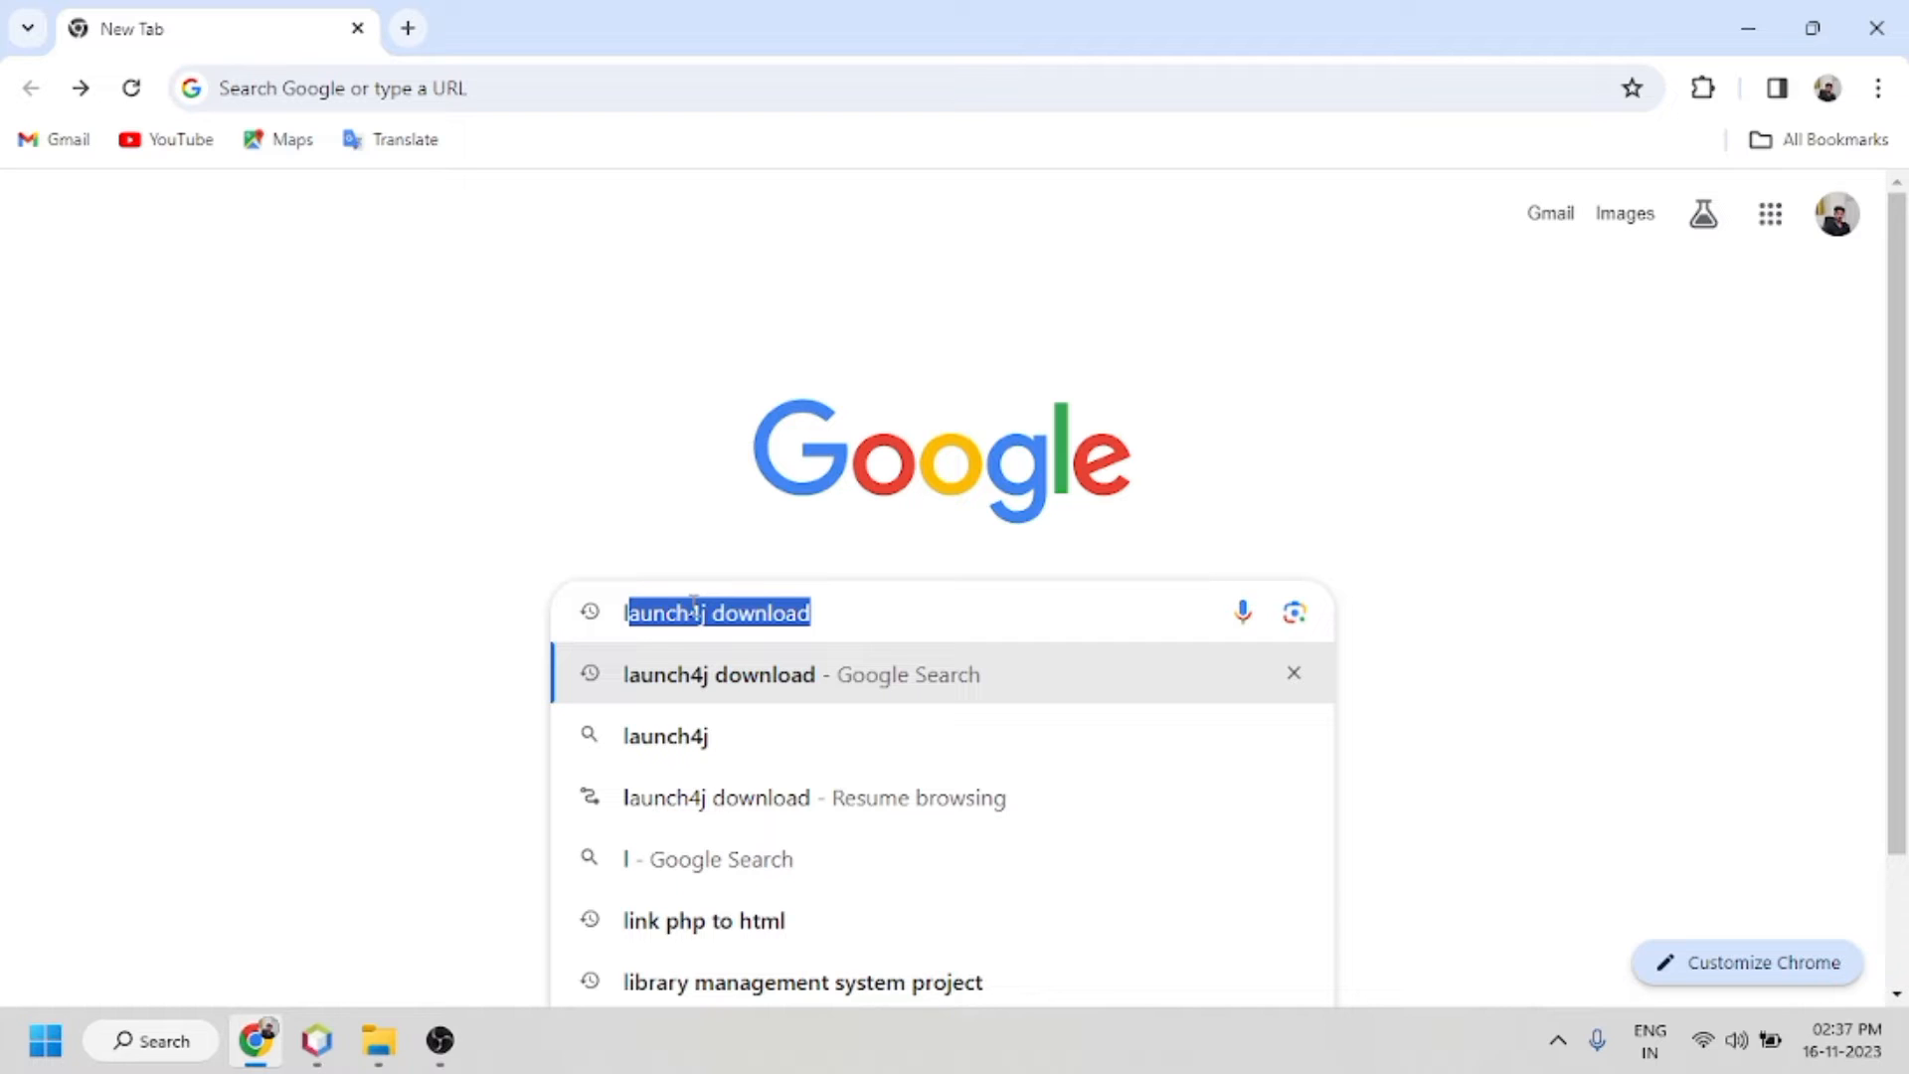
text(a)
key(Return)
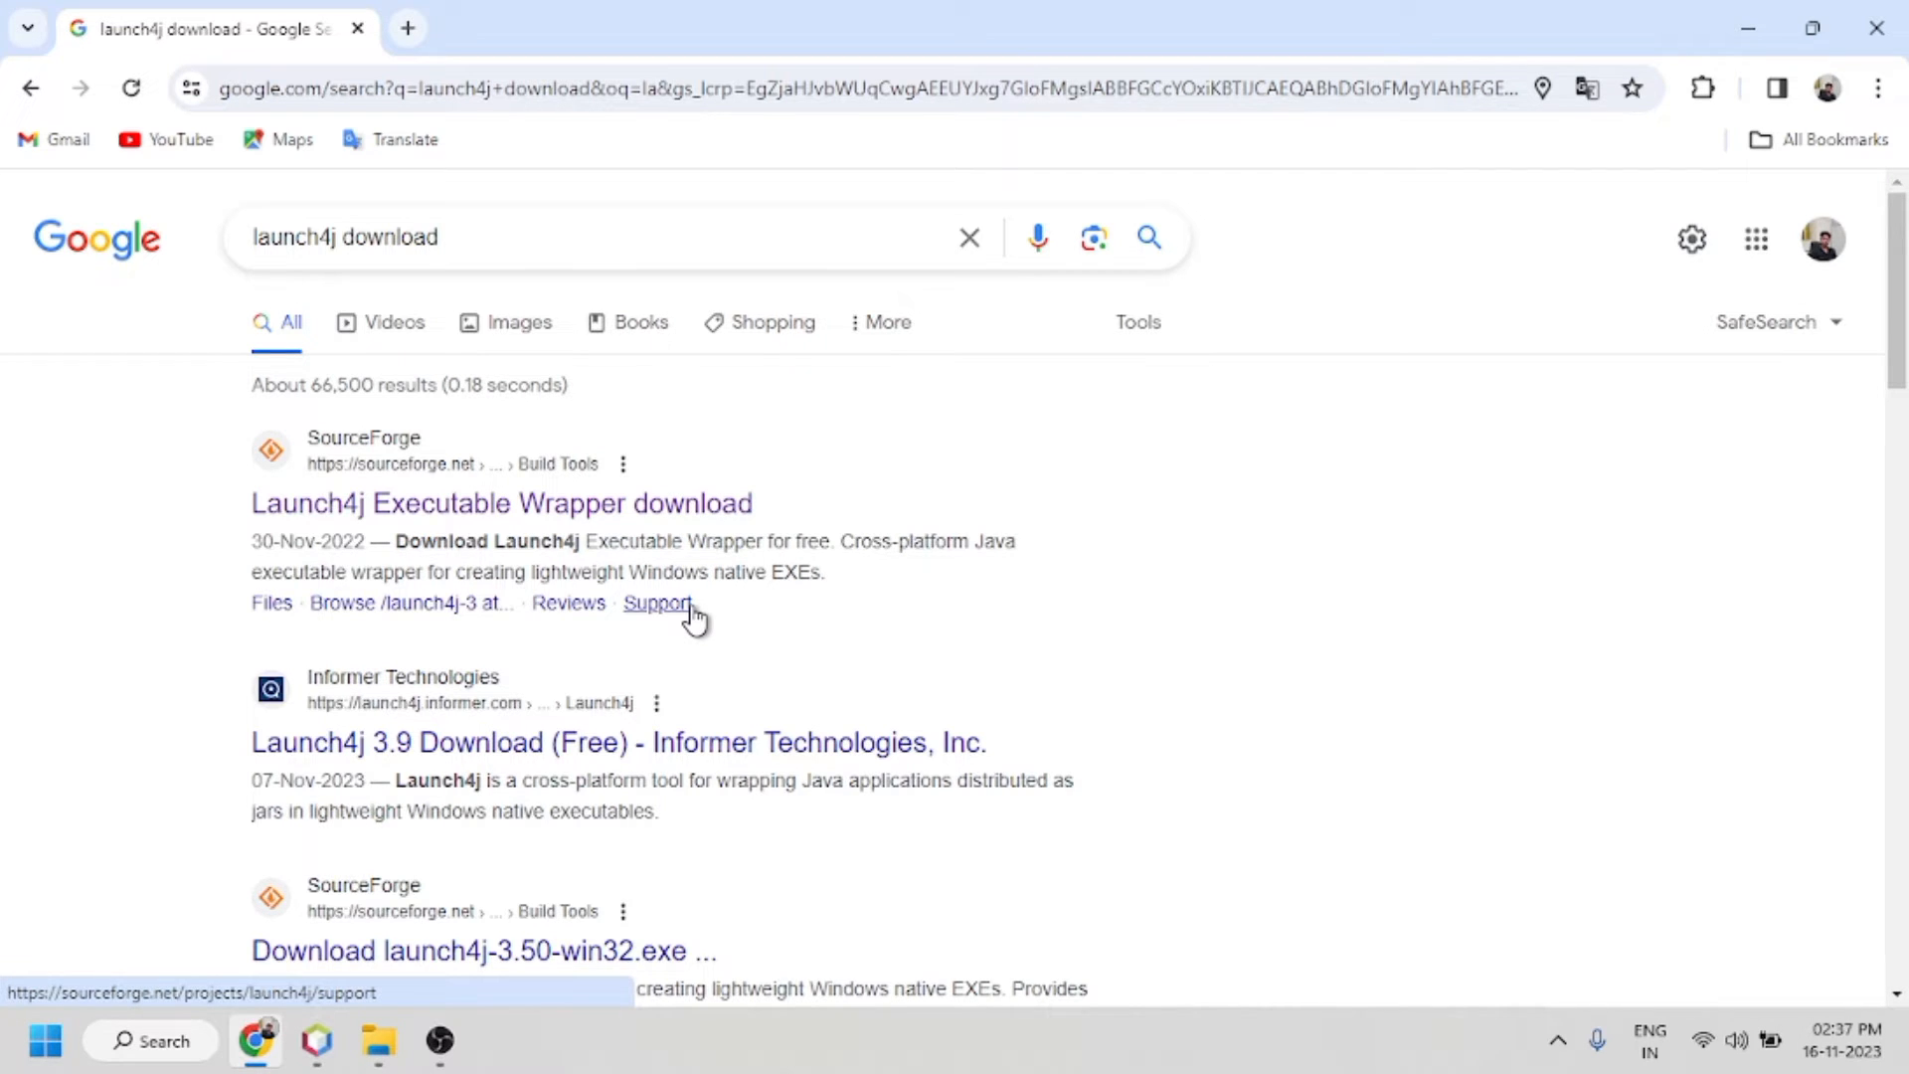
click(462, 517)
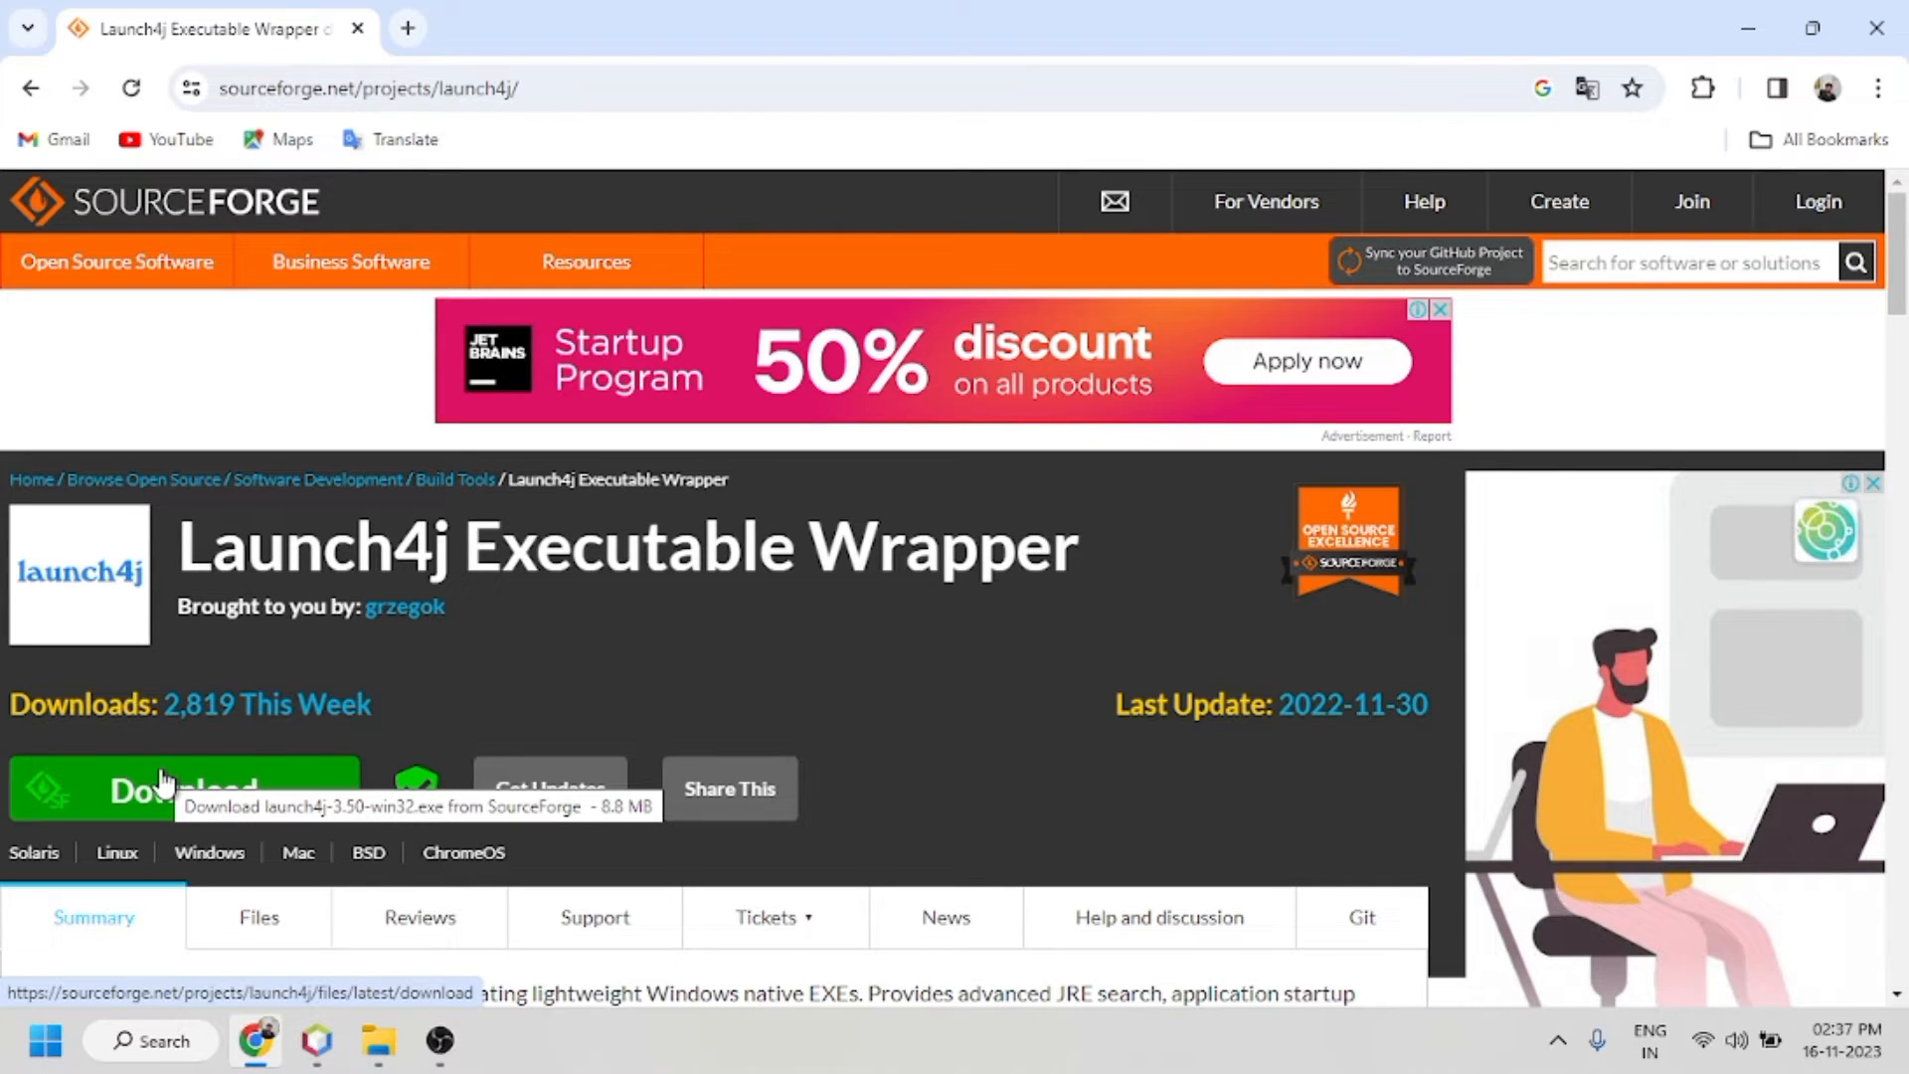
Step: Run the launch4j-3.50-win32 installer from the Downloads folder, accept the license, install Launch4j 3.50 and launch it on finishing
click(378, 1040)
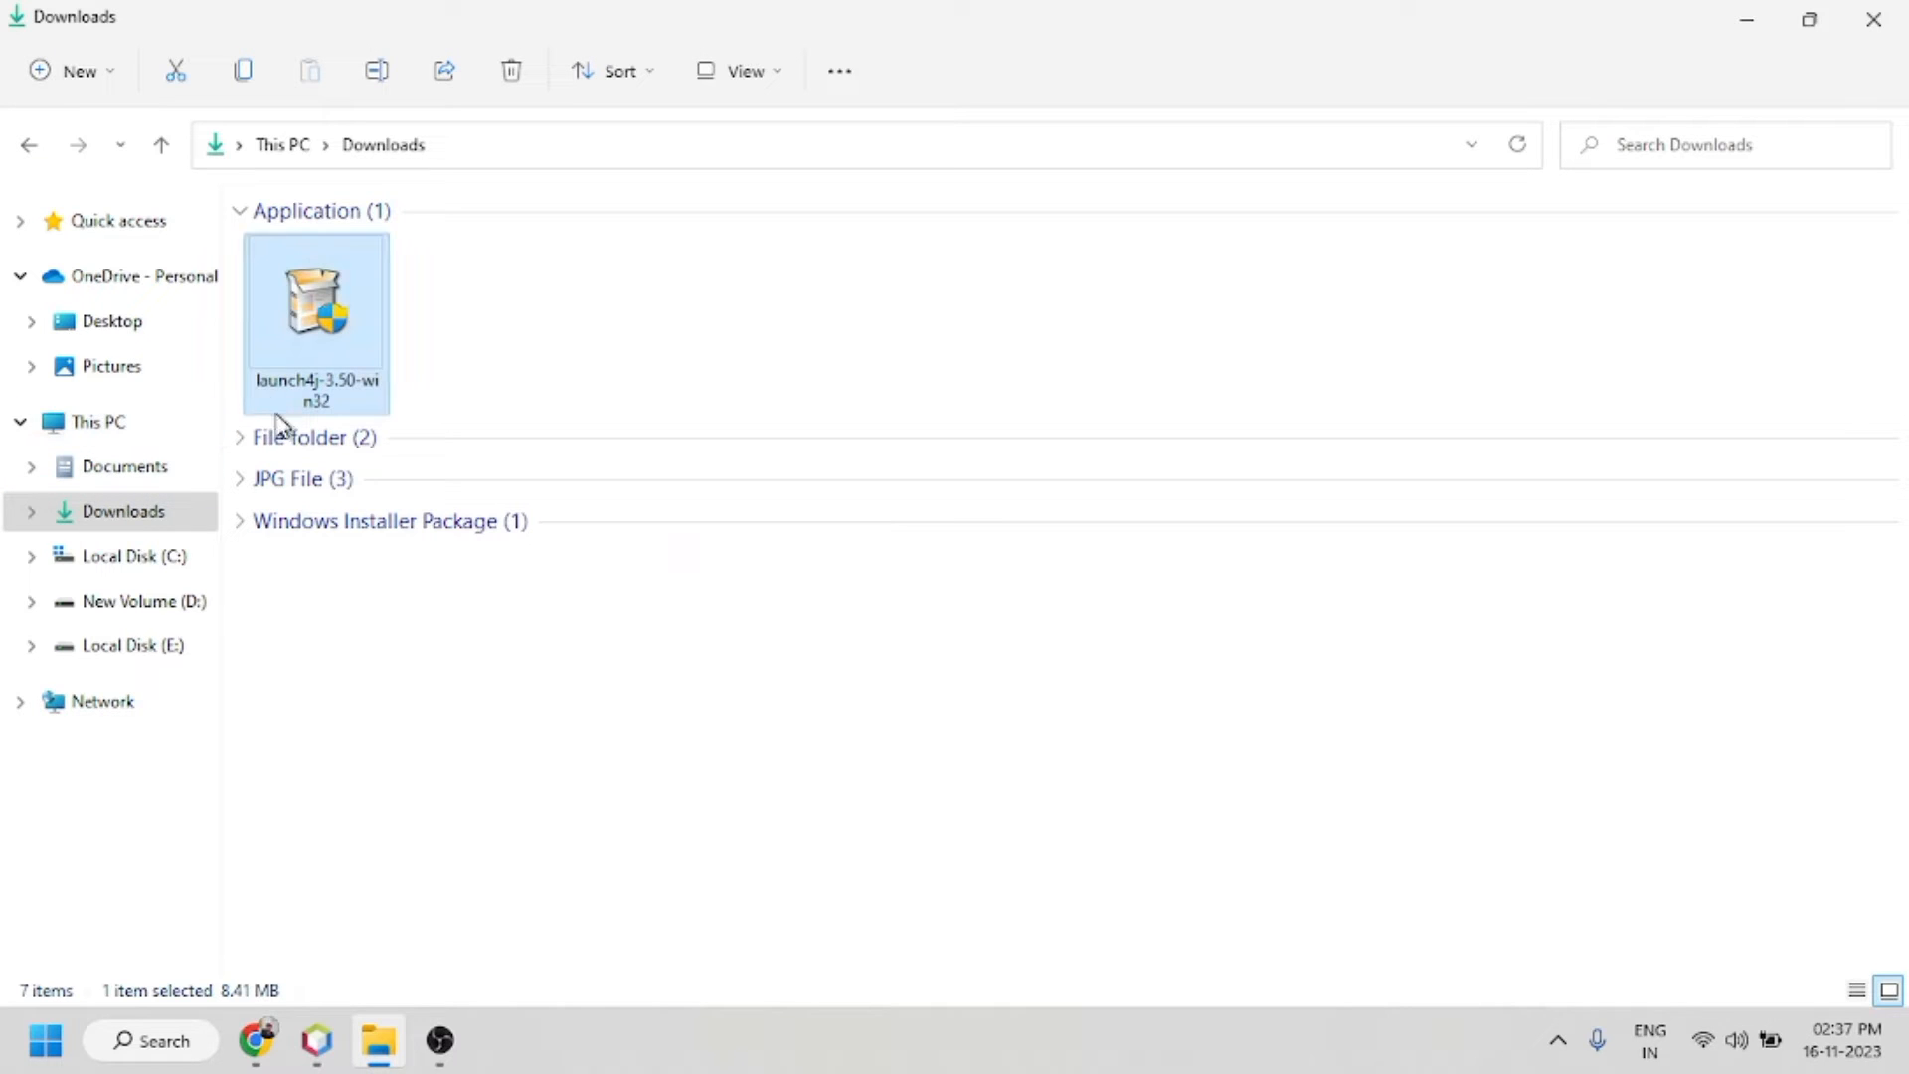
double_click(306, 343)
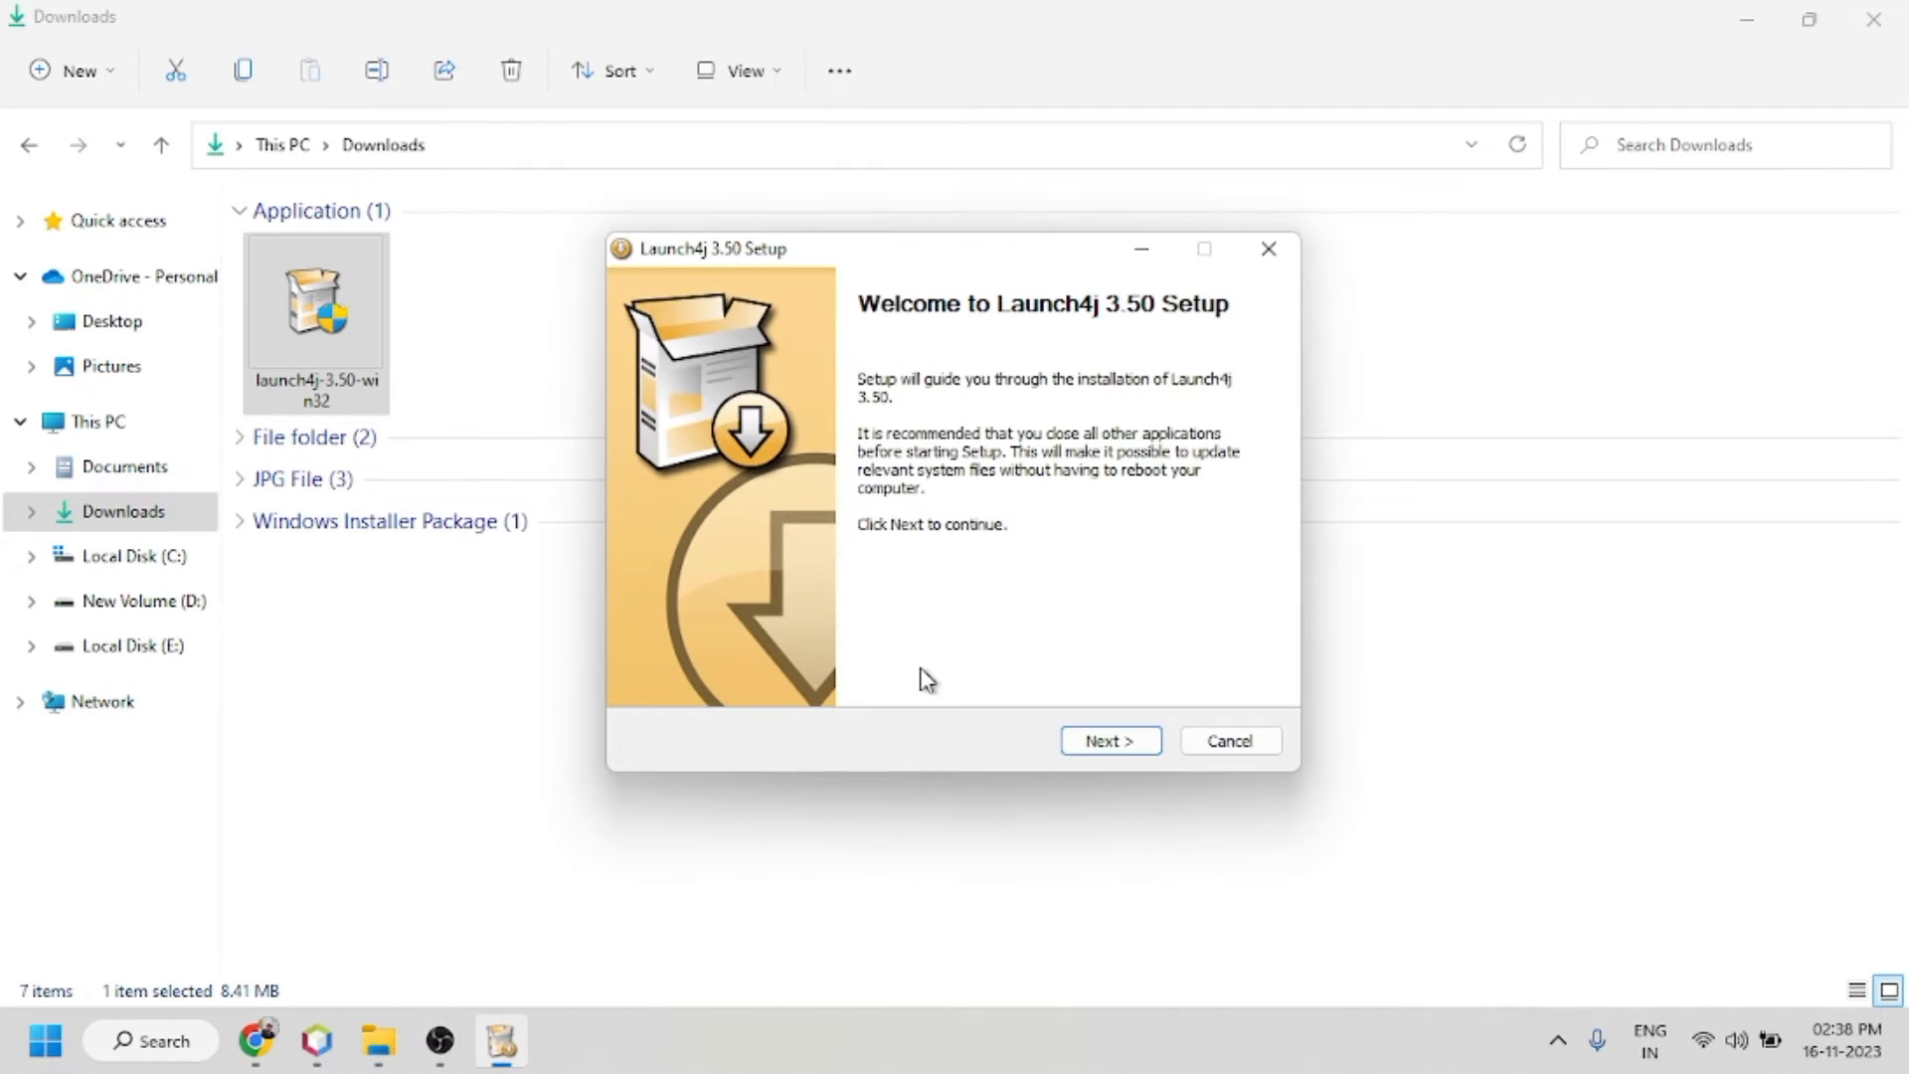
click(1100, 743)
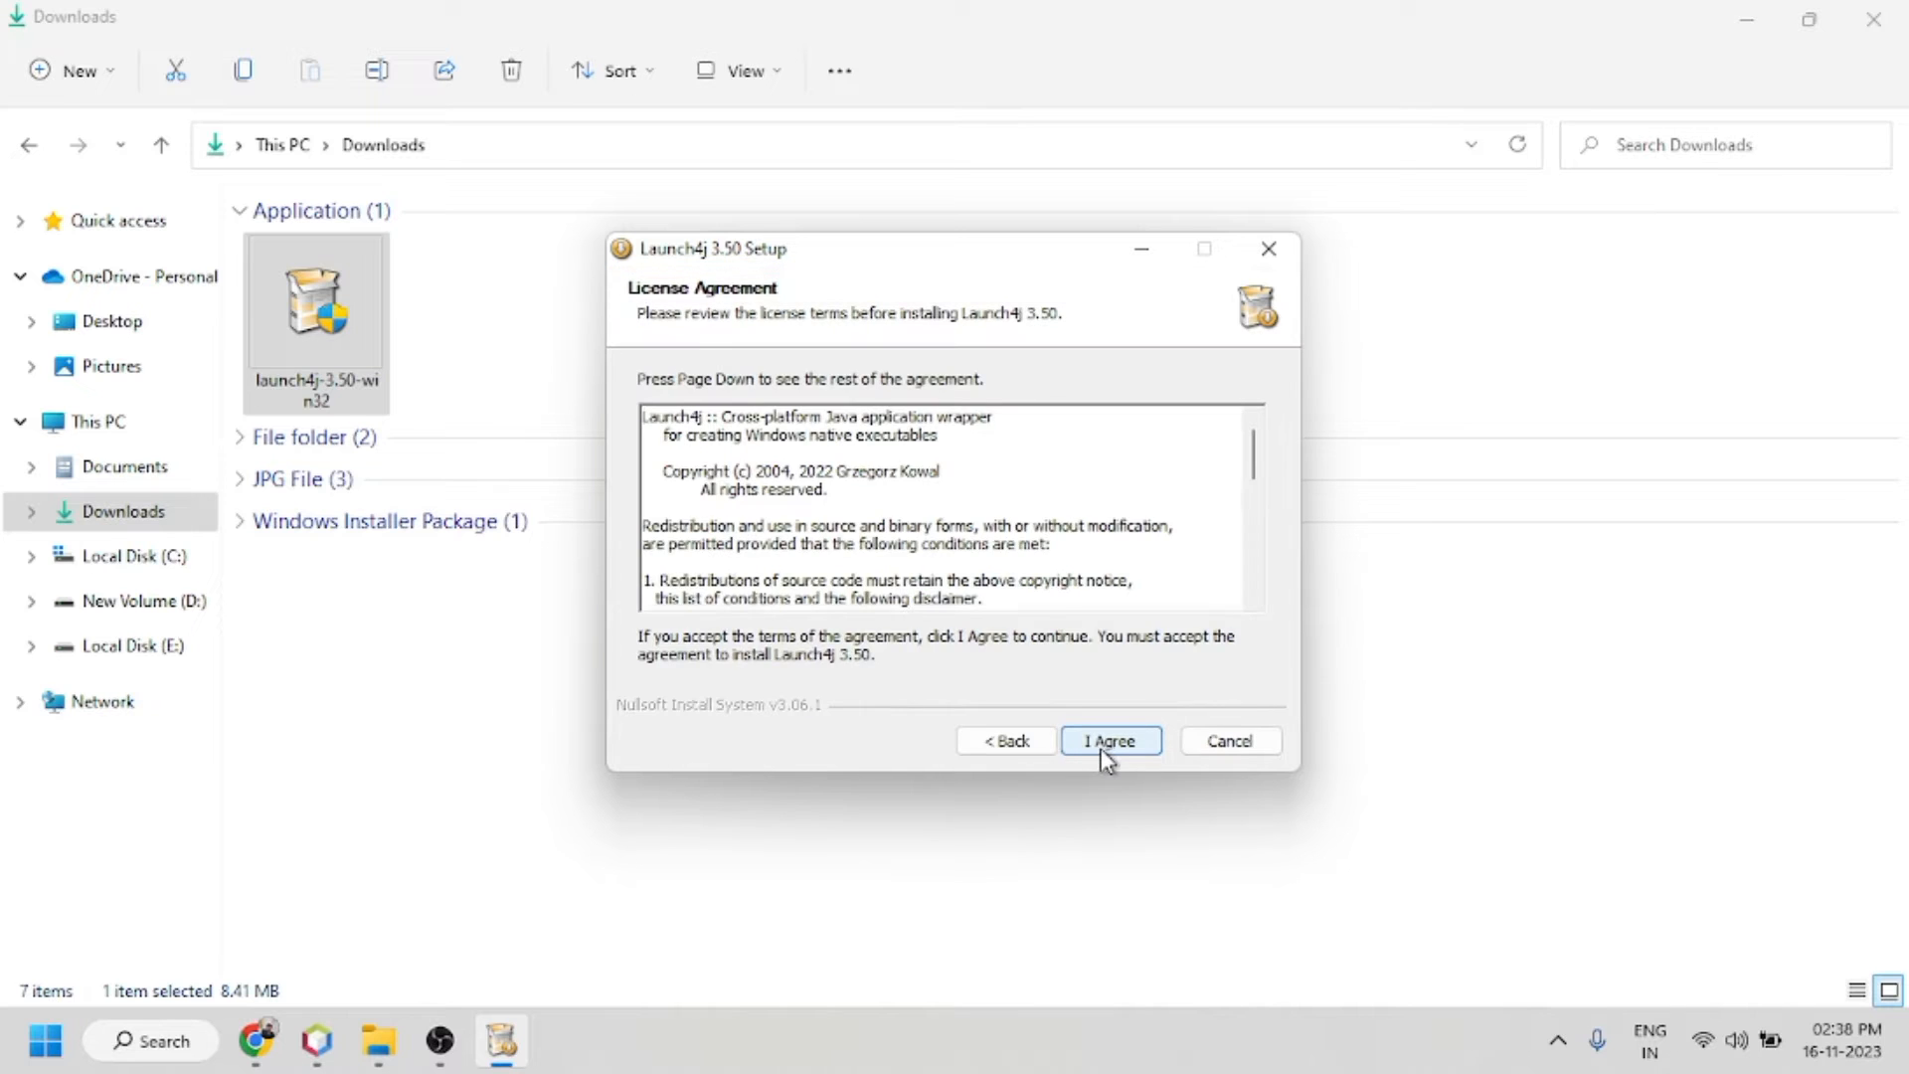
click(1103, 748)
click(1104, 747)
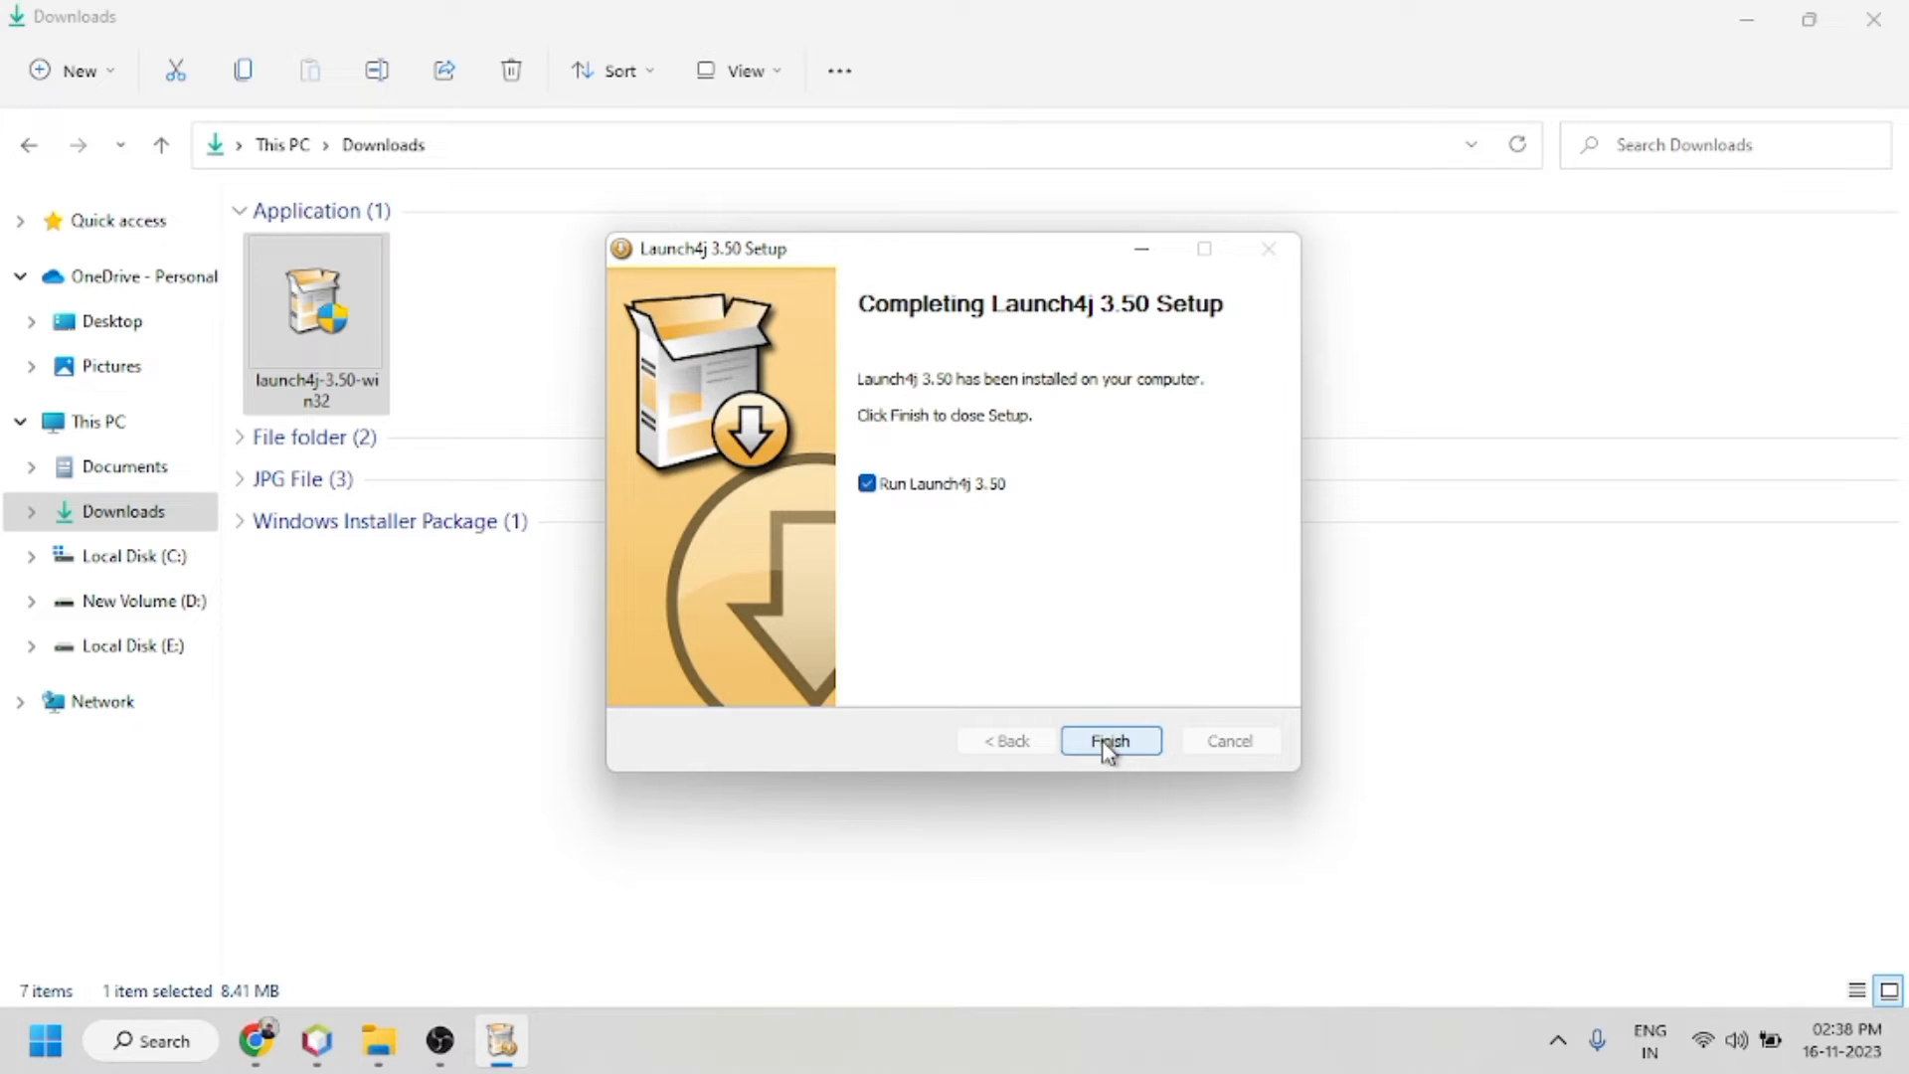
click(1109, 744)
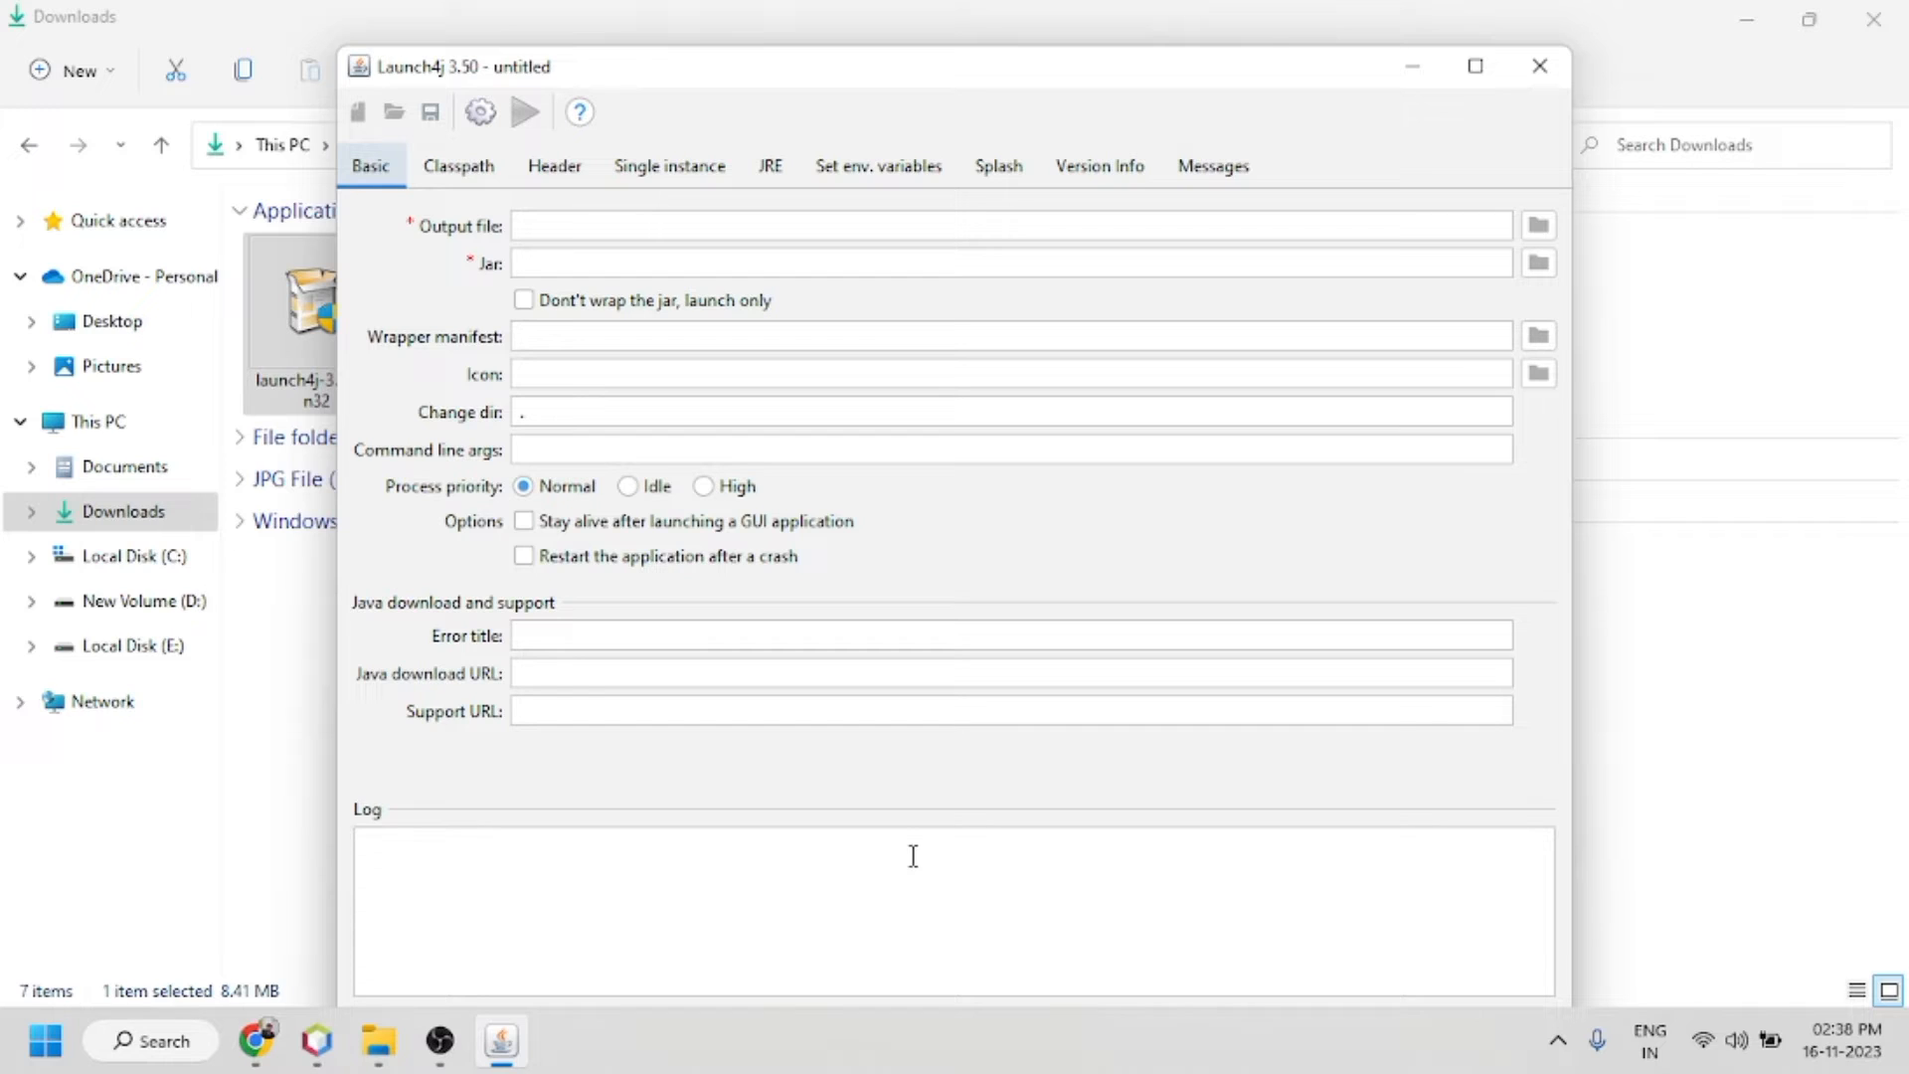
Step: In File Explorer, open the dist folder of the Calculator project inside Documents > NetBeansProjects
click(614, 253)
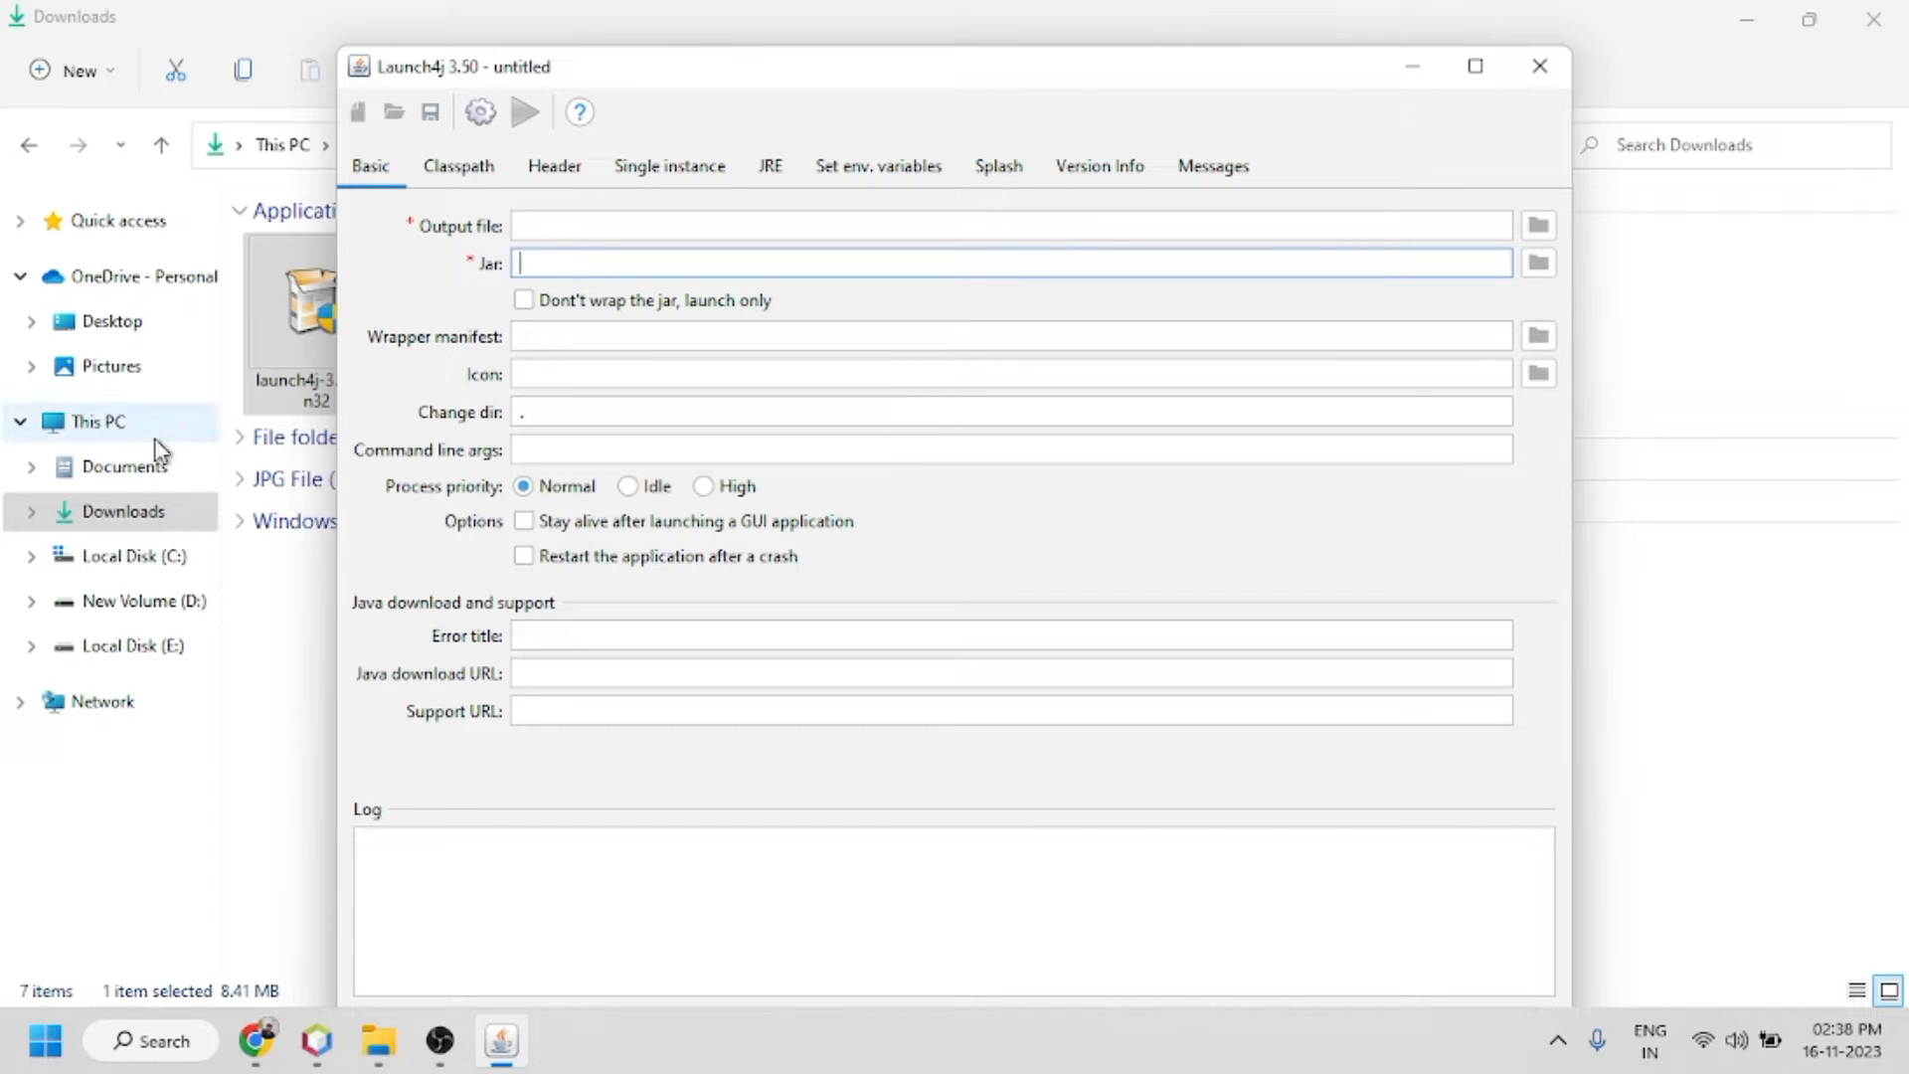
click(156, 469)
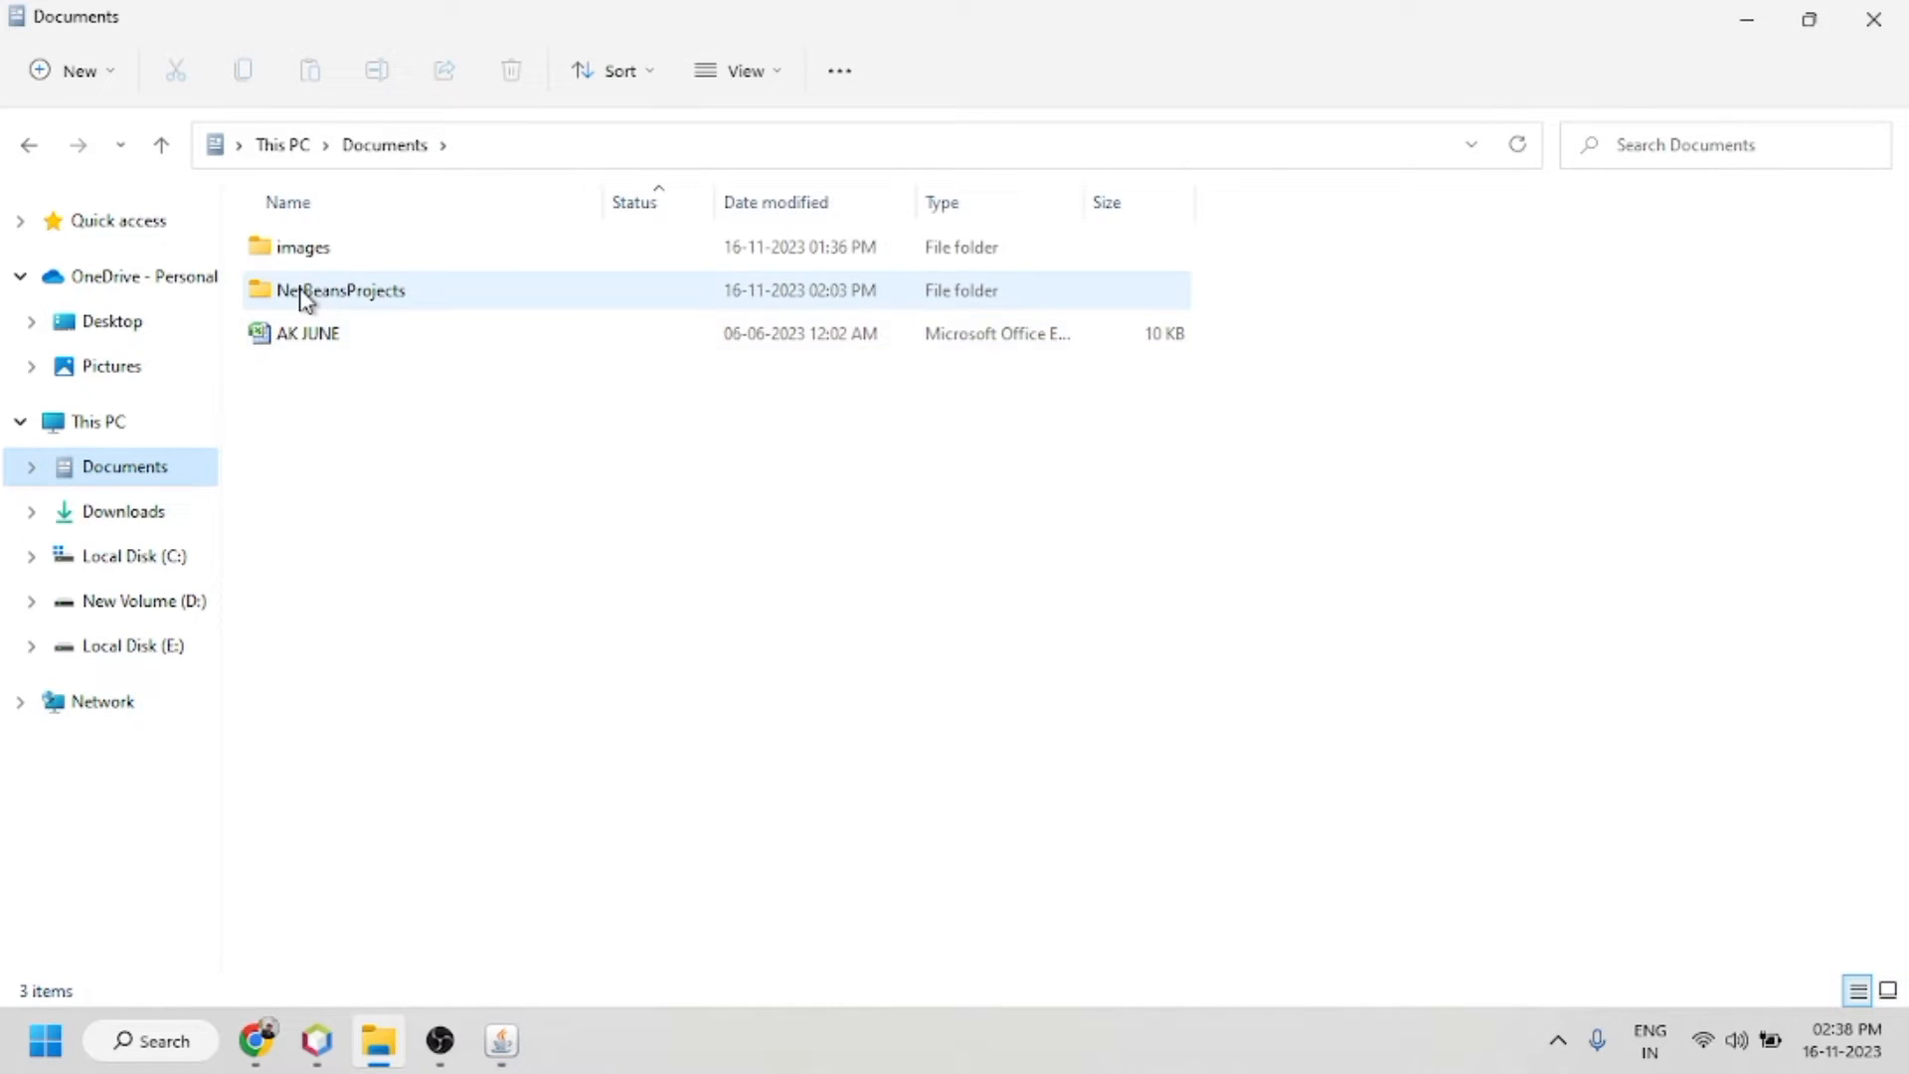
double_click(302, 294)
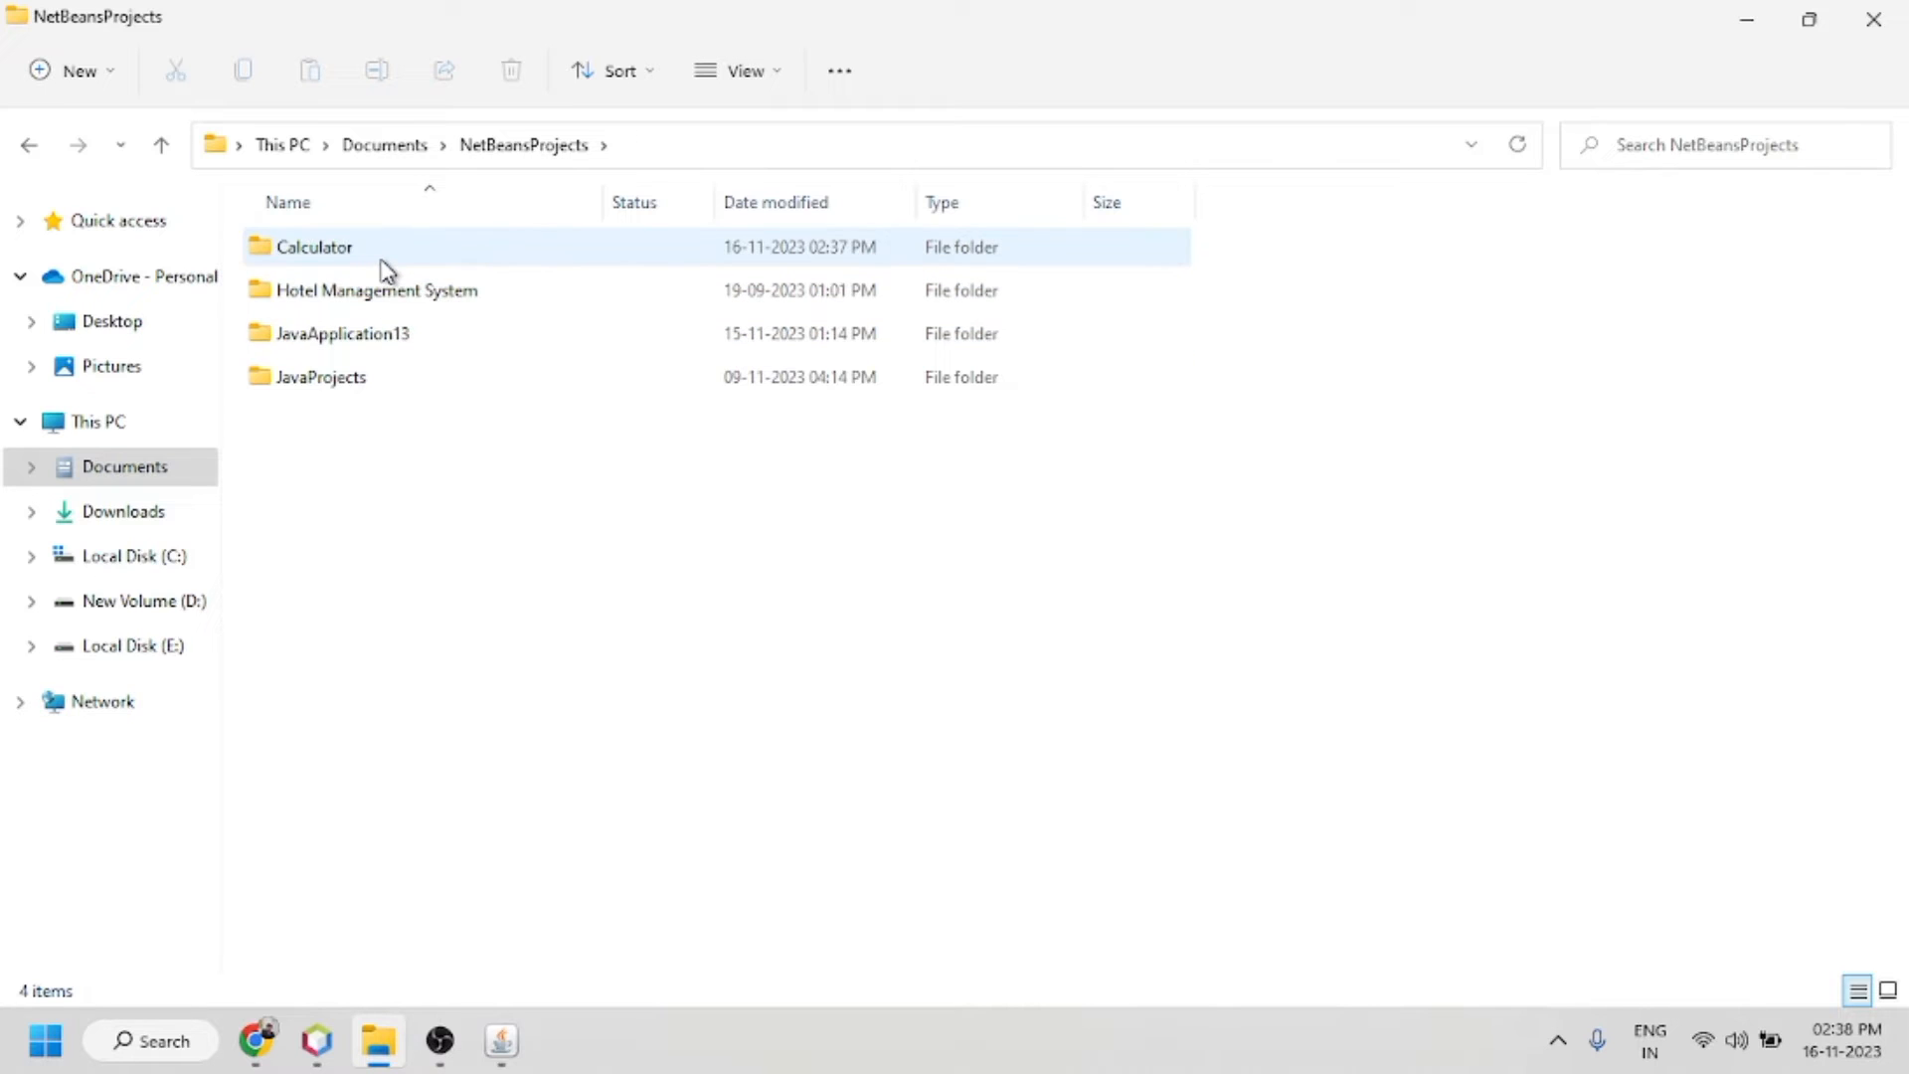
click(316, 256)
double_click(317, 257)
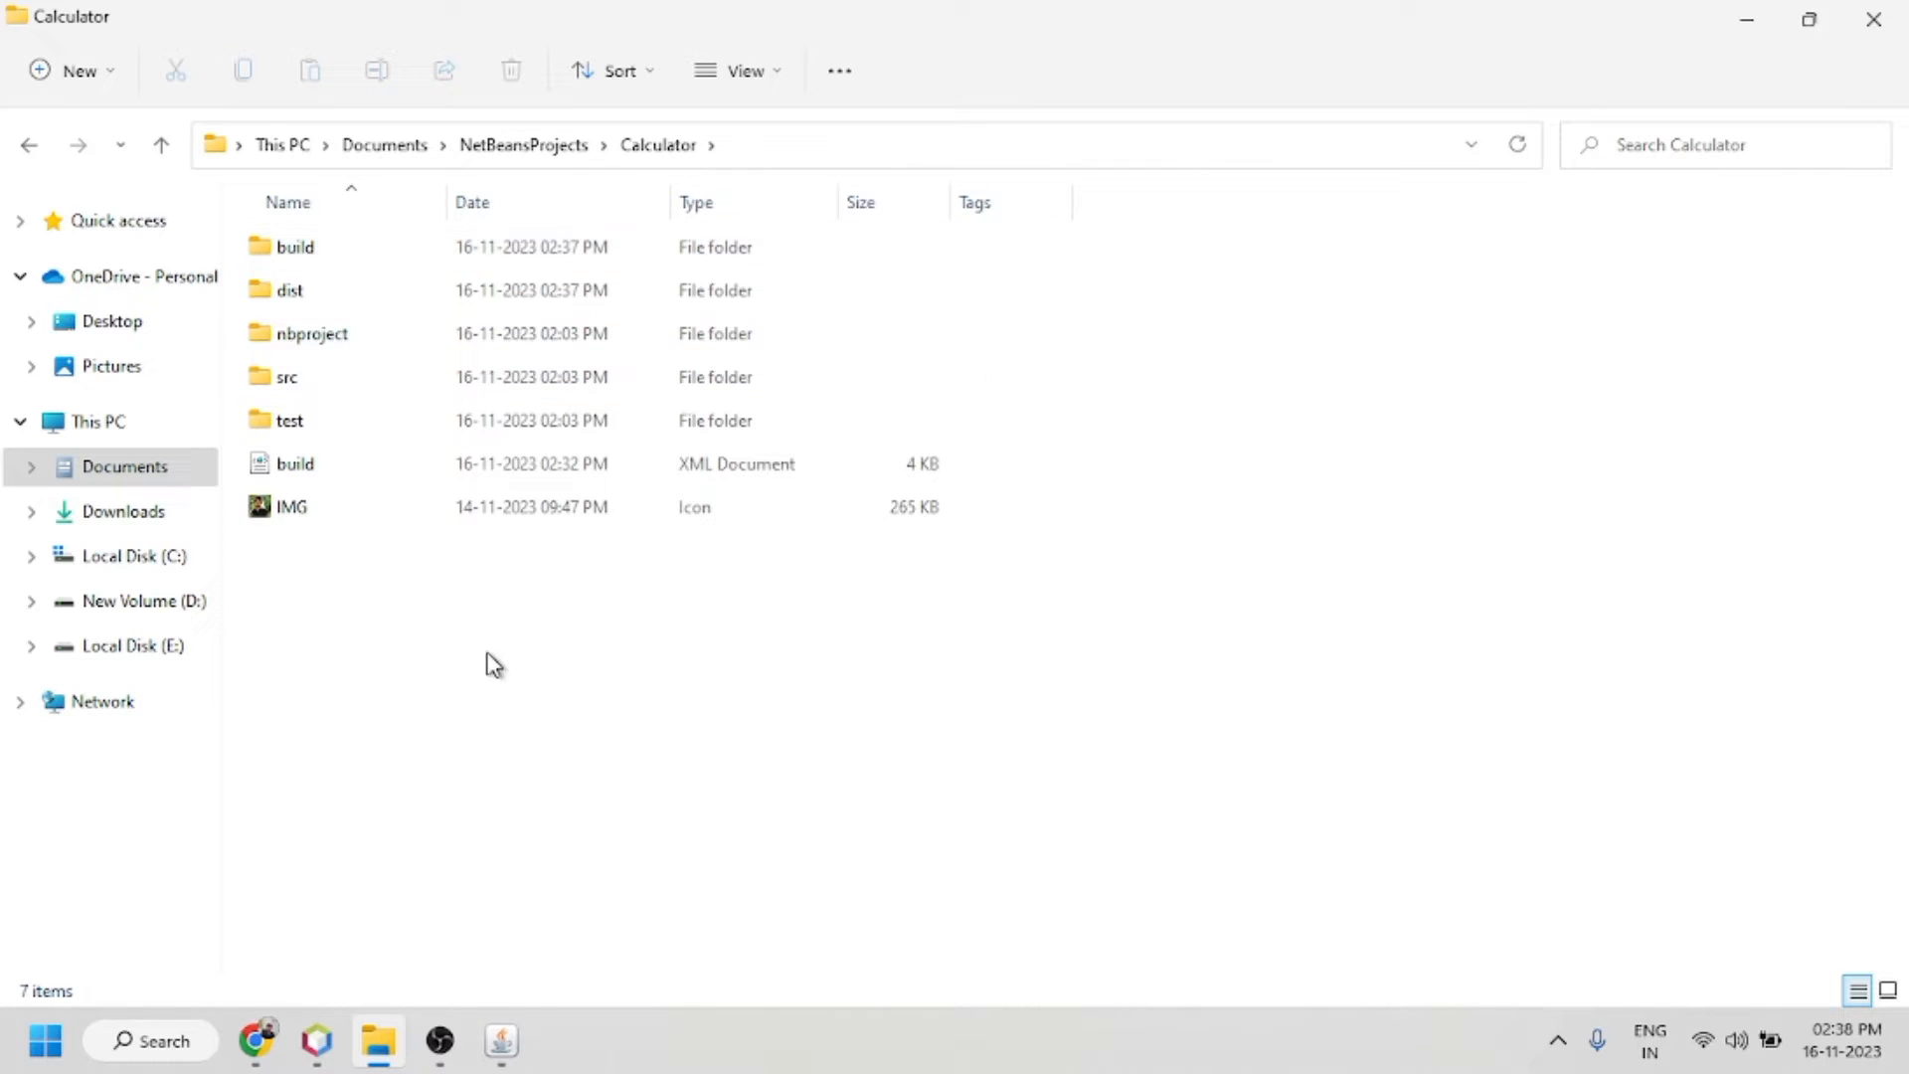
double_click(326, 300)
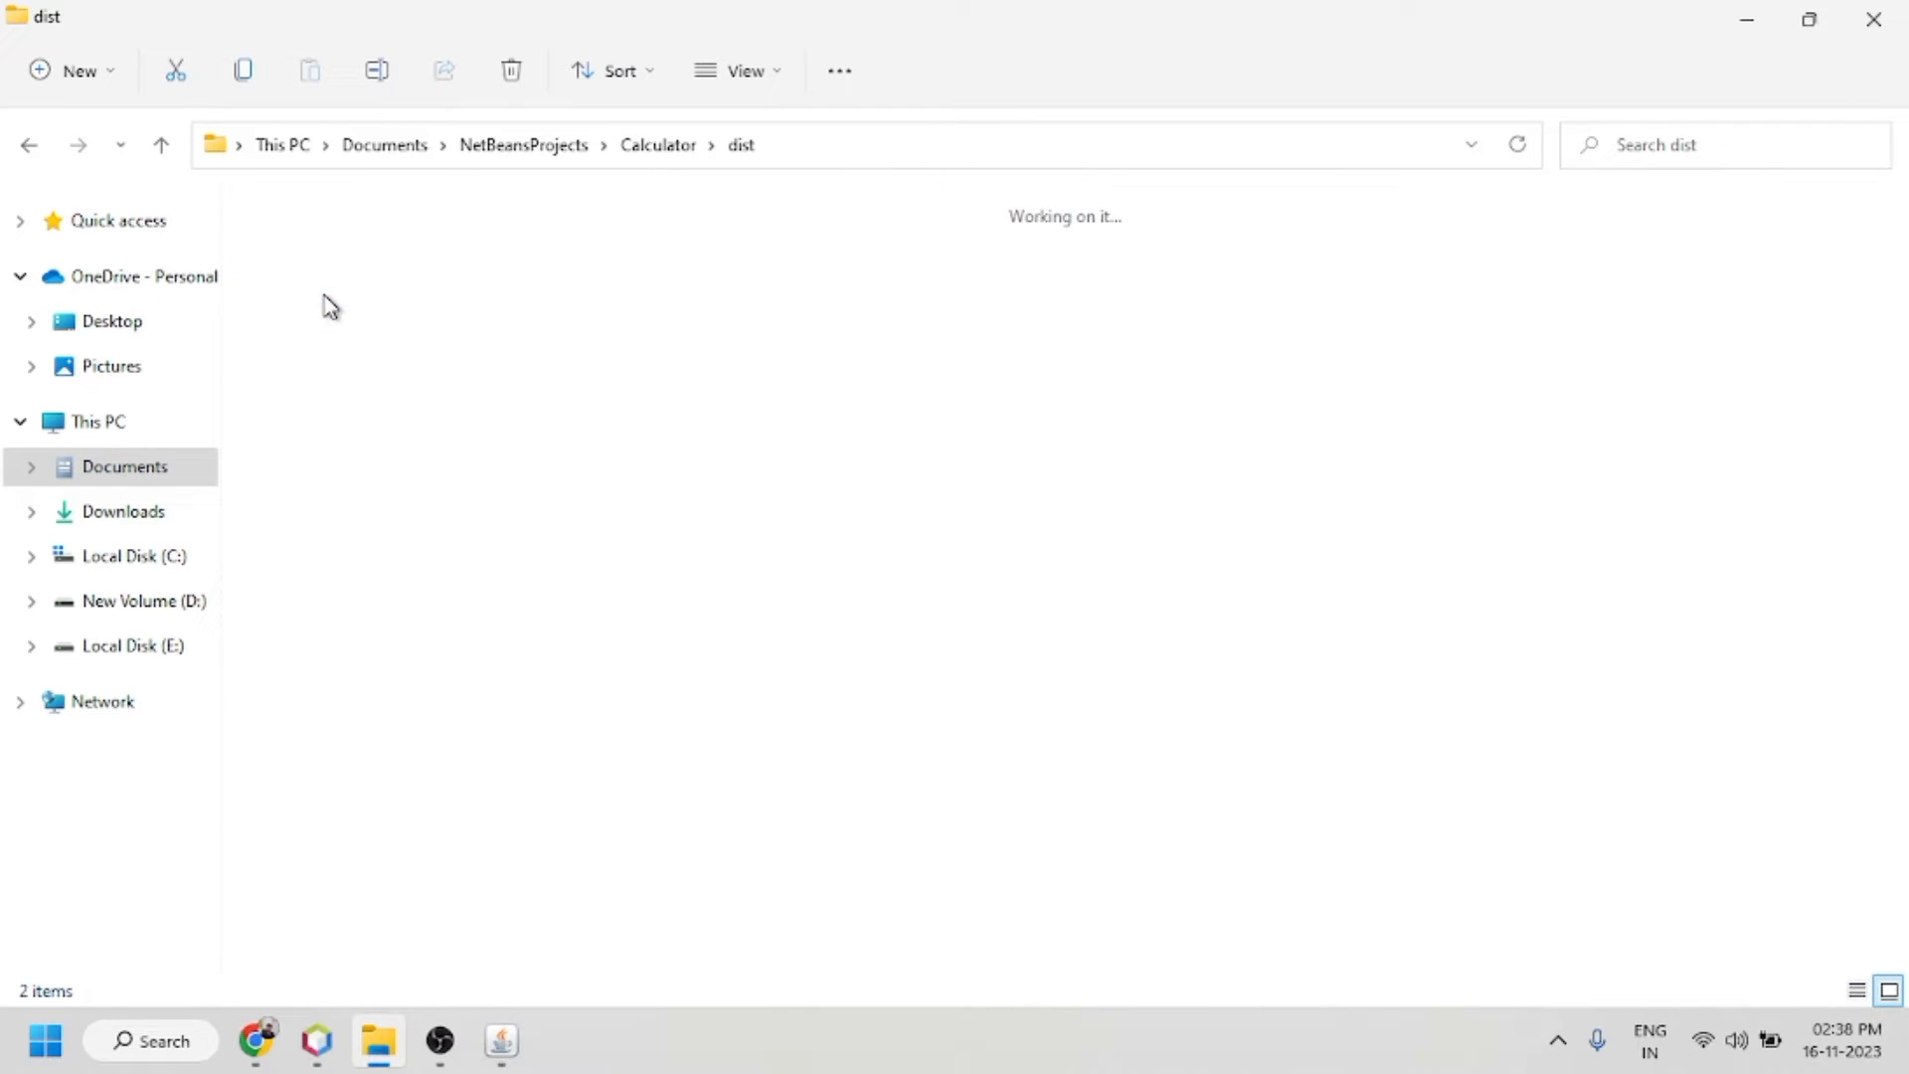
Step: Check the file type of the Calculator file in its properties and close them
click(348, 311)
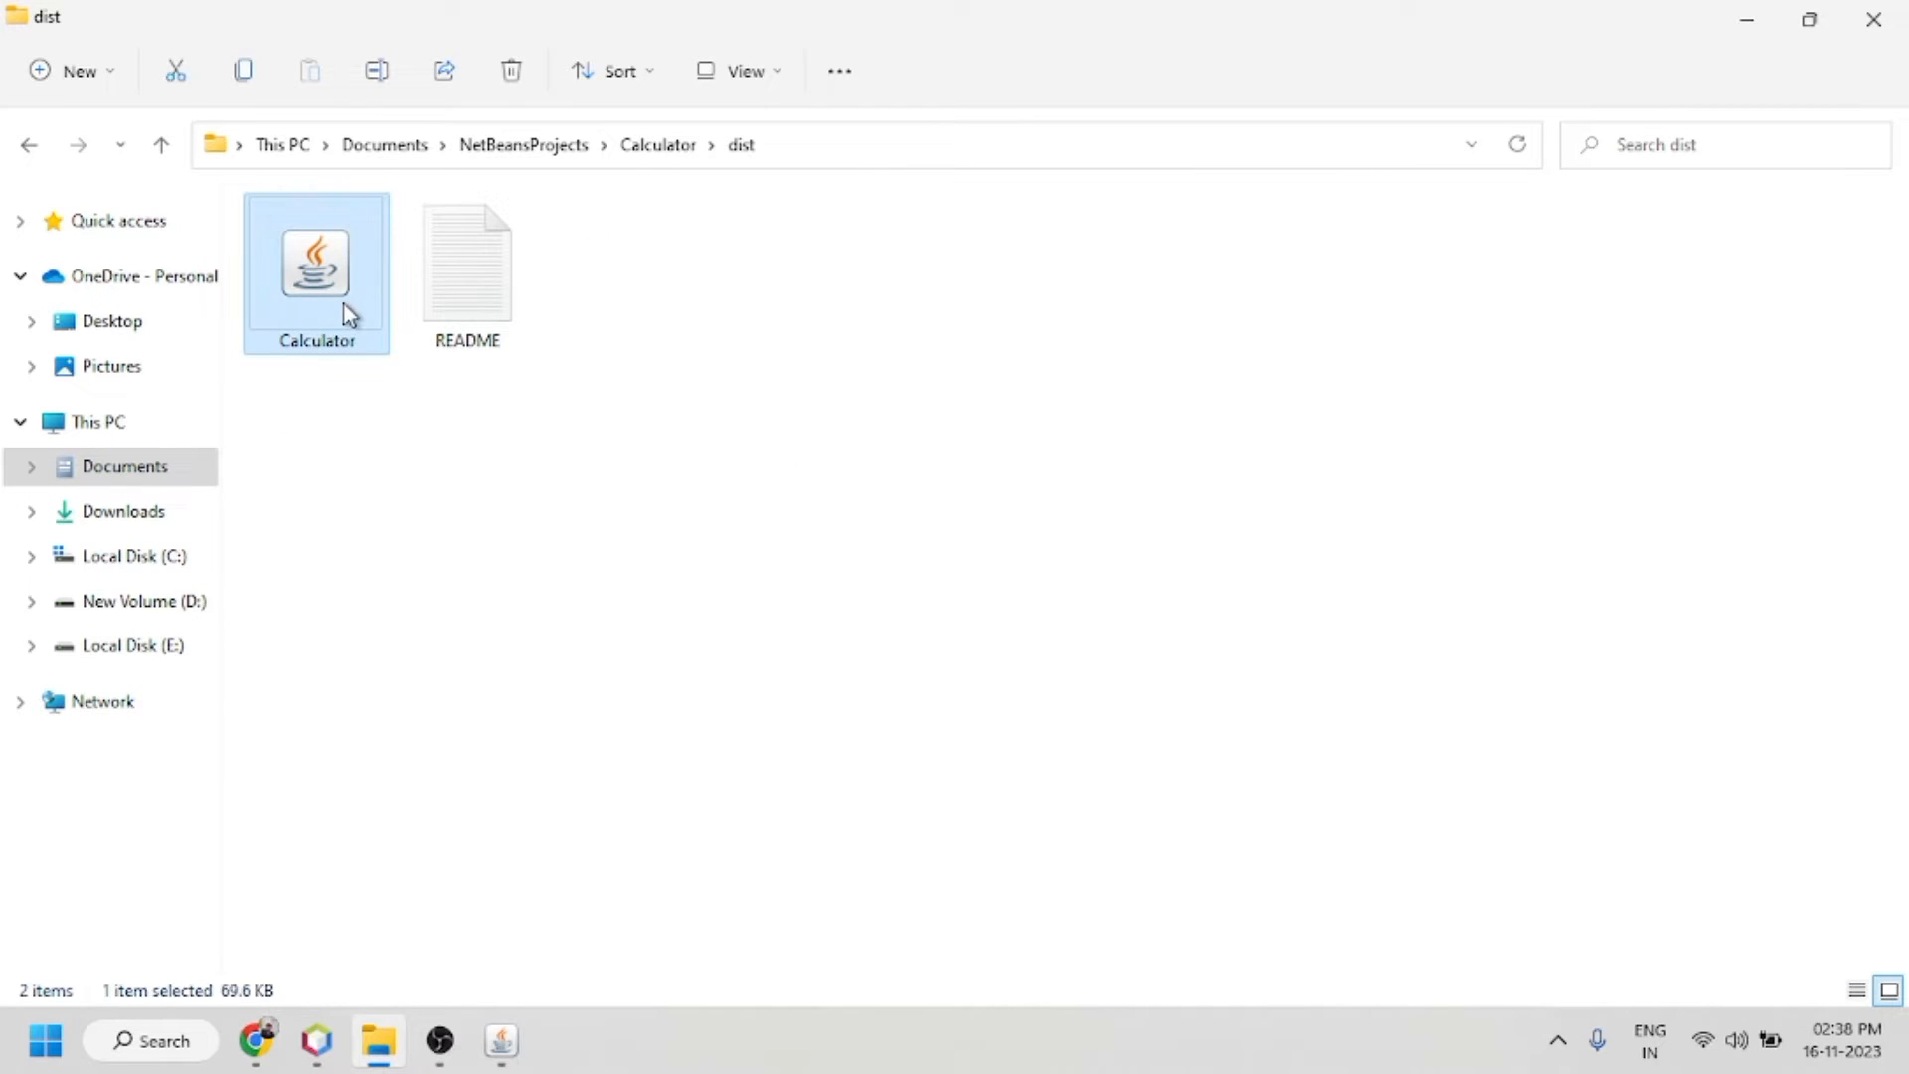
right_click(348, 311)
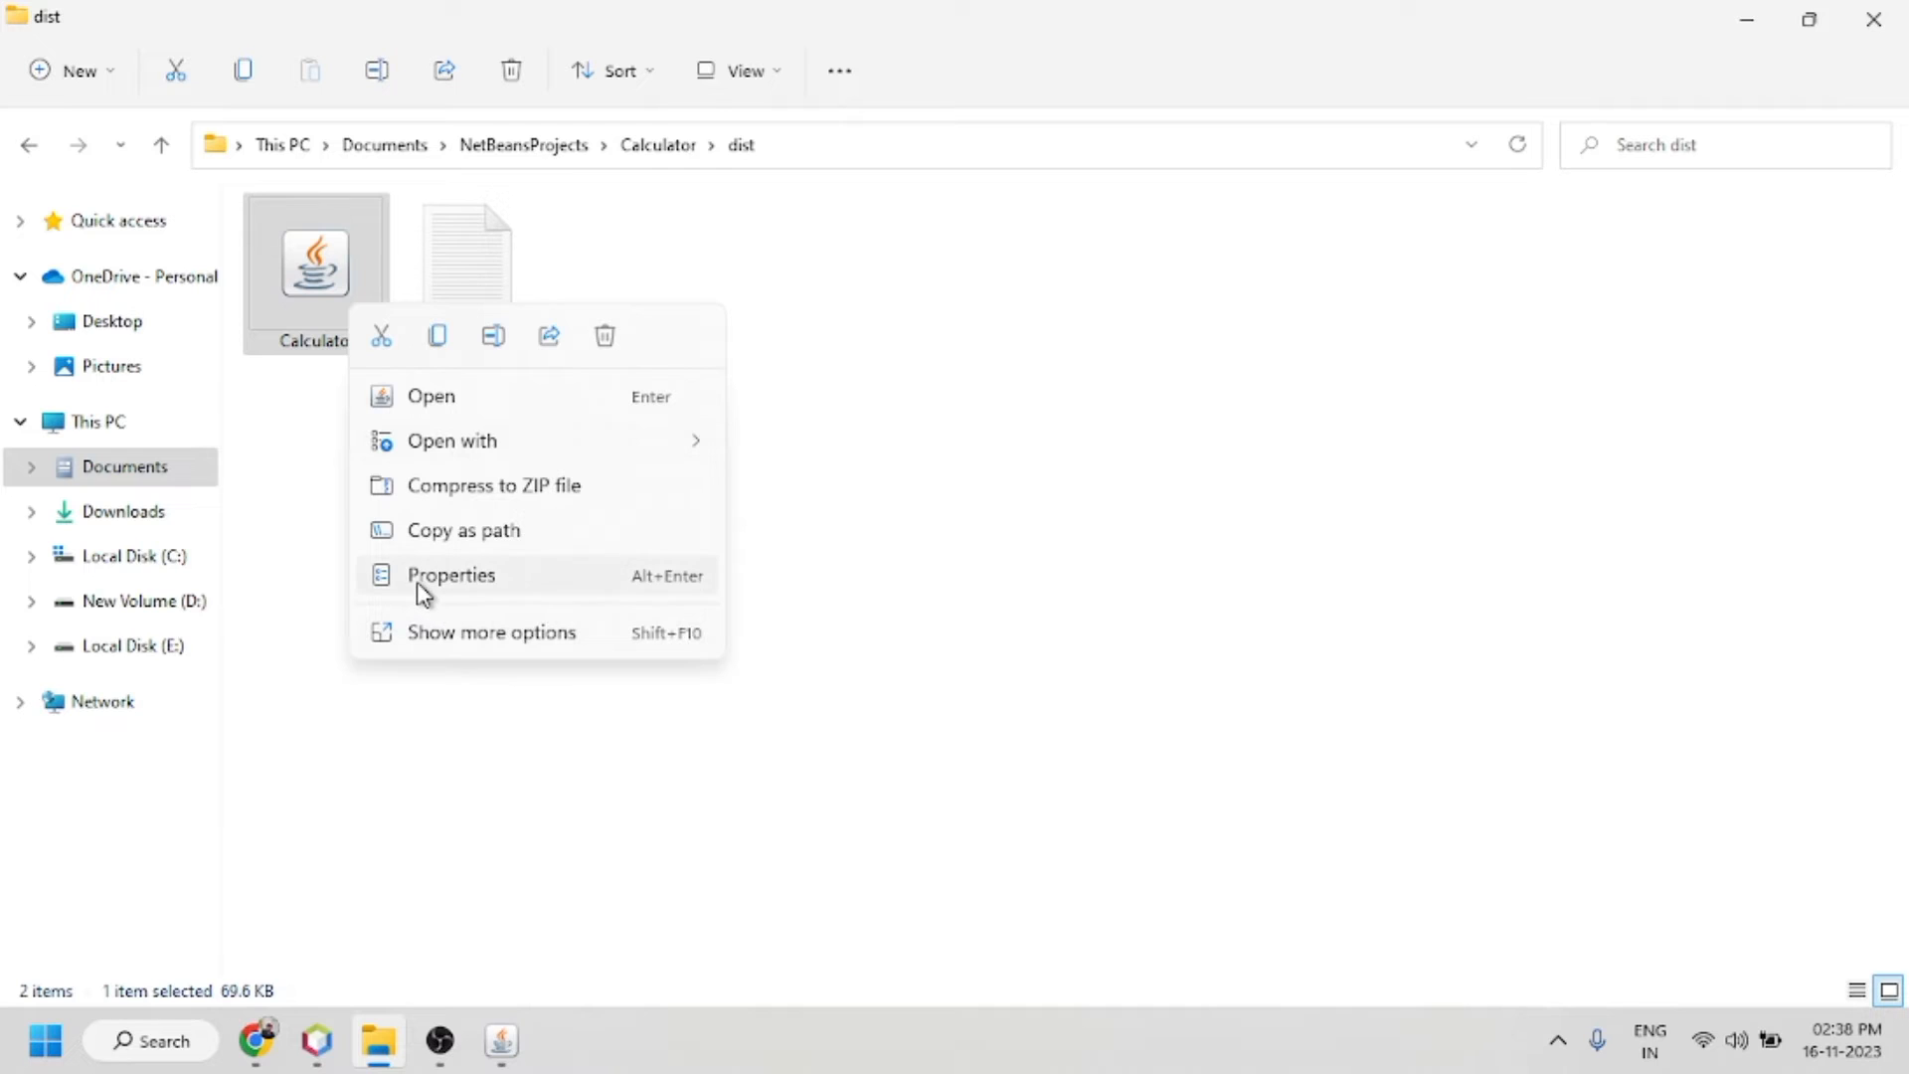
click(423, 589)
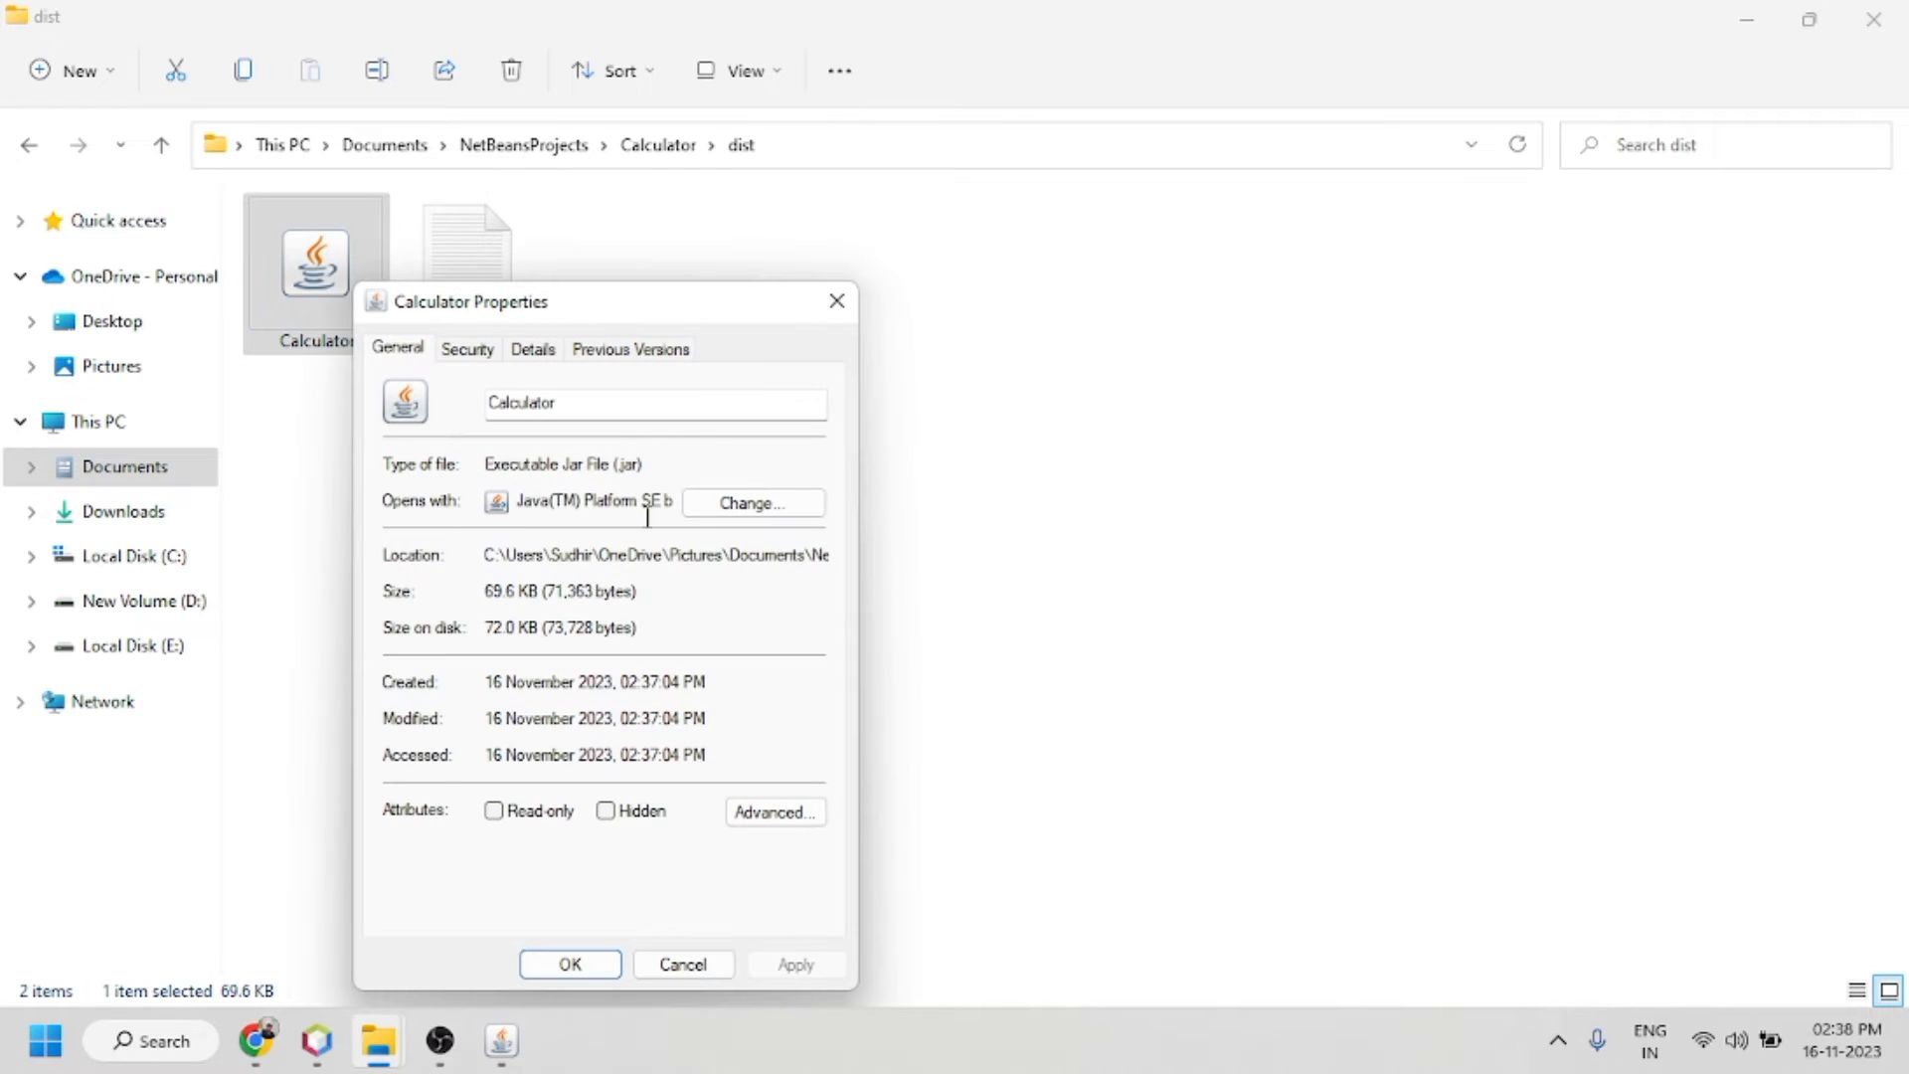
double_click(626, 464)
click(835, 302)
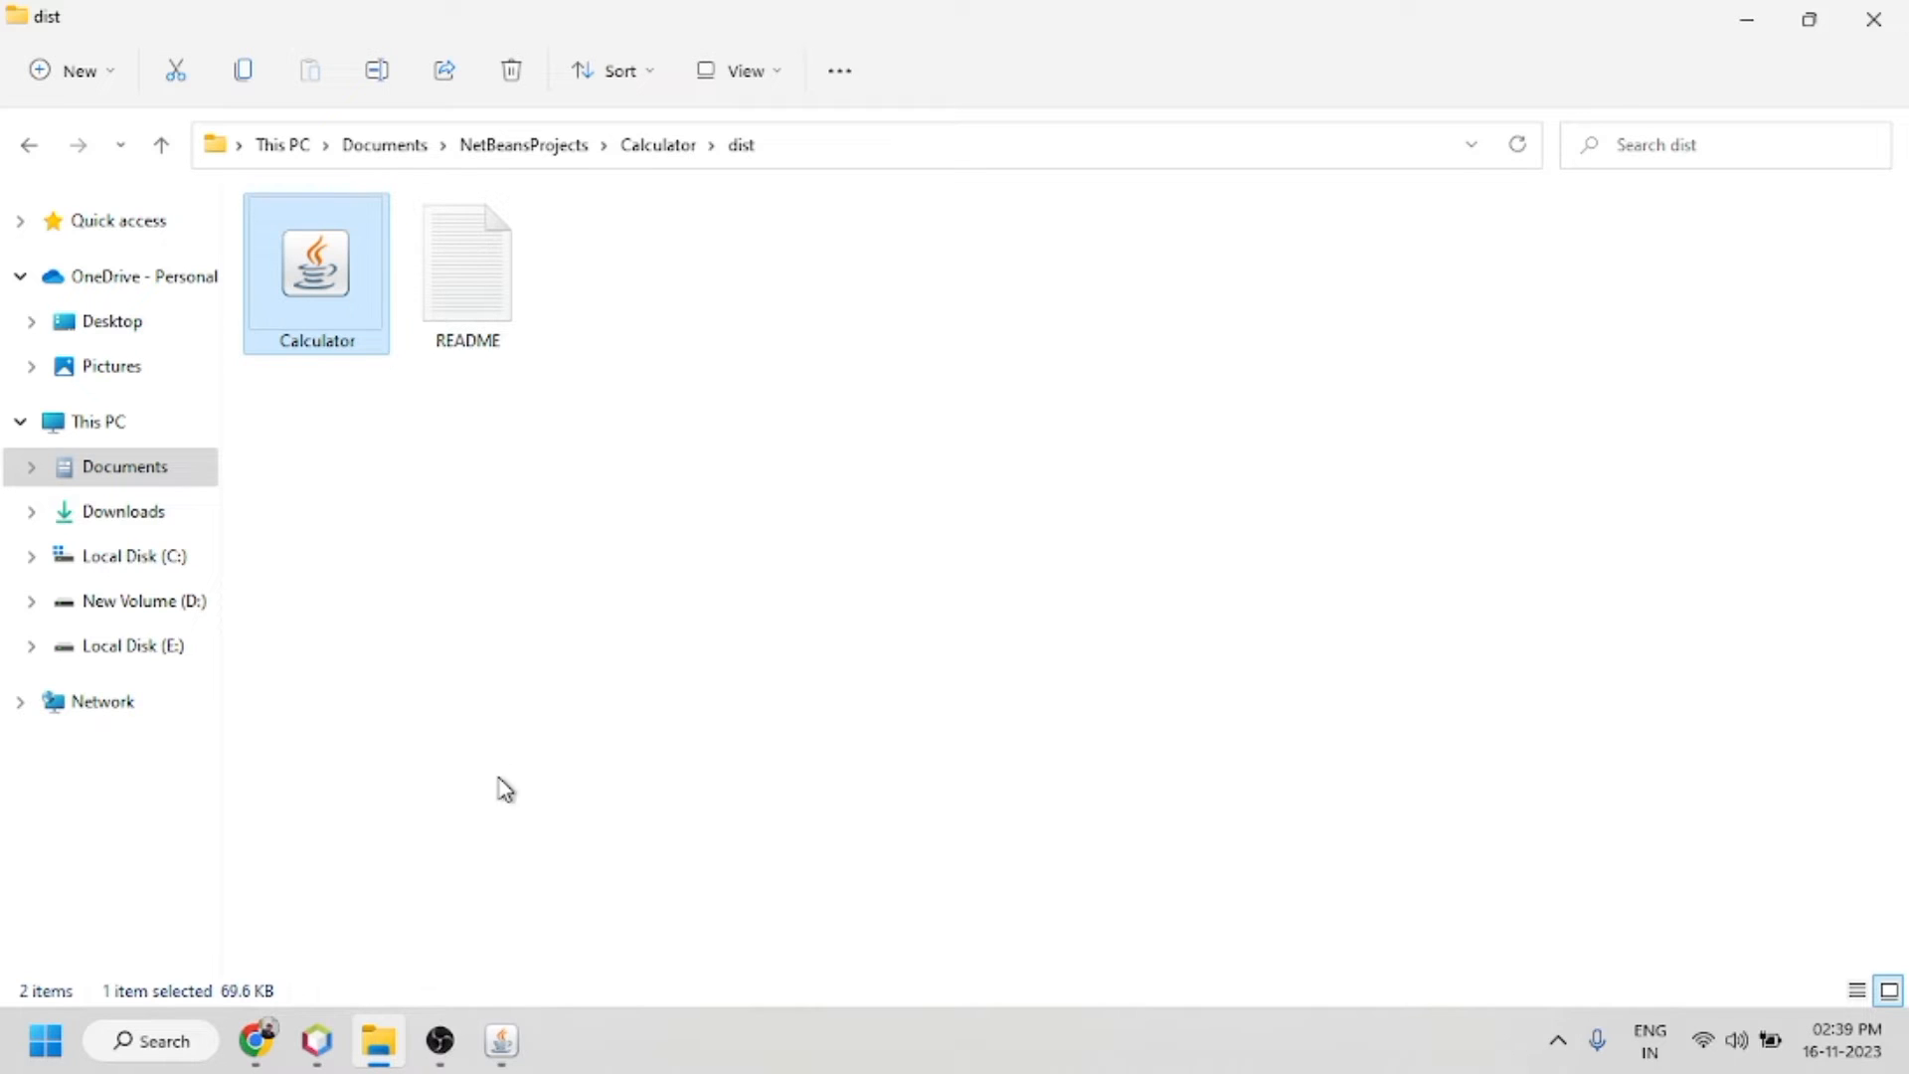
Step: Switch to Launch4j and set the Jar to Calculator.jar from Documents > NetBeansProjects > Calculator > dist
click(502, 1041)
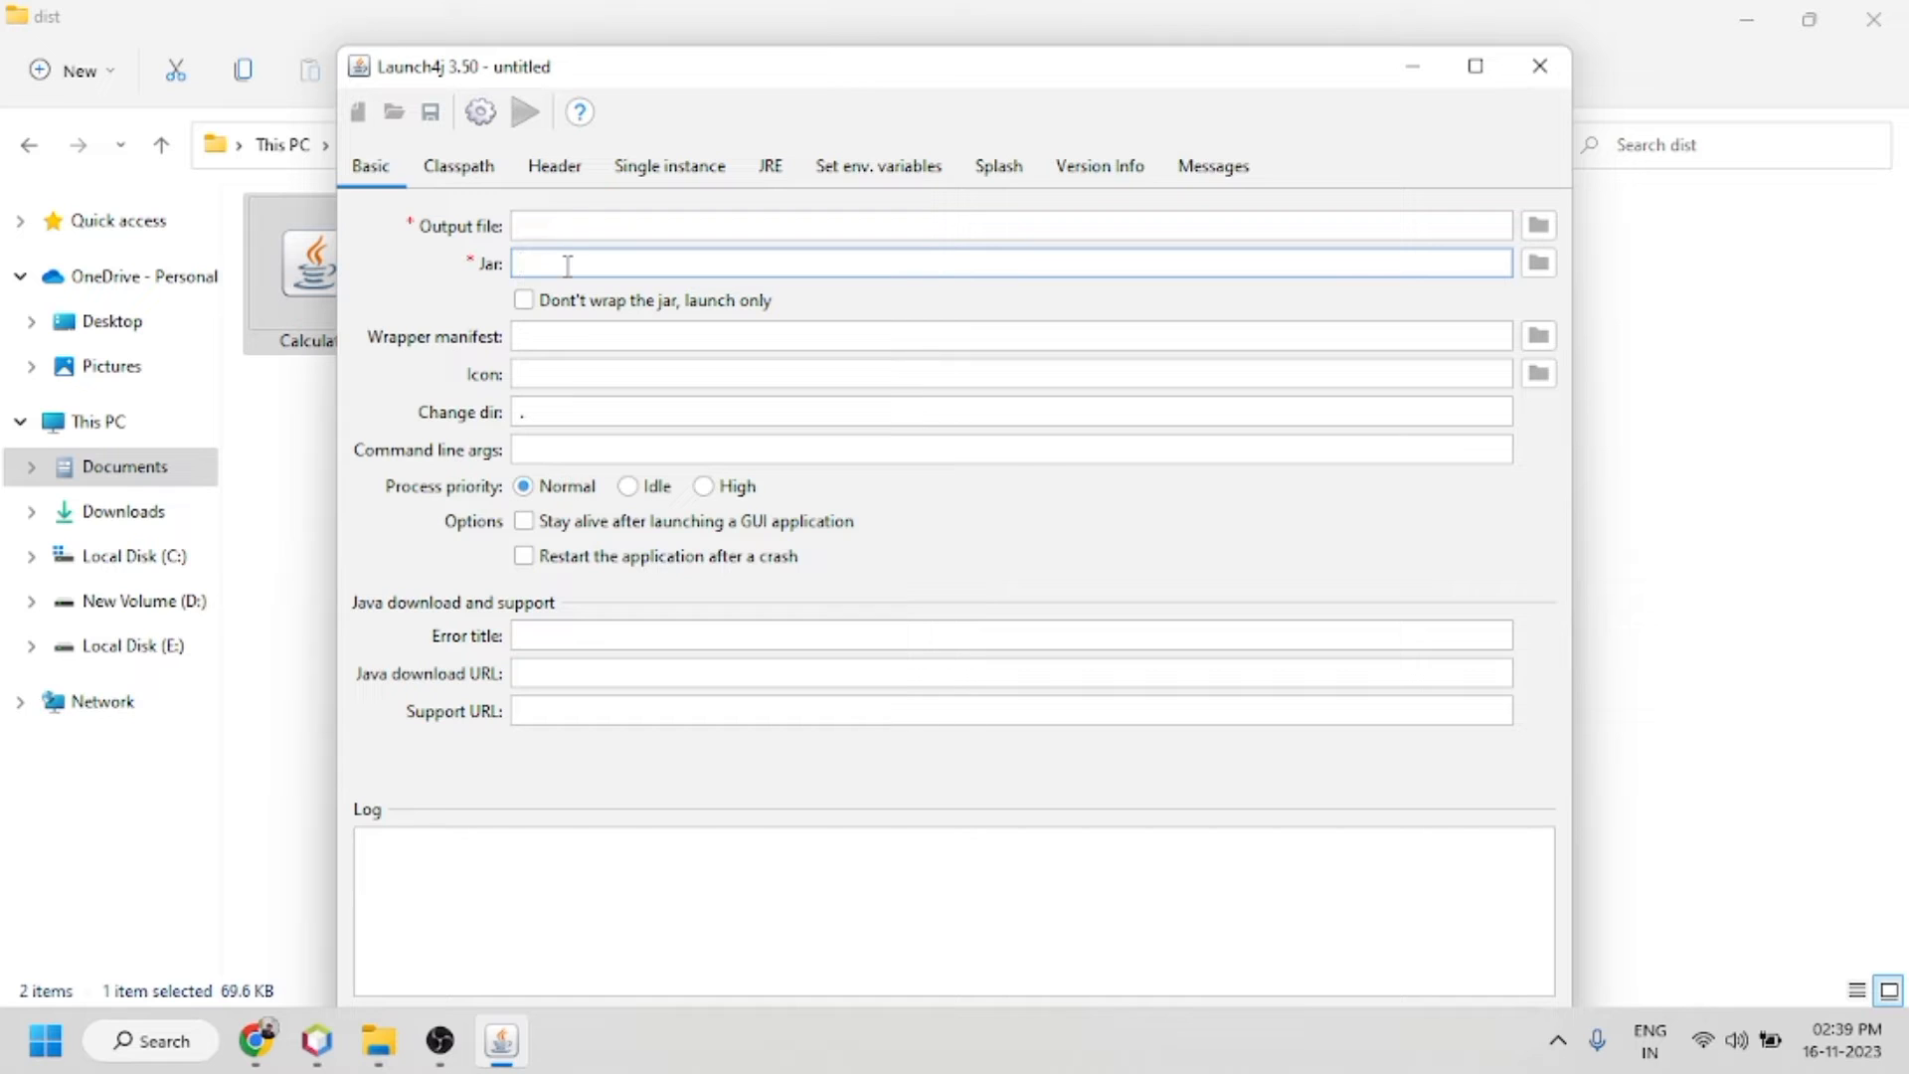
click(1534, 268)
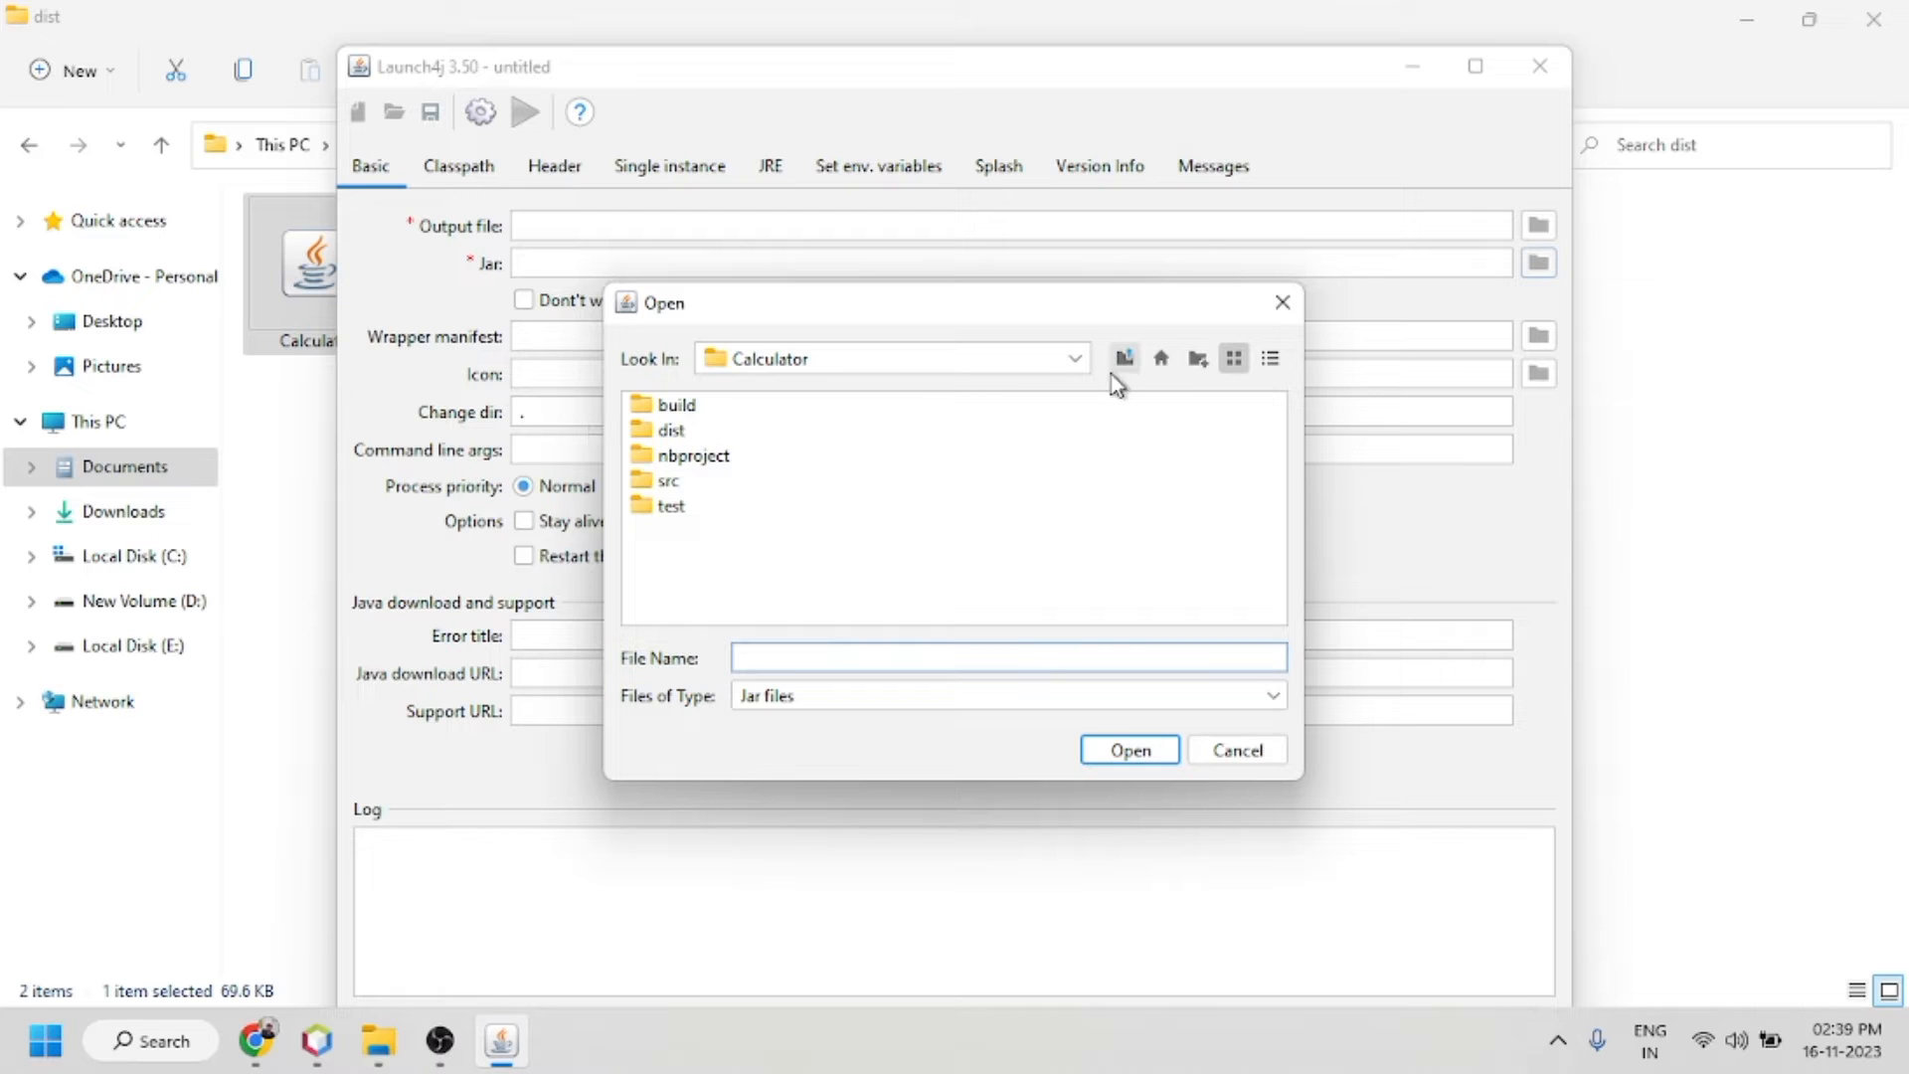
click(1159, 360)
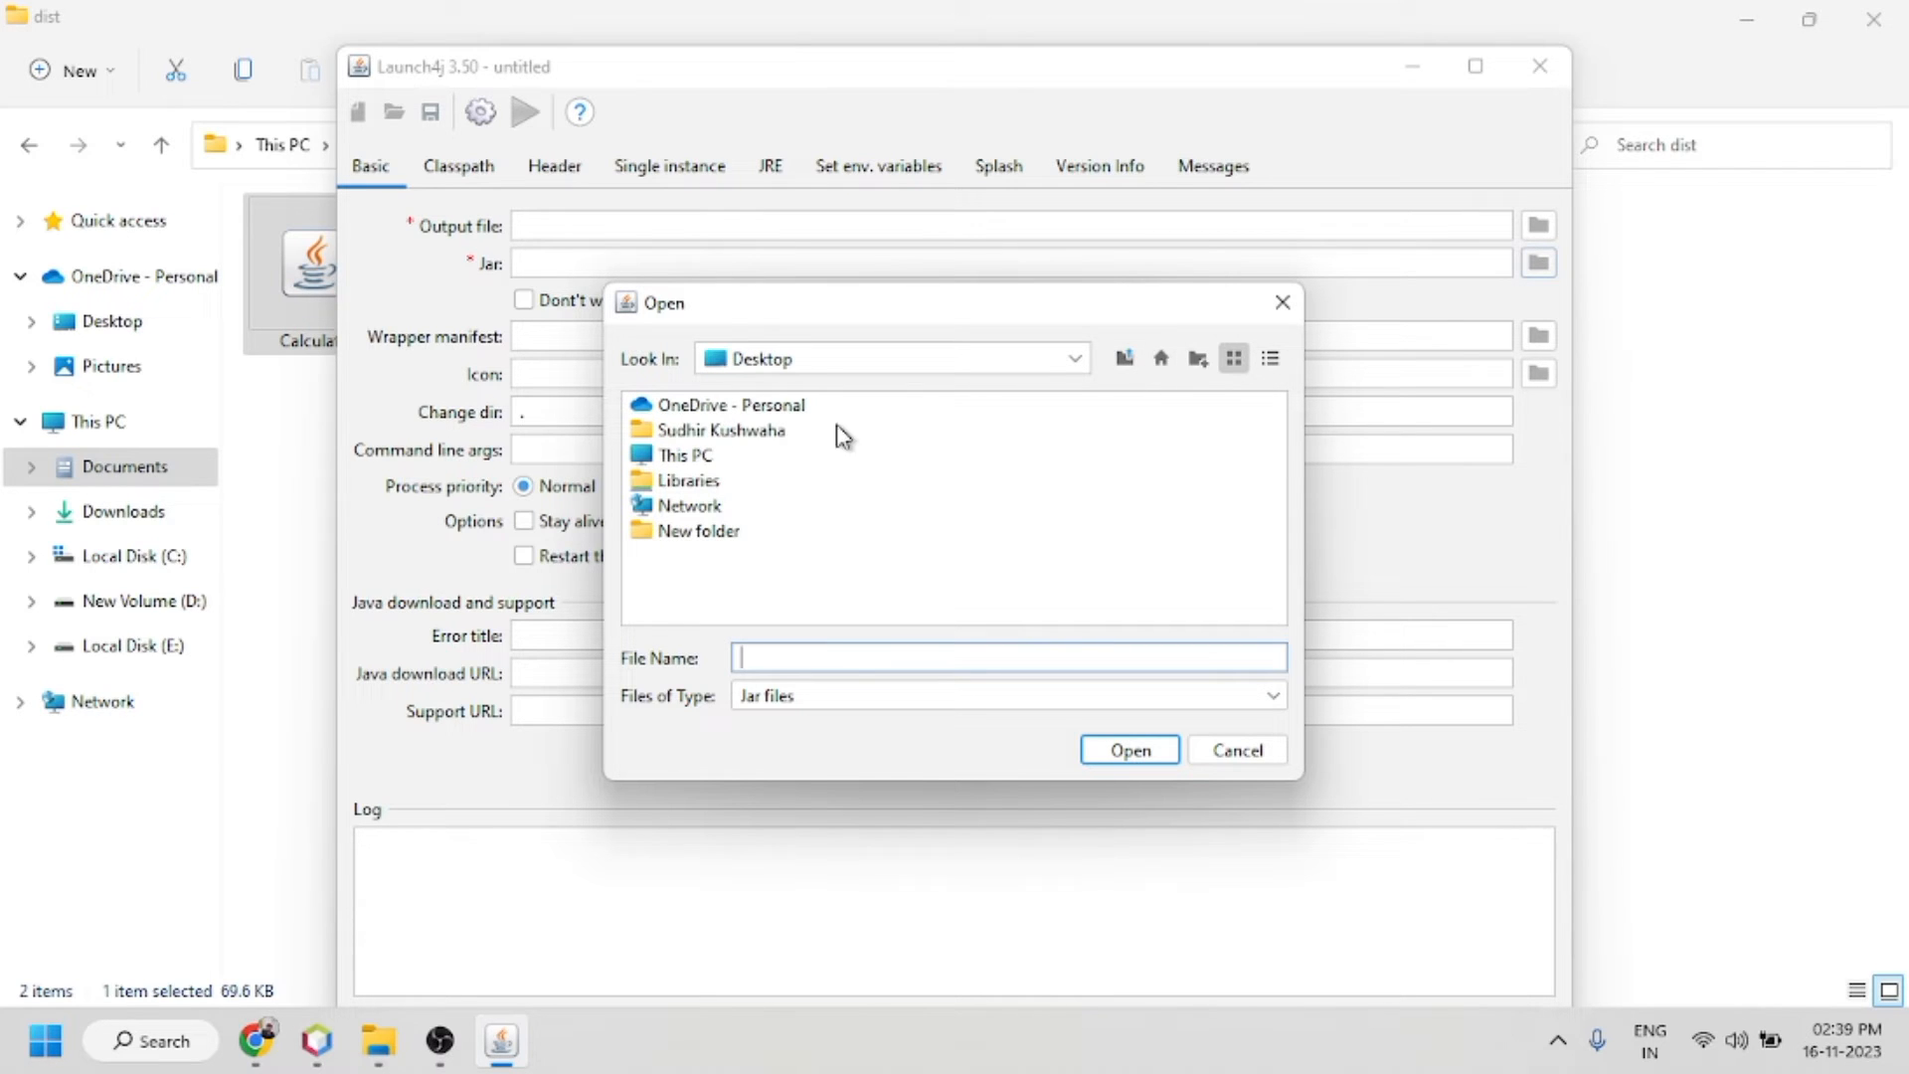
double_click(696, 455)
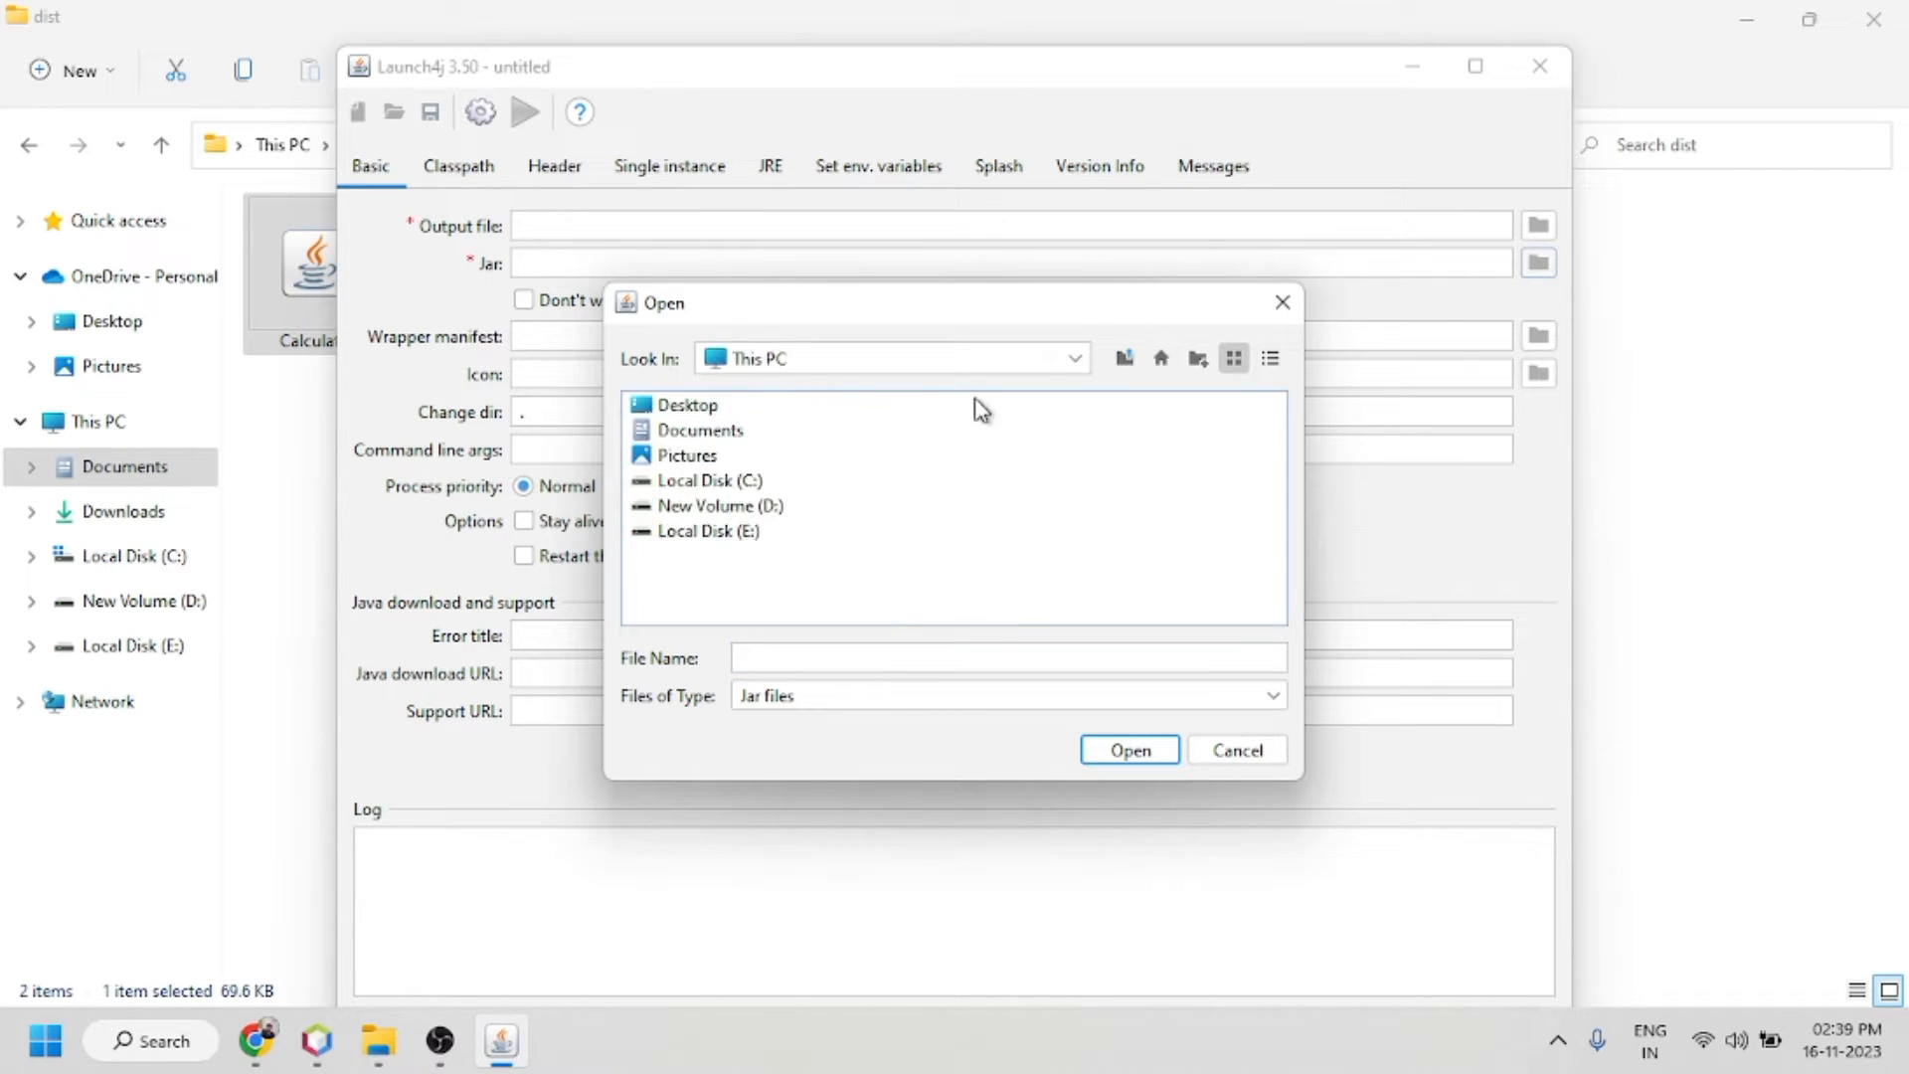
double_click(708, 483)
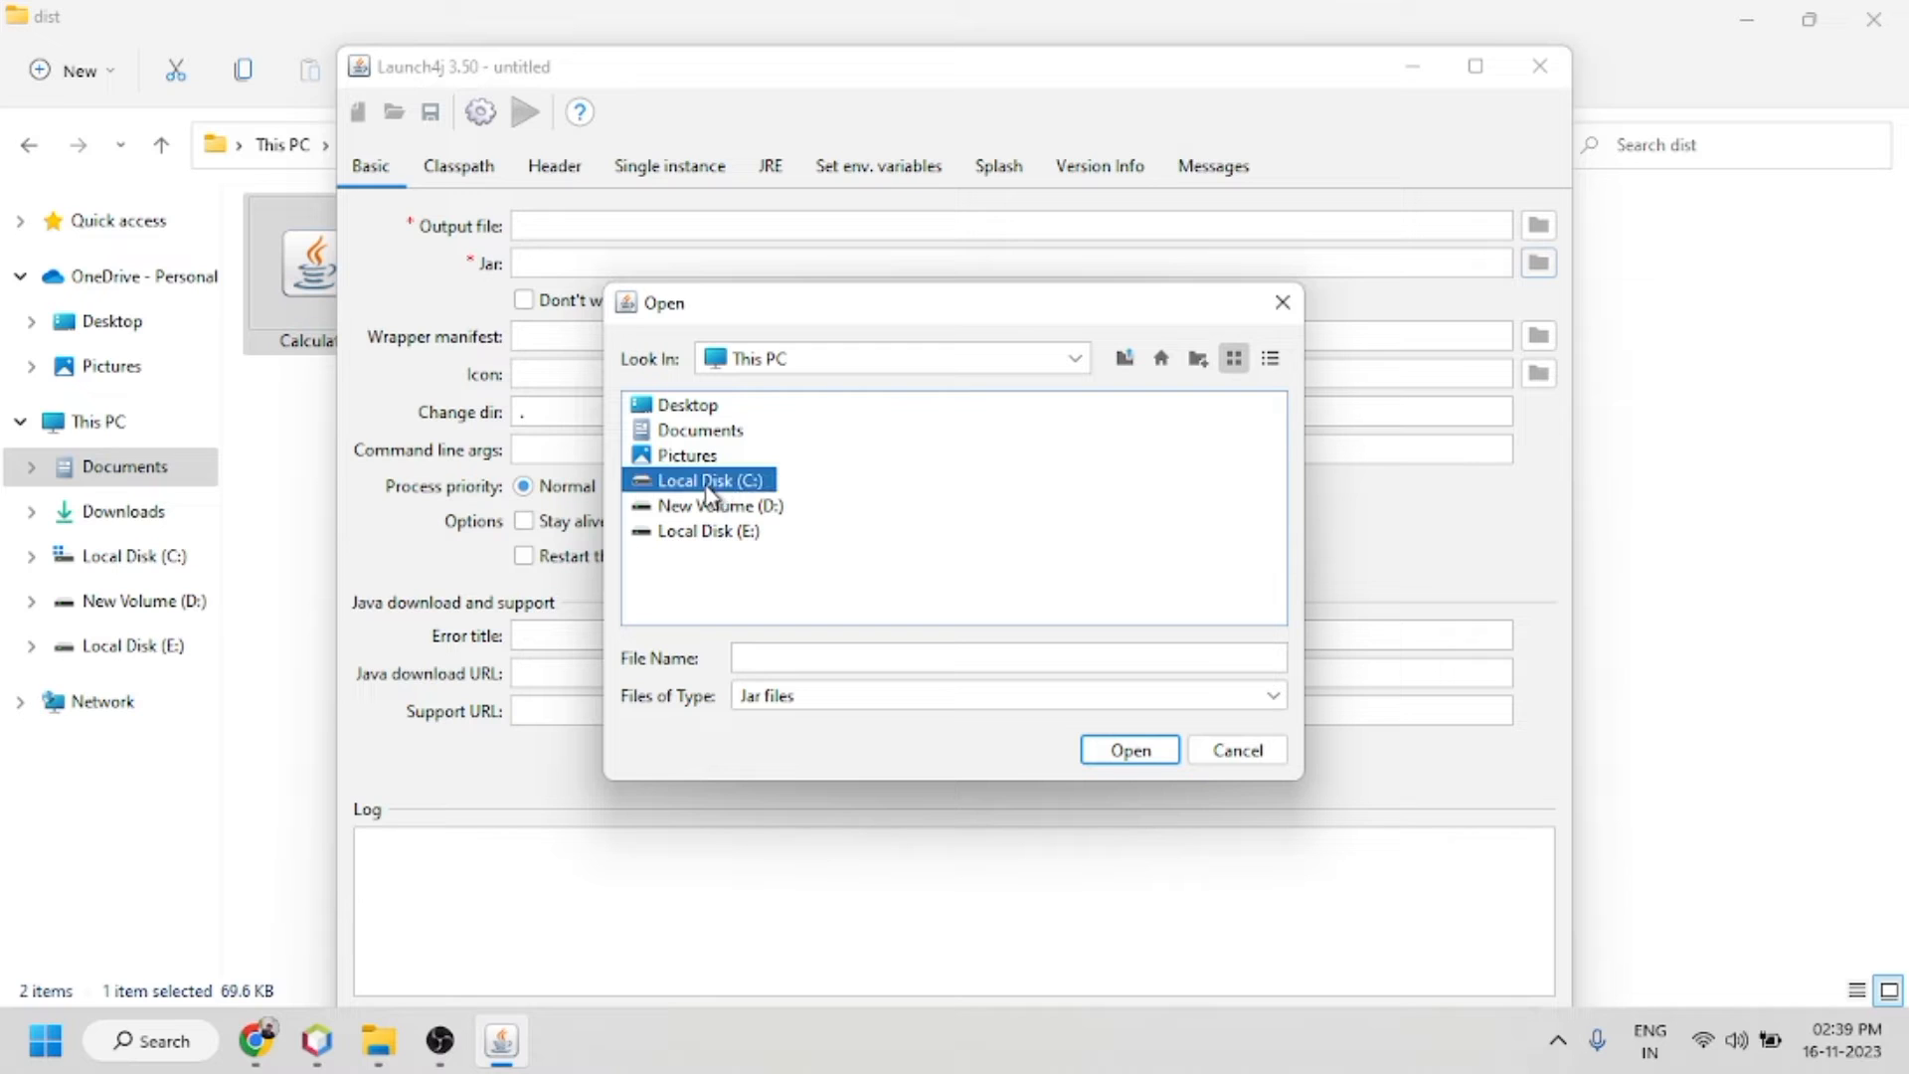
double_click(701, 430)
double_click(696, 431)
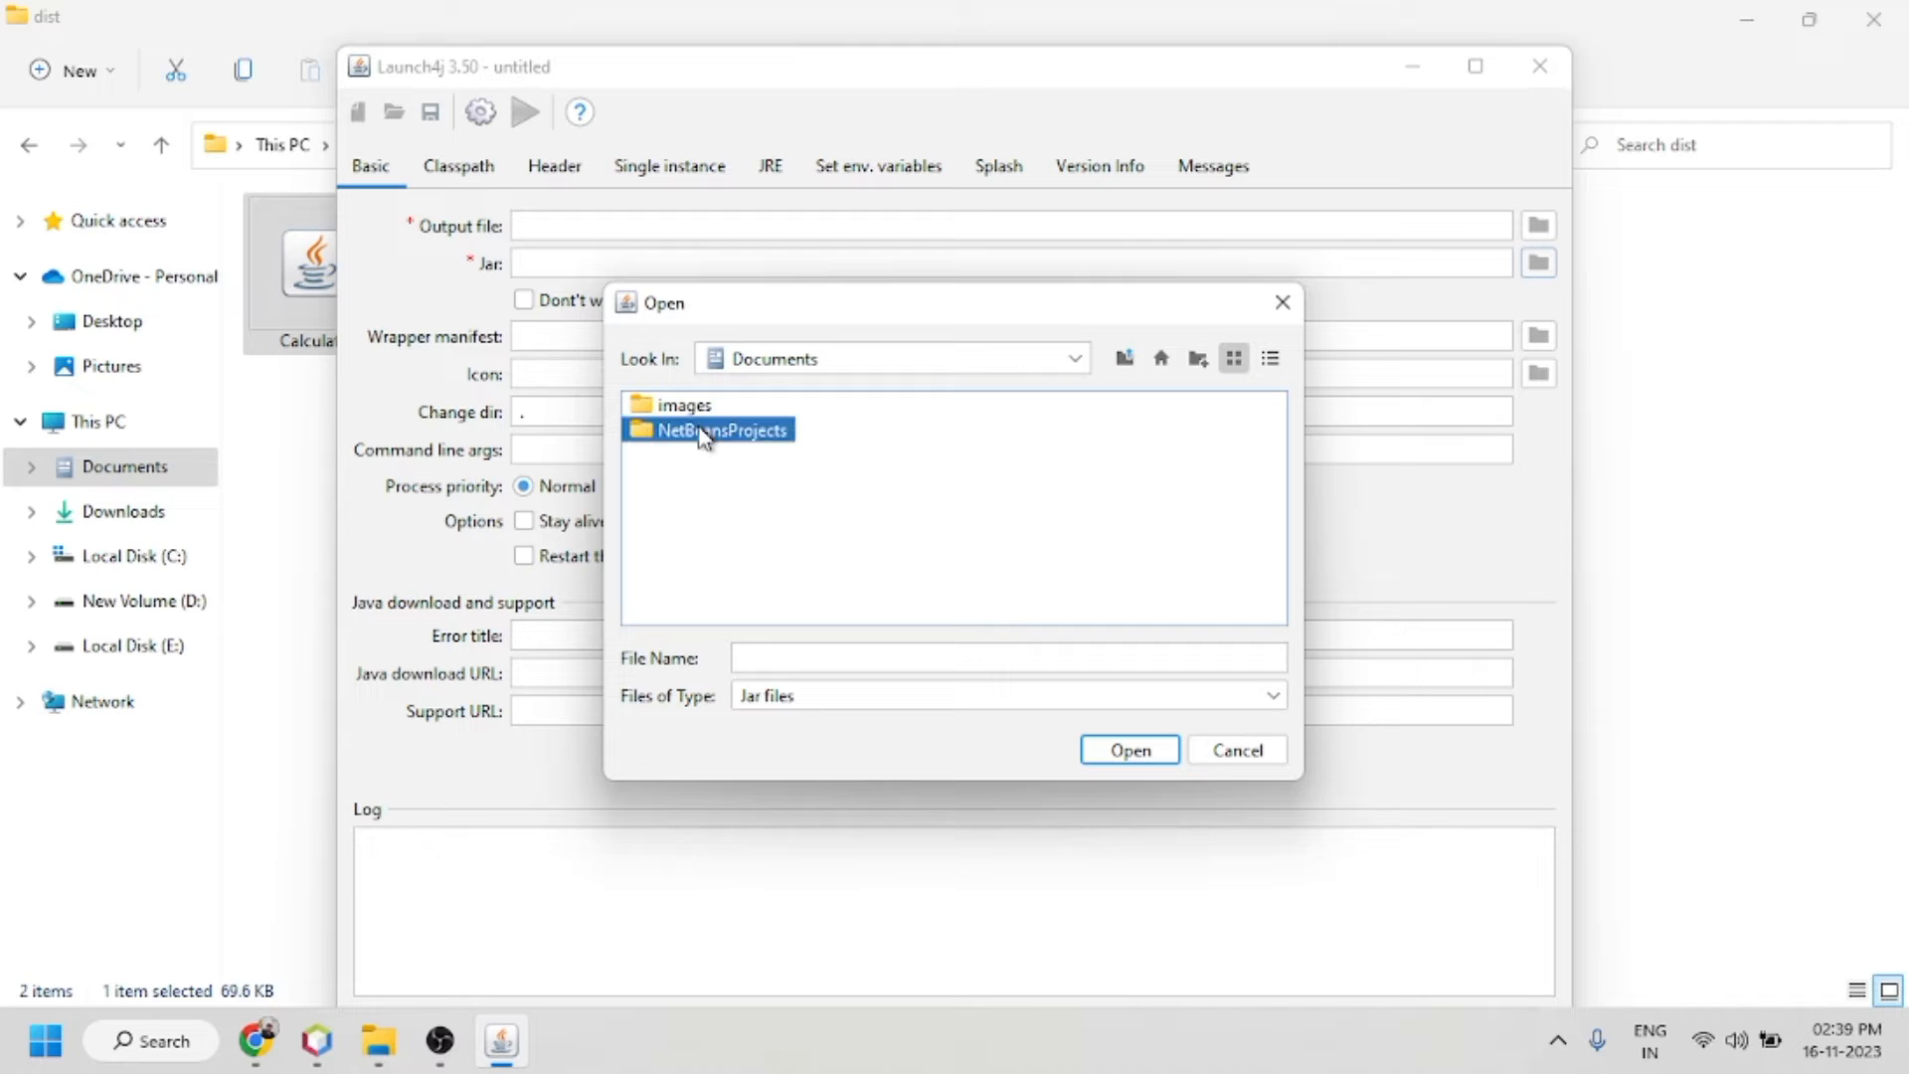
click(667, 406)
double_click(667, 407)
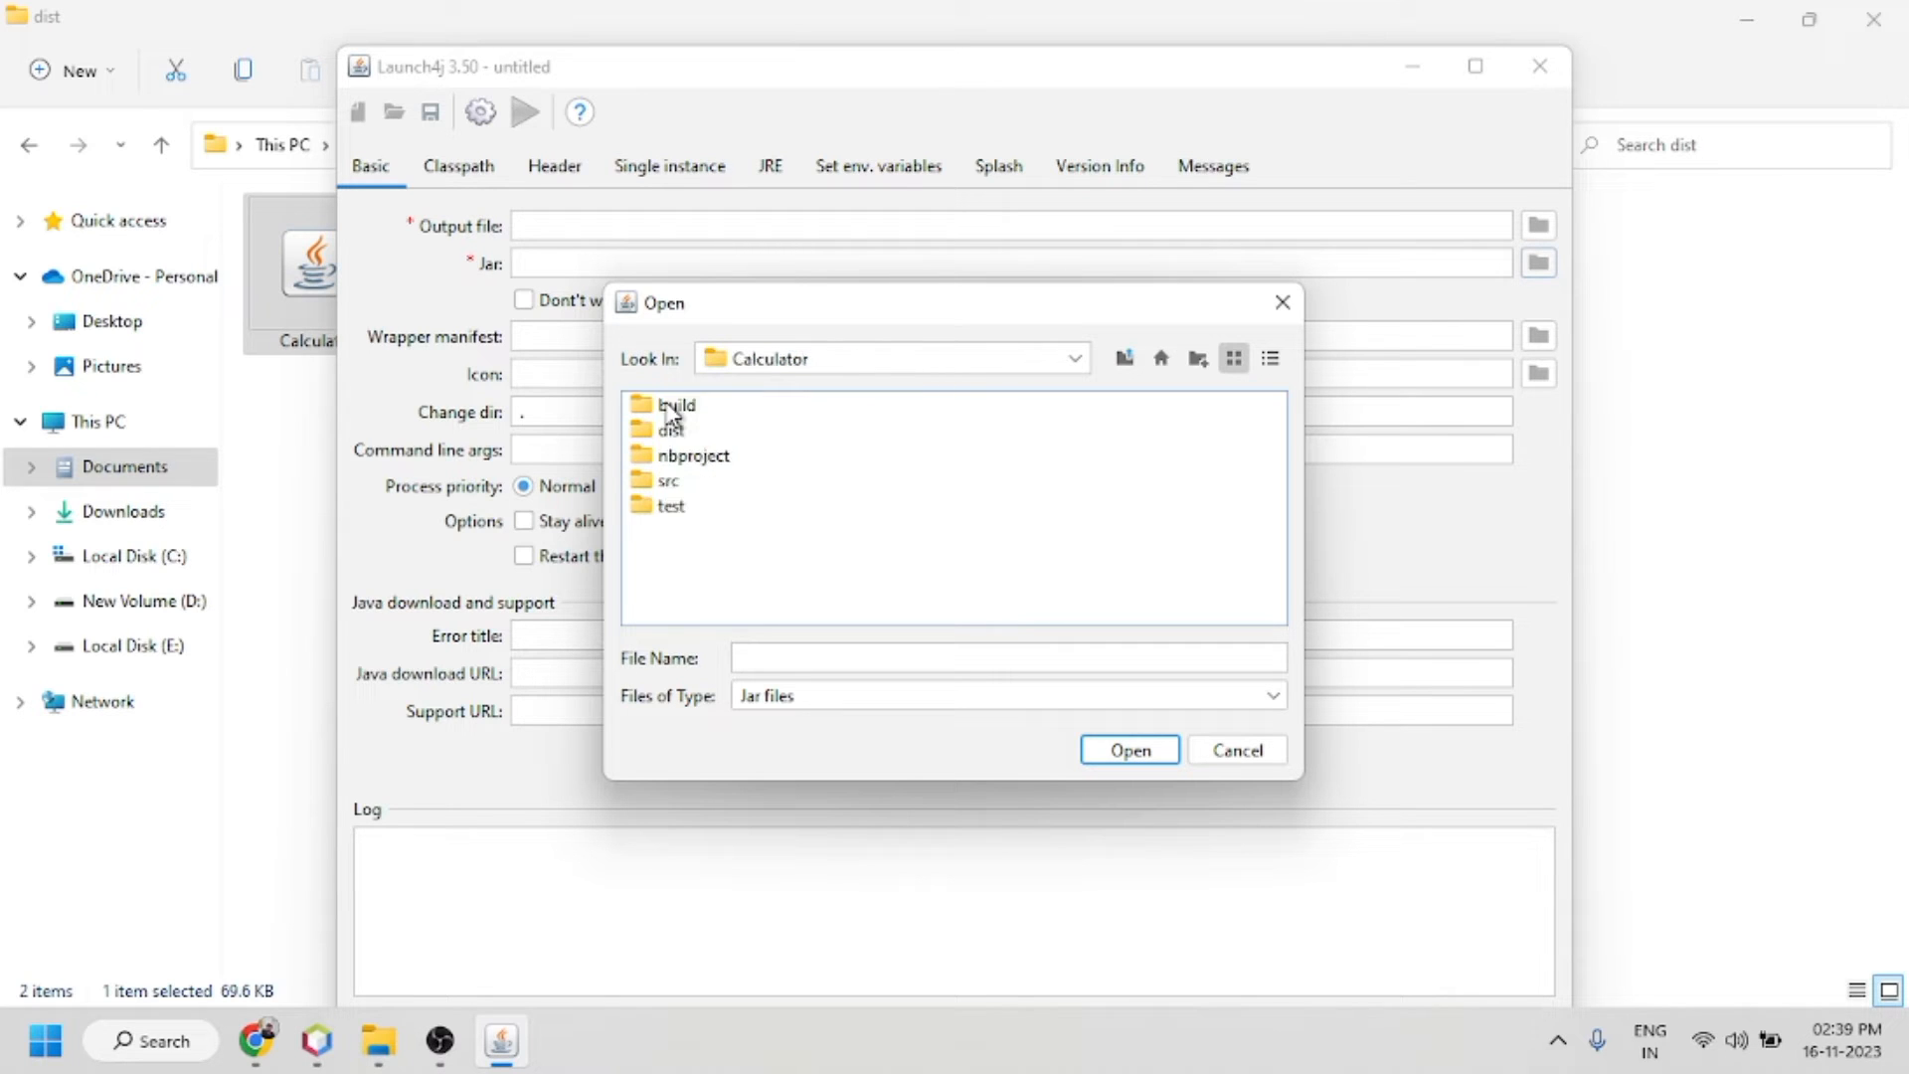
click(665, 437)
double_click(664, 440)
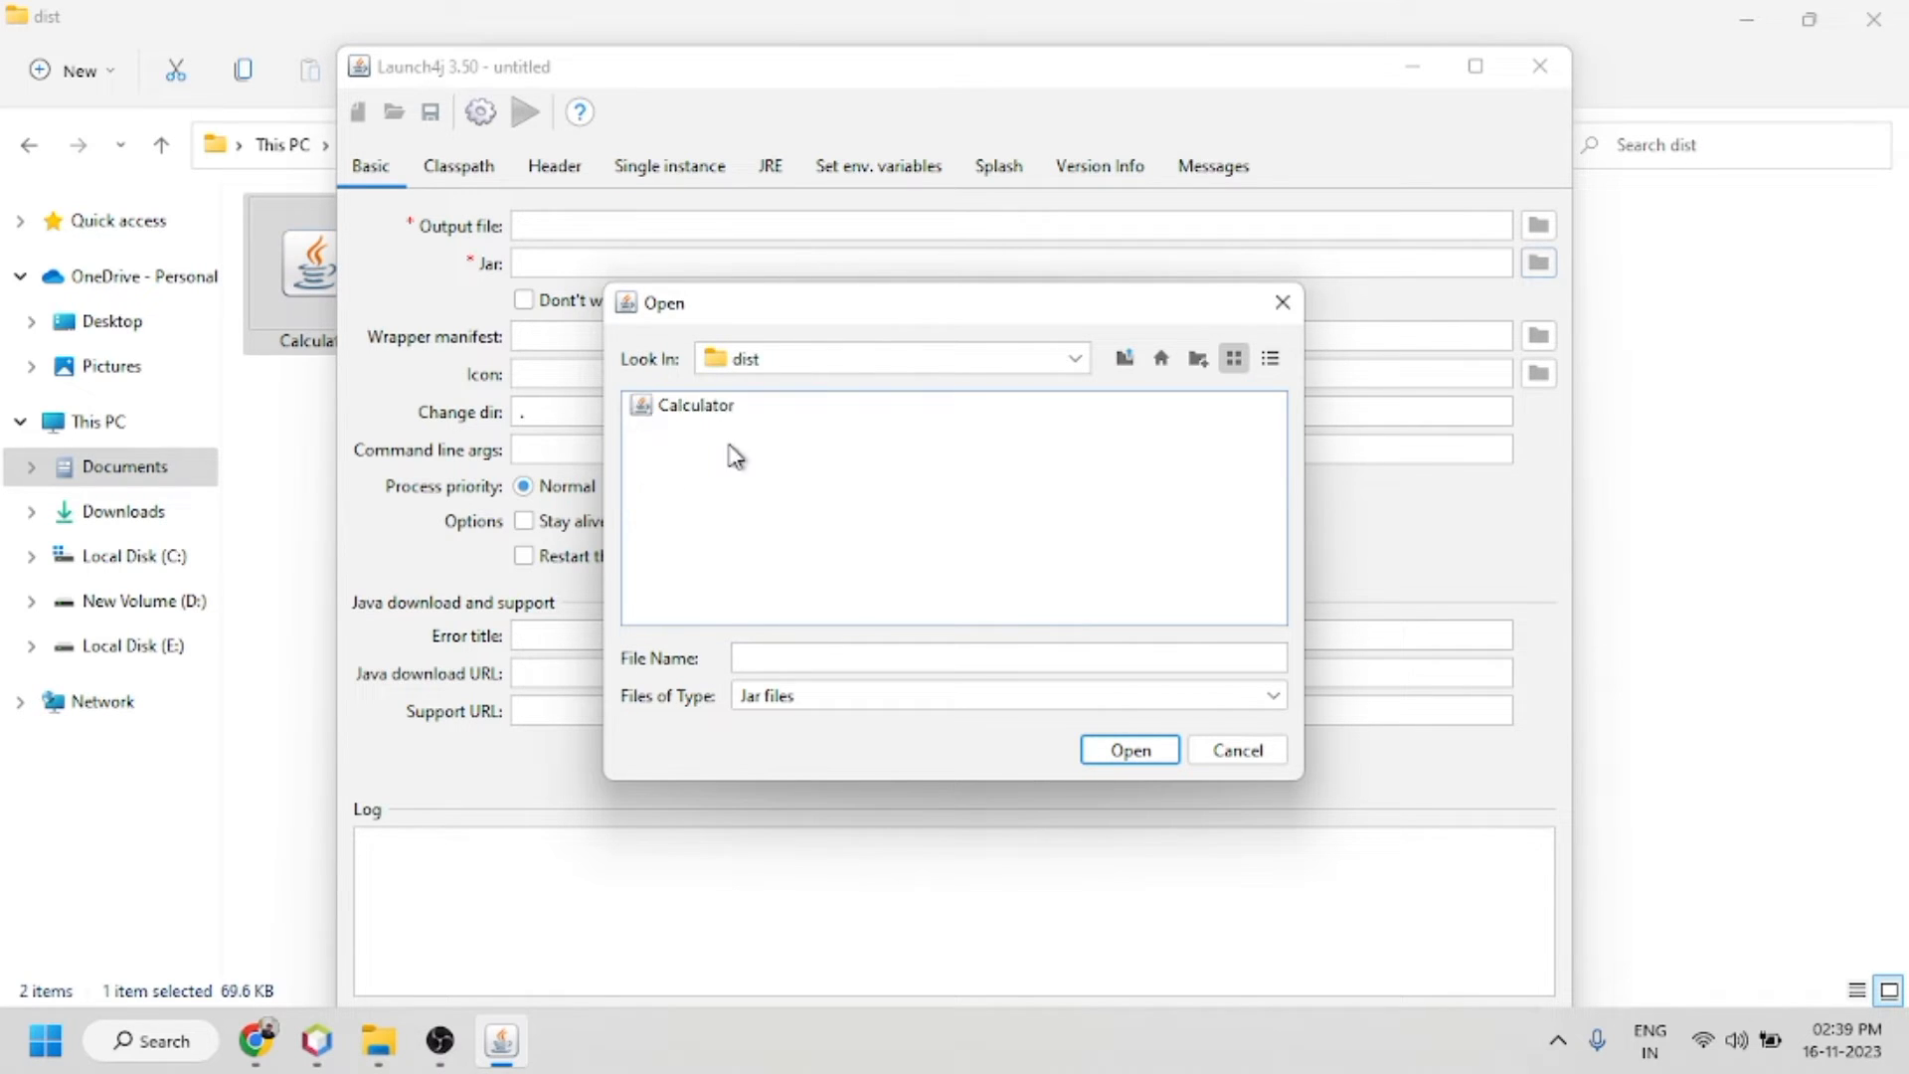
click(684, 415)
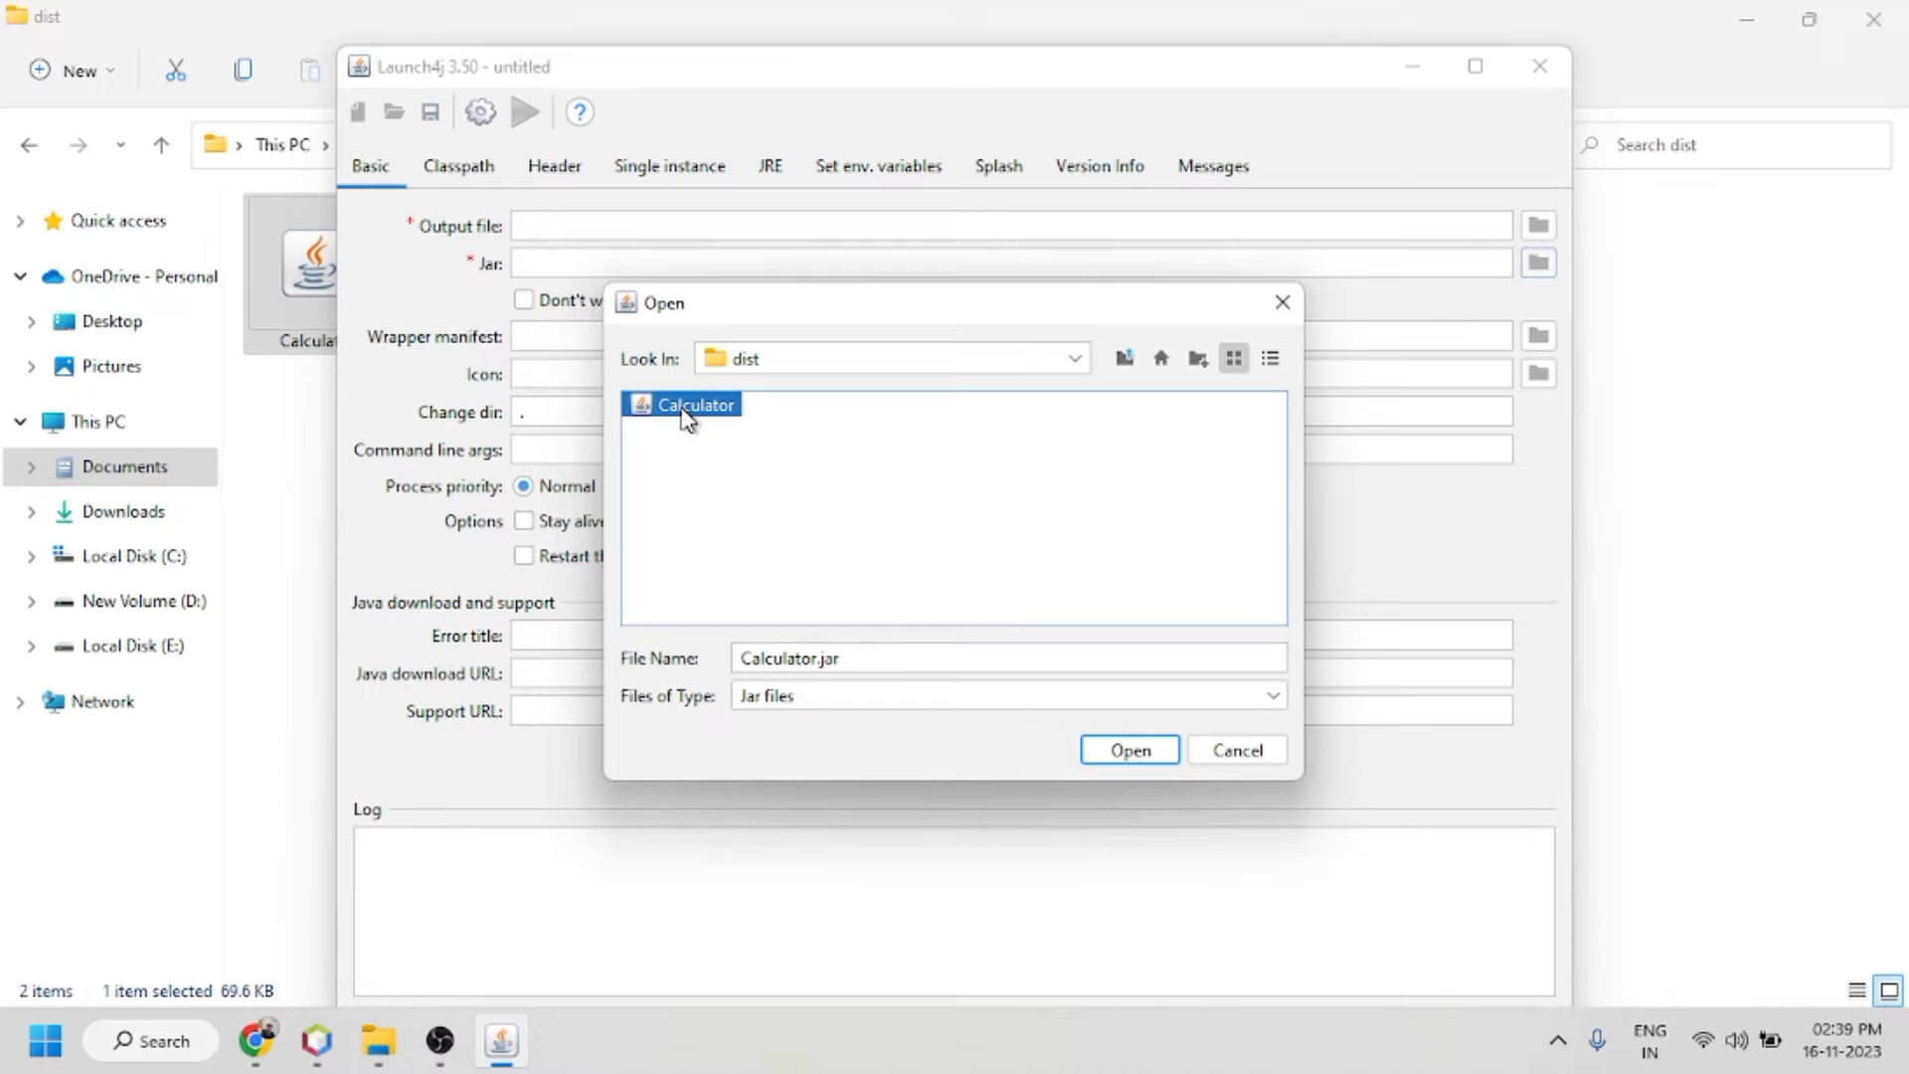
click(1131, 753)
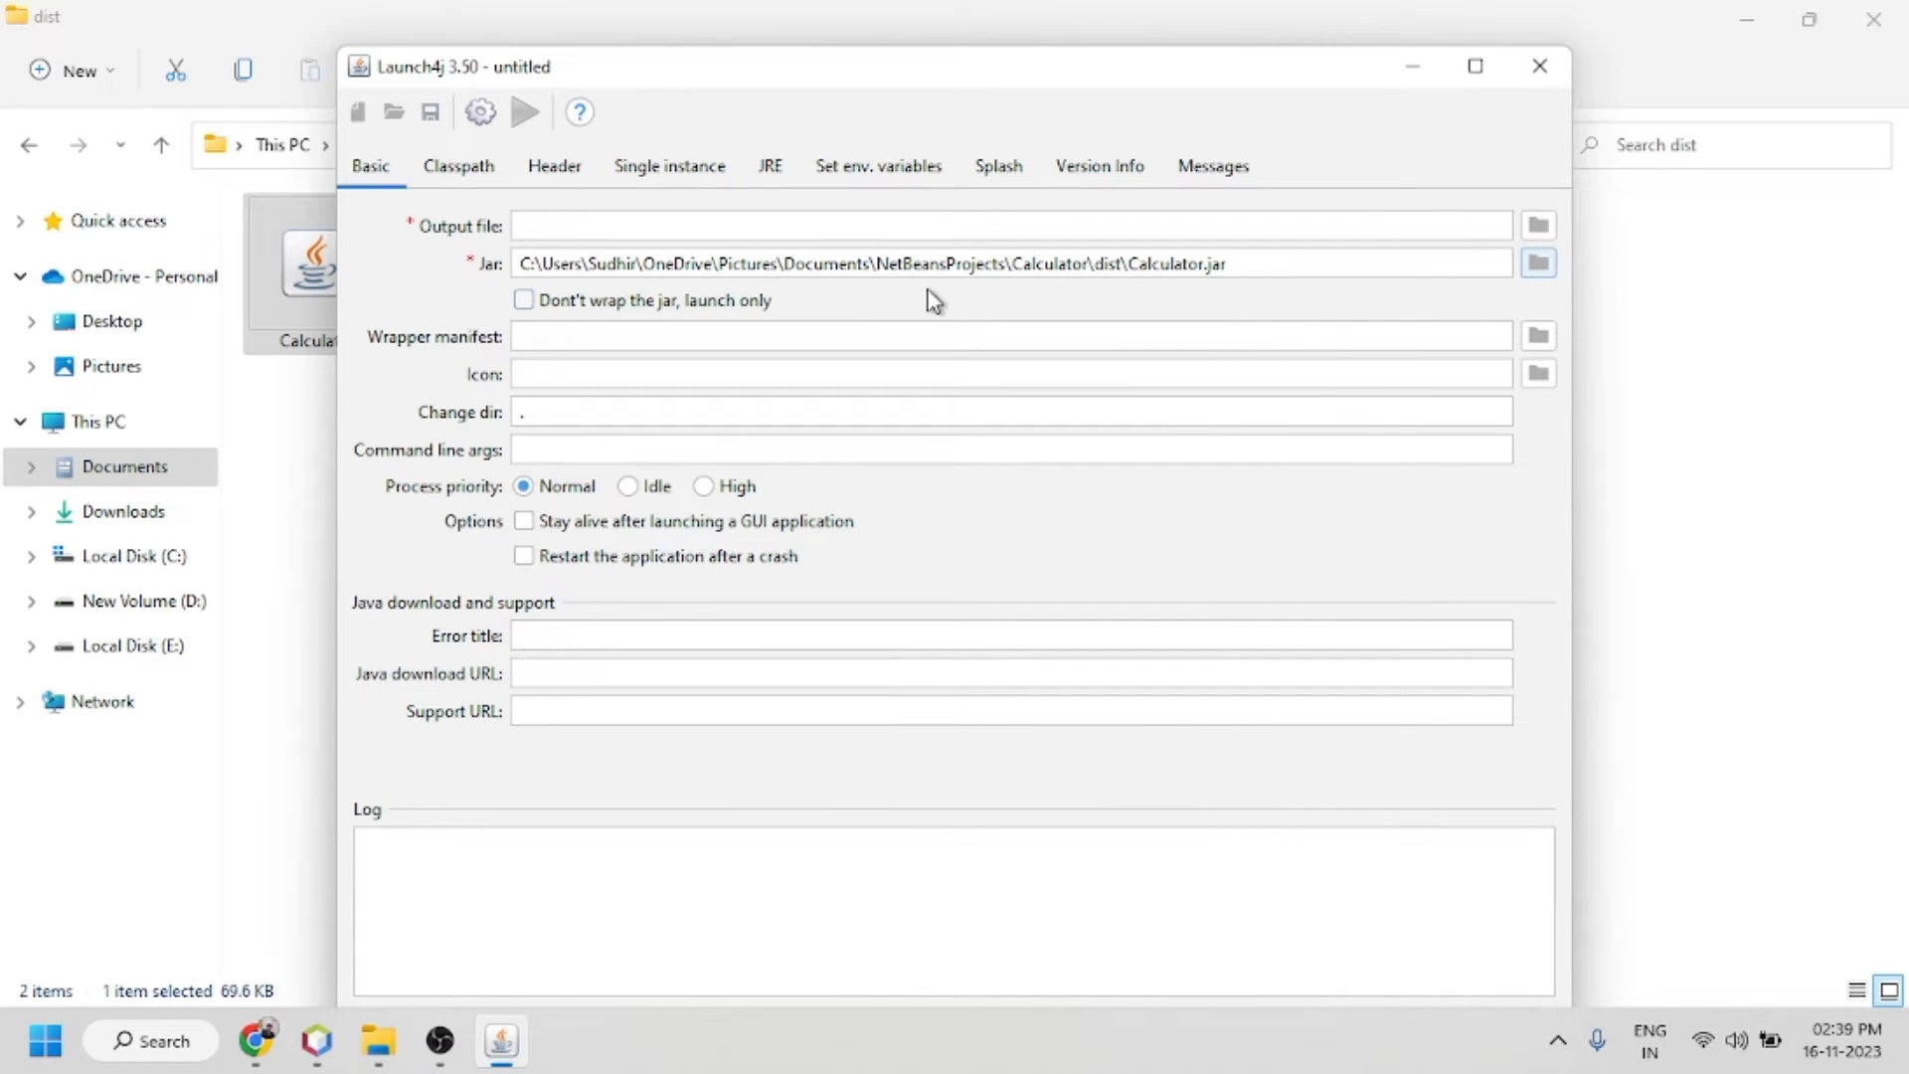
click(767, 231)
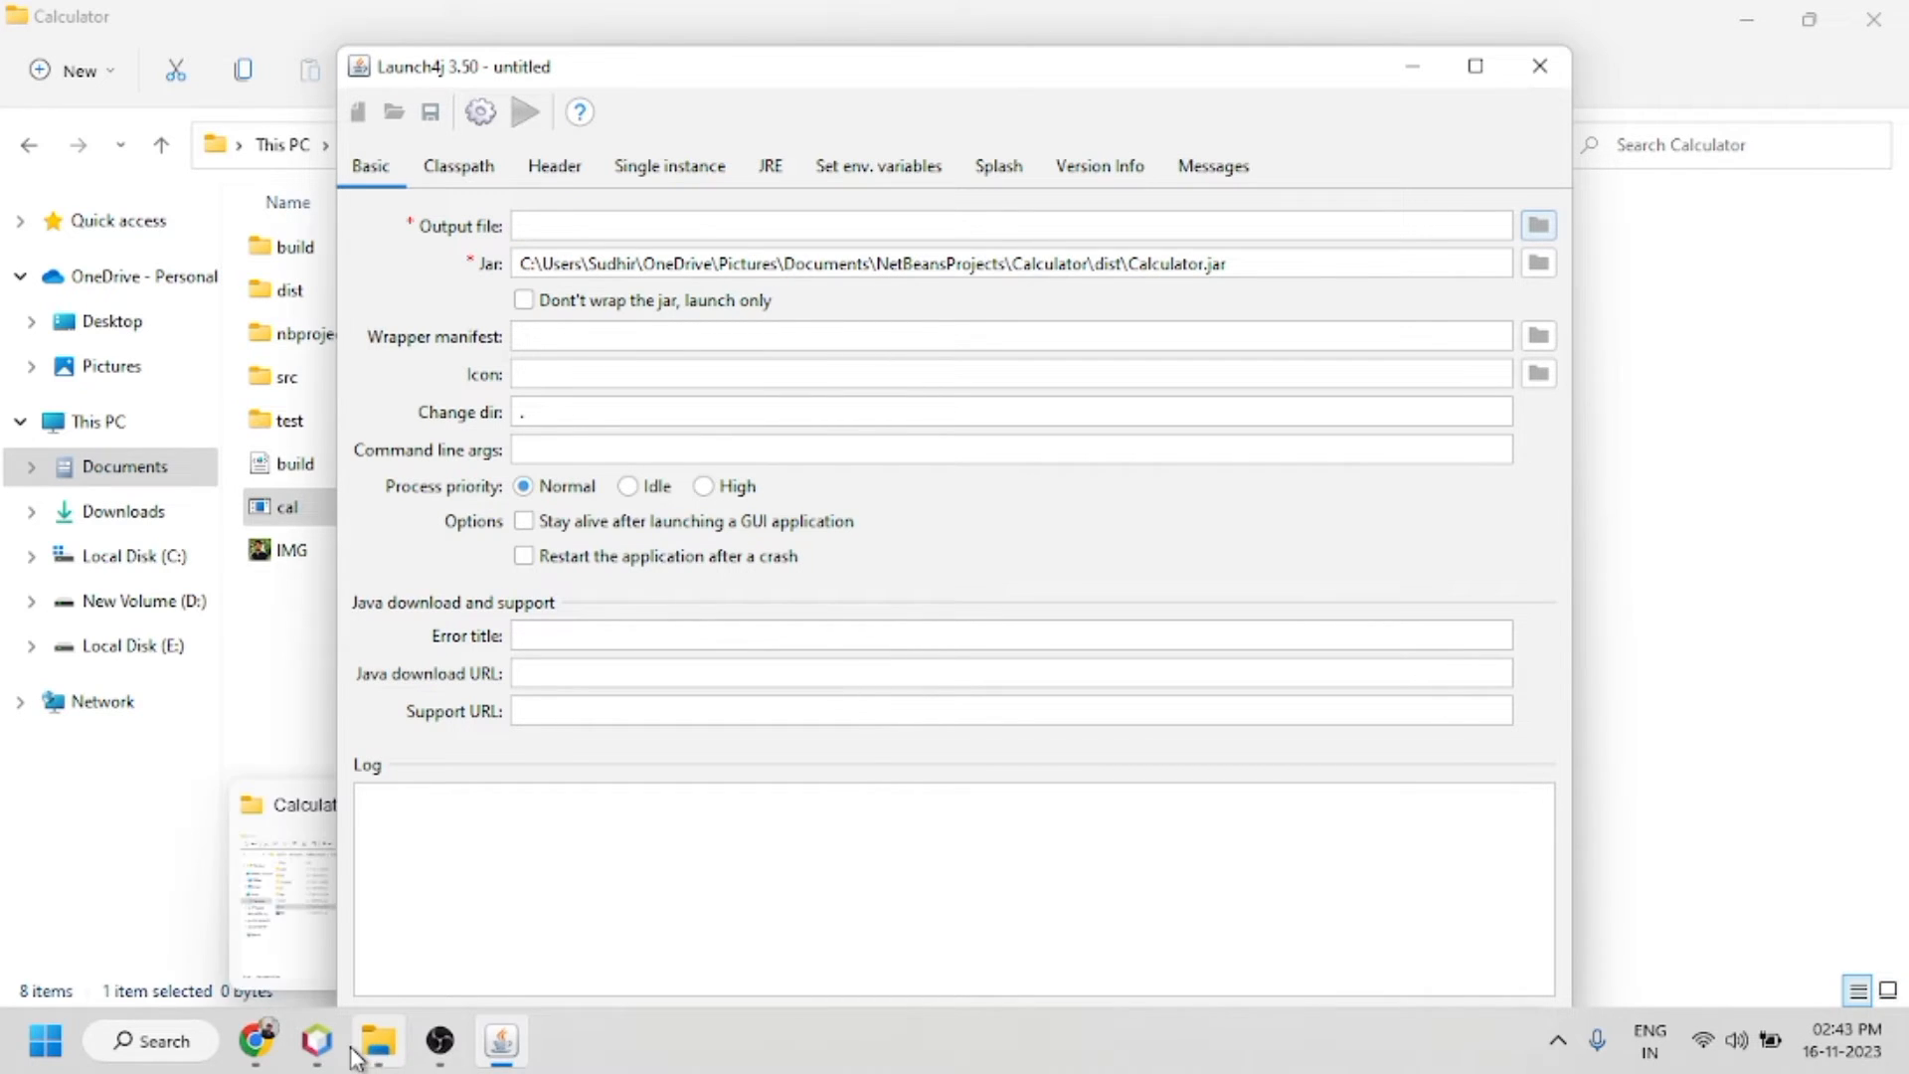
click(379, 1054)
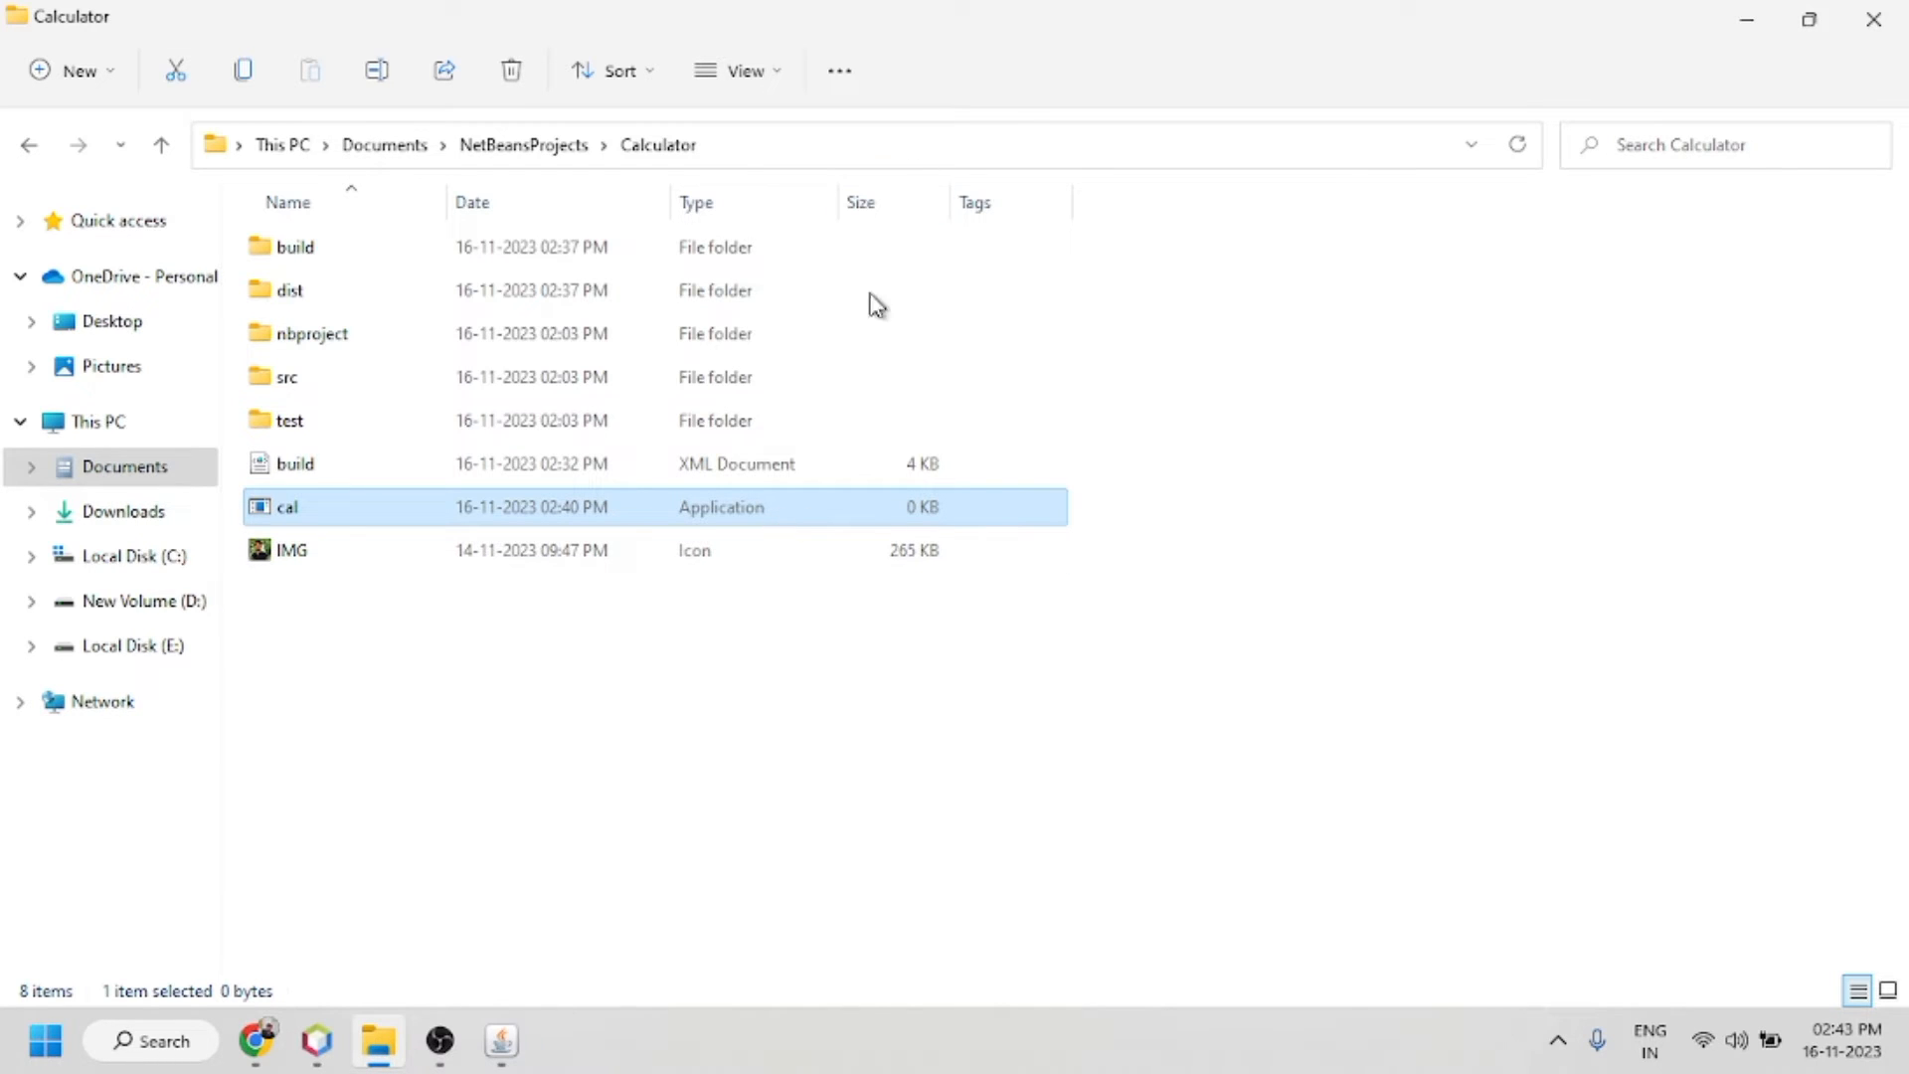
click(892, 142)
double_click(892, 141)
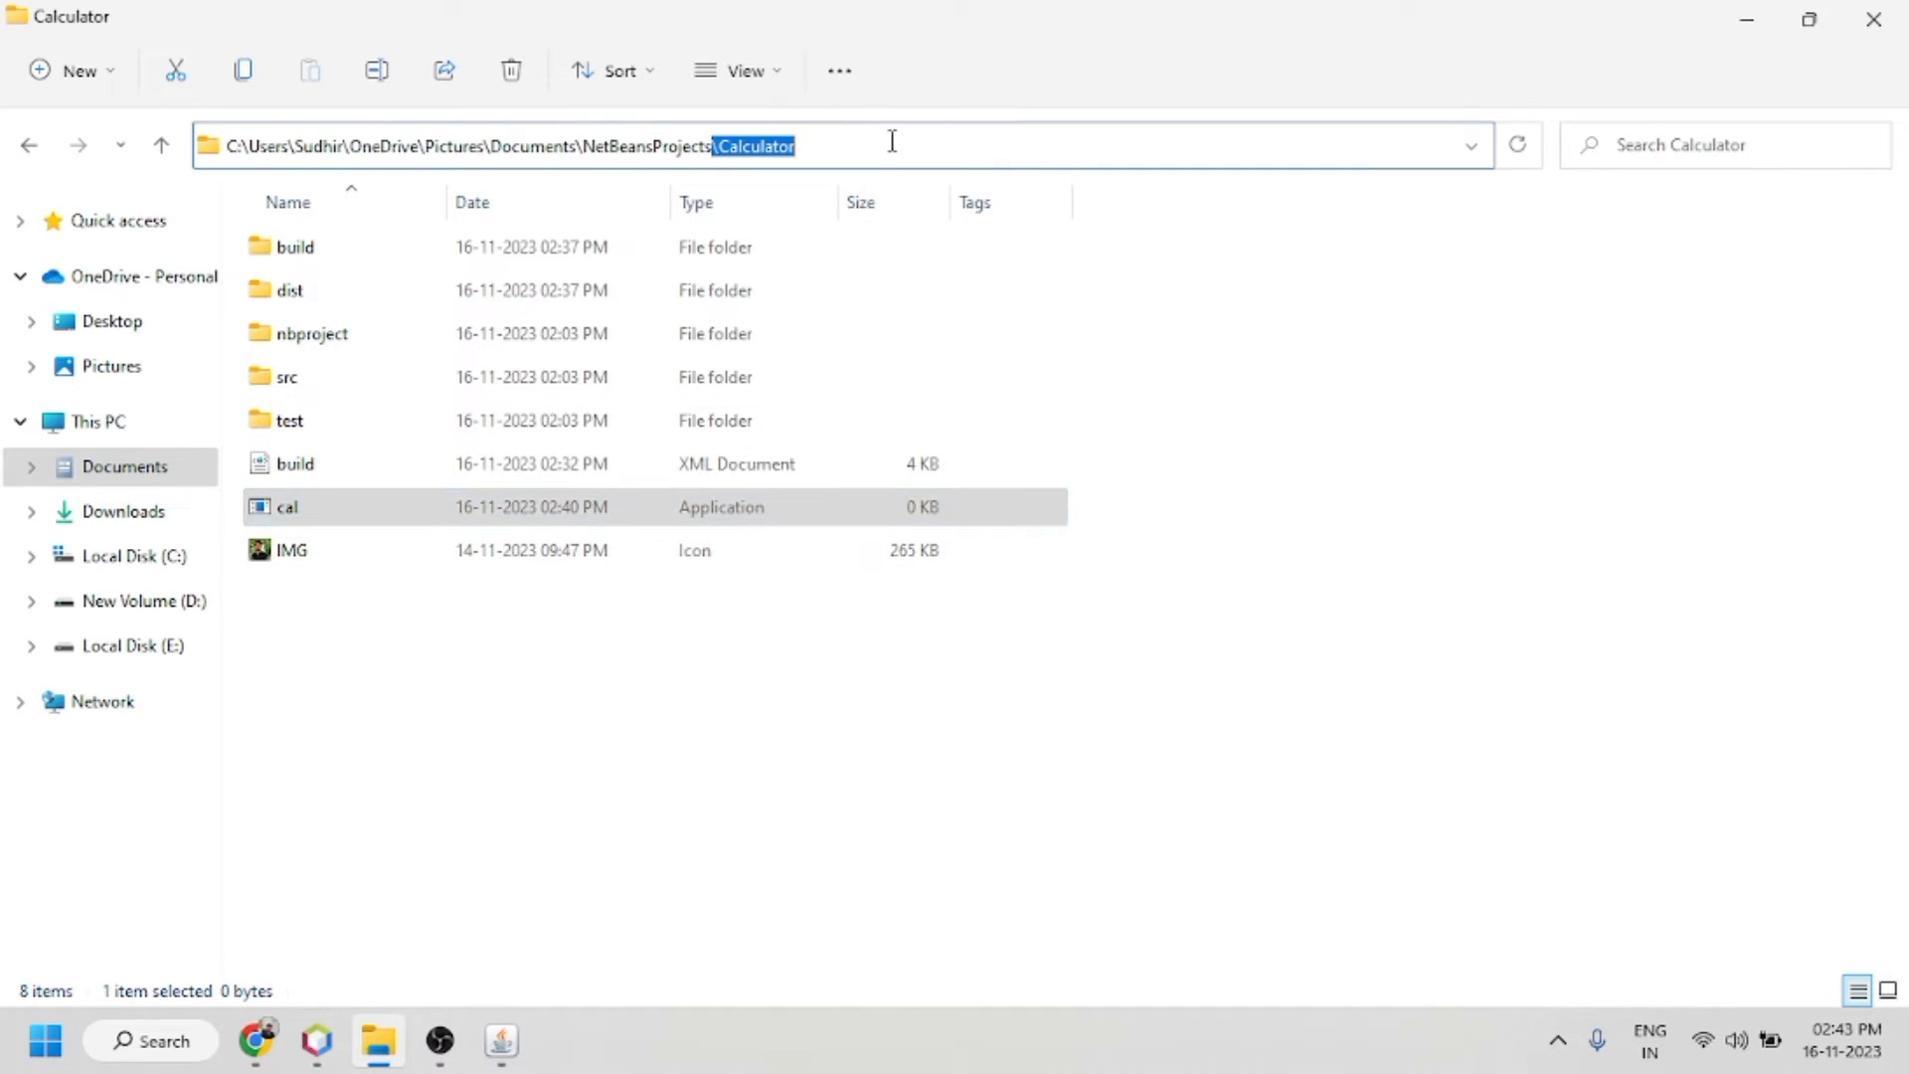
key(ctrl+a)
text(c)
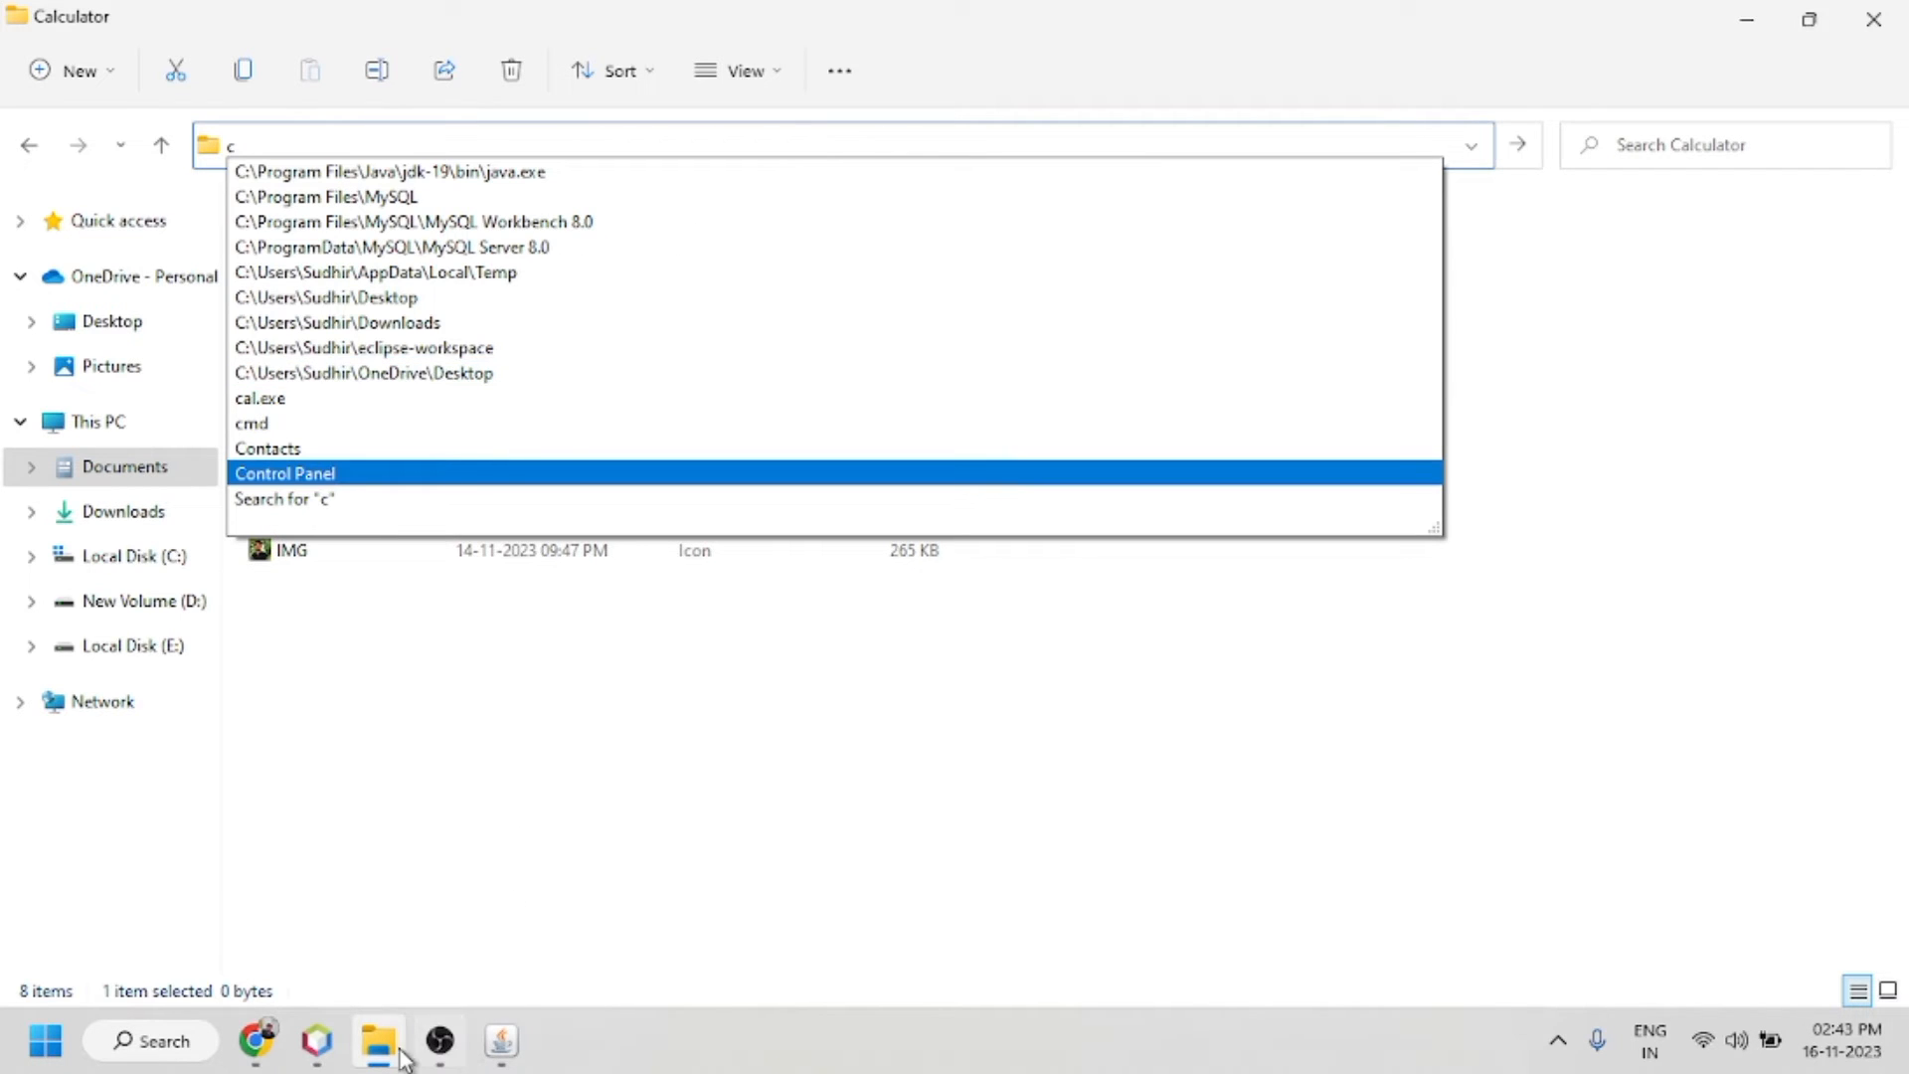
click(501, 1041)
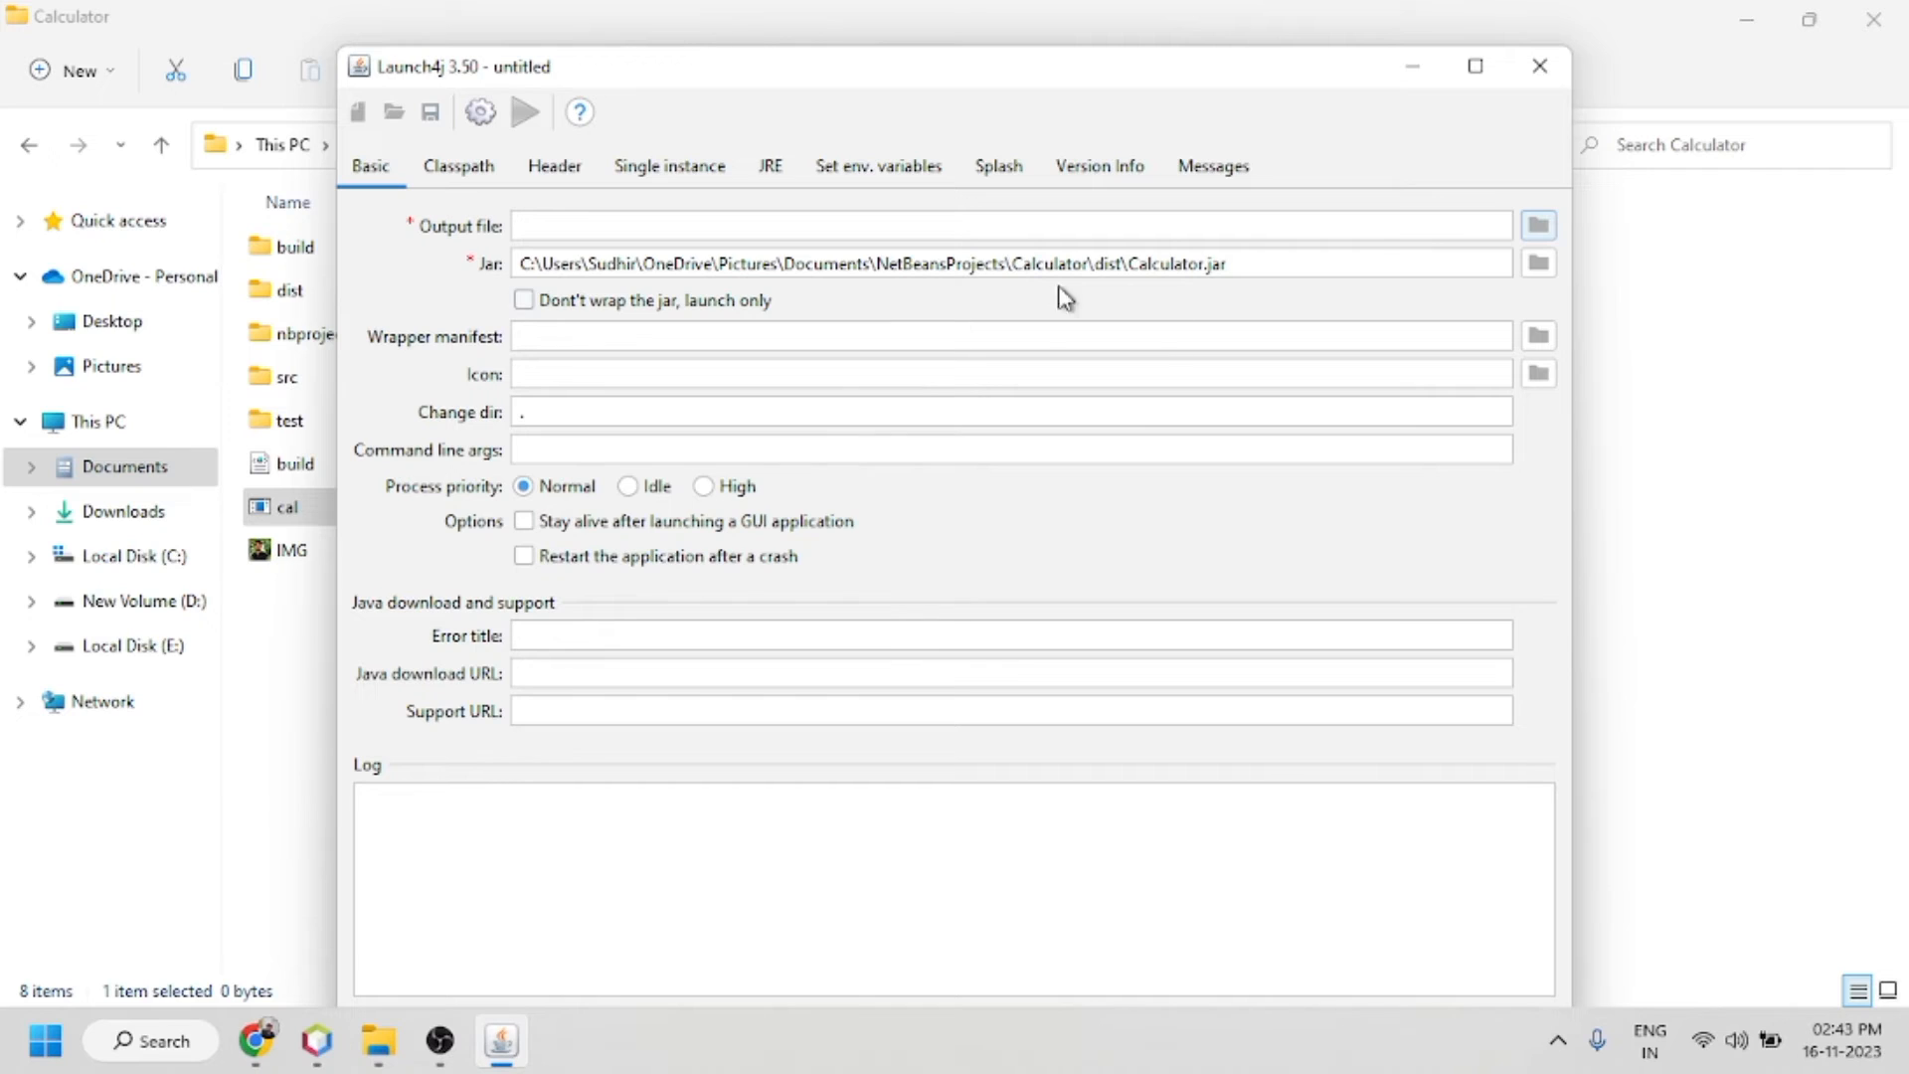
Step: Copy the Calculator project folder's path from File Explorer and set Launch4j's output file to that path followed by \cal.exe
click(1269, 233)
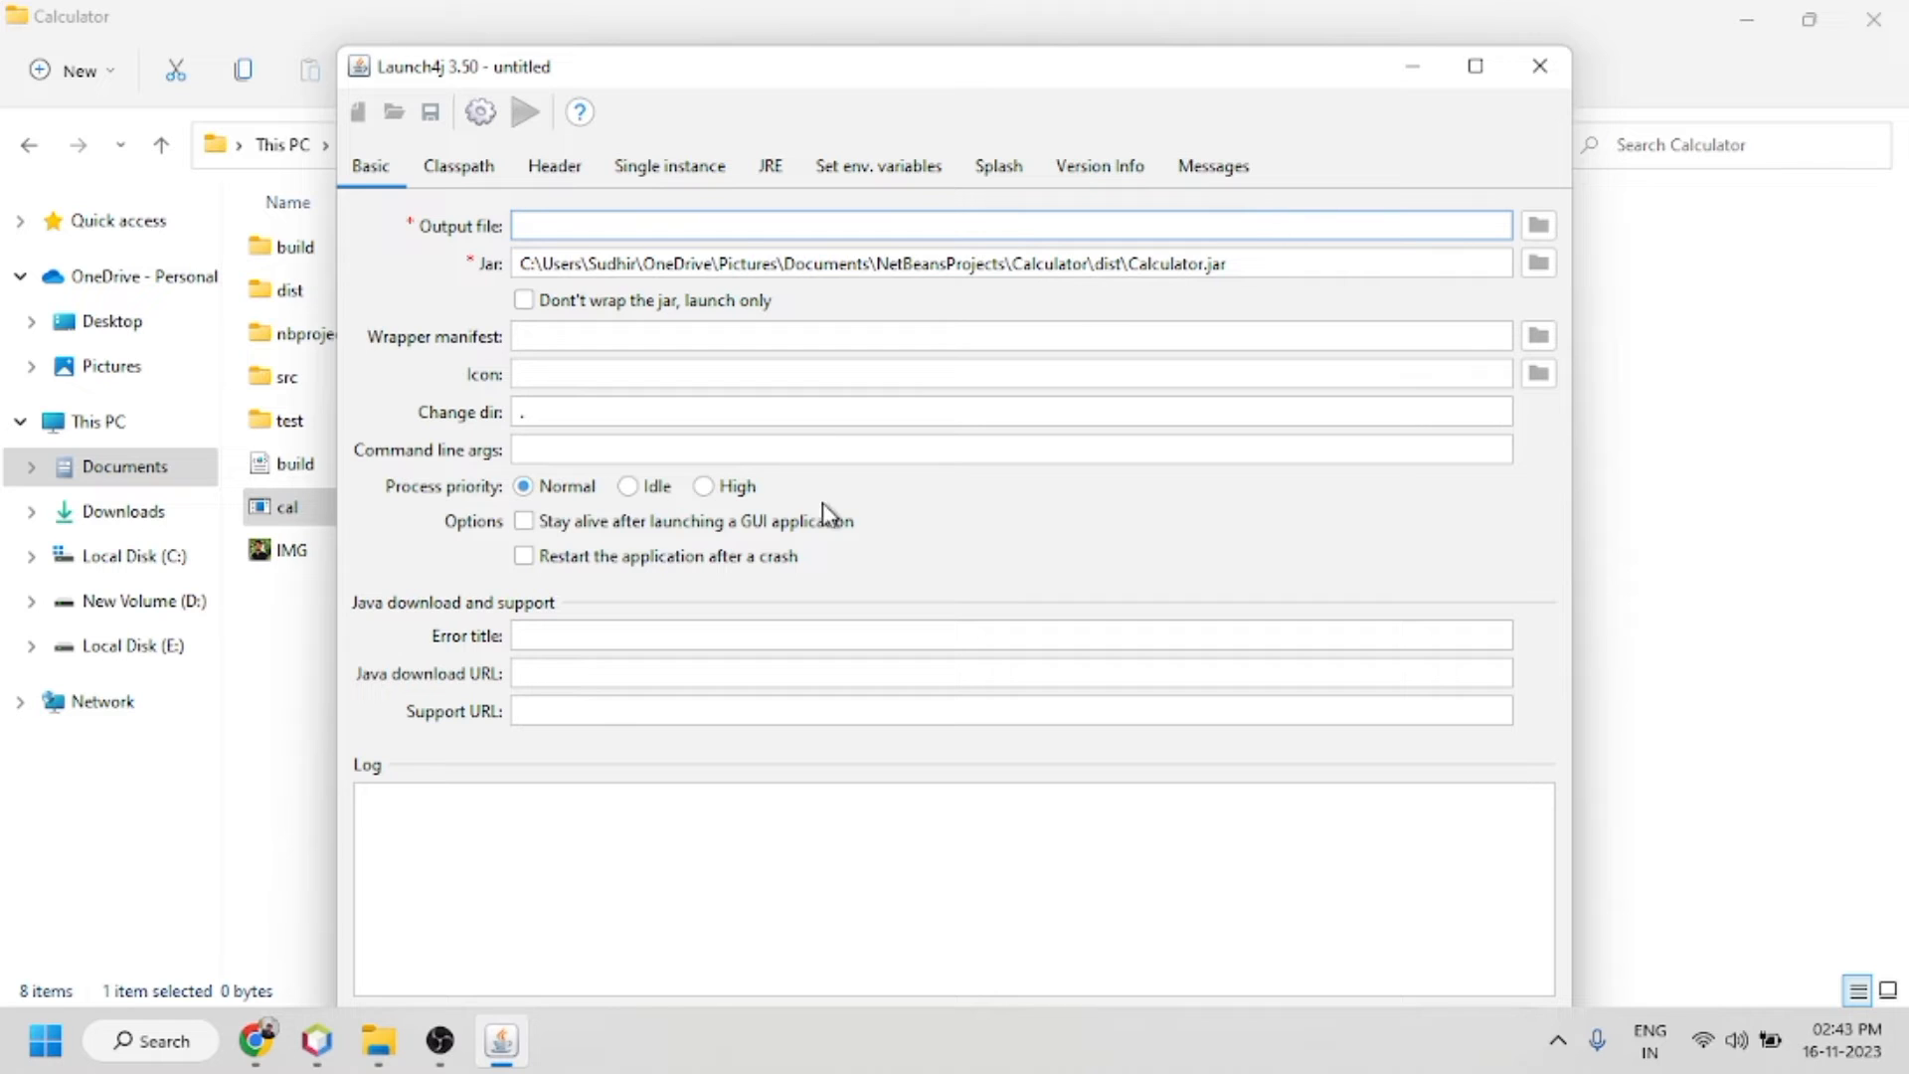
click(314, 688)
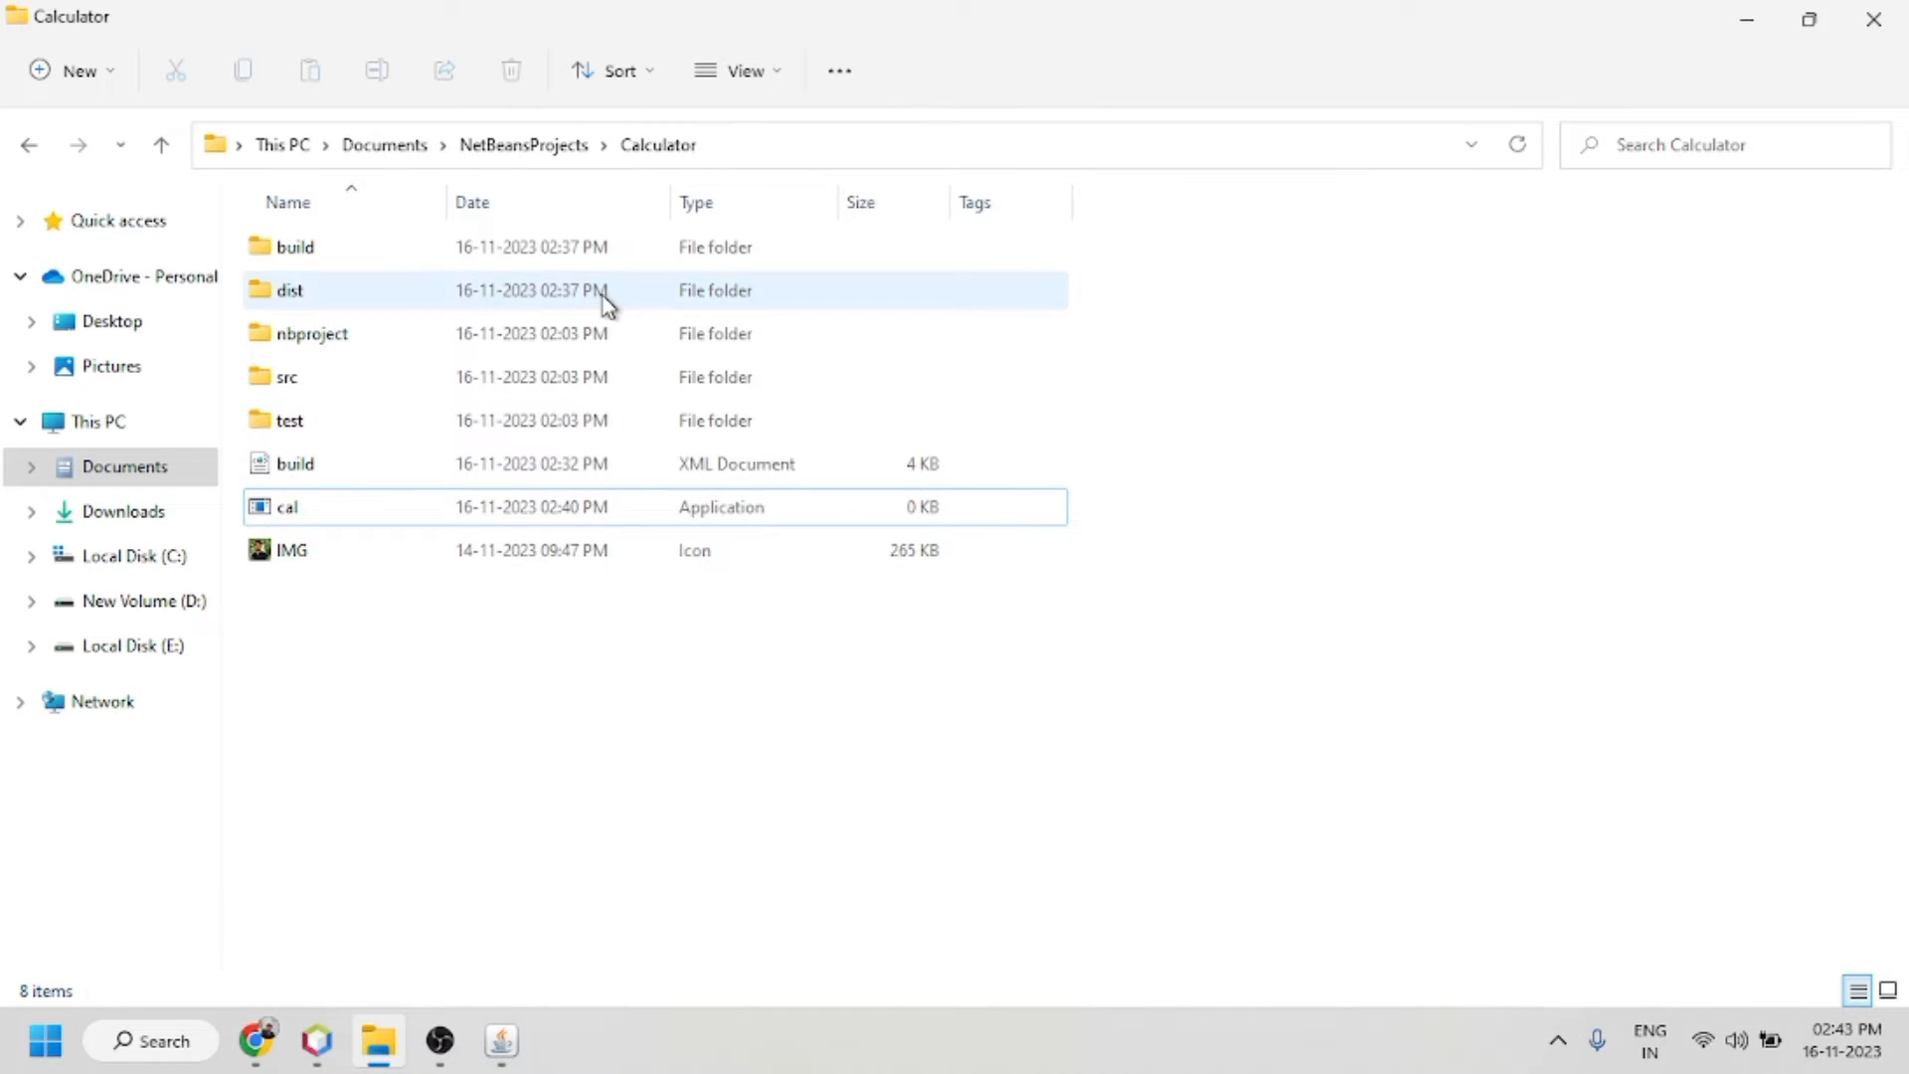
click(804, 145)
key(ctrl+a)
key(ctrl+c)
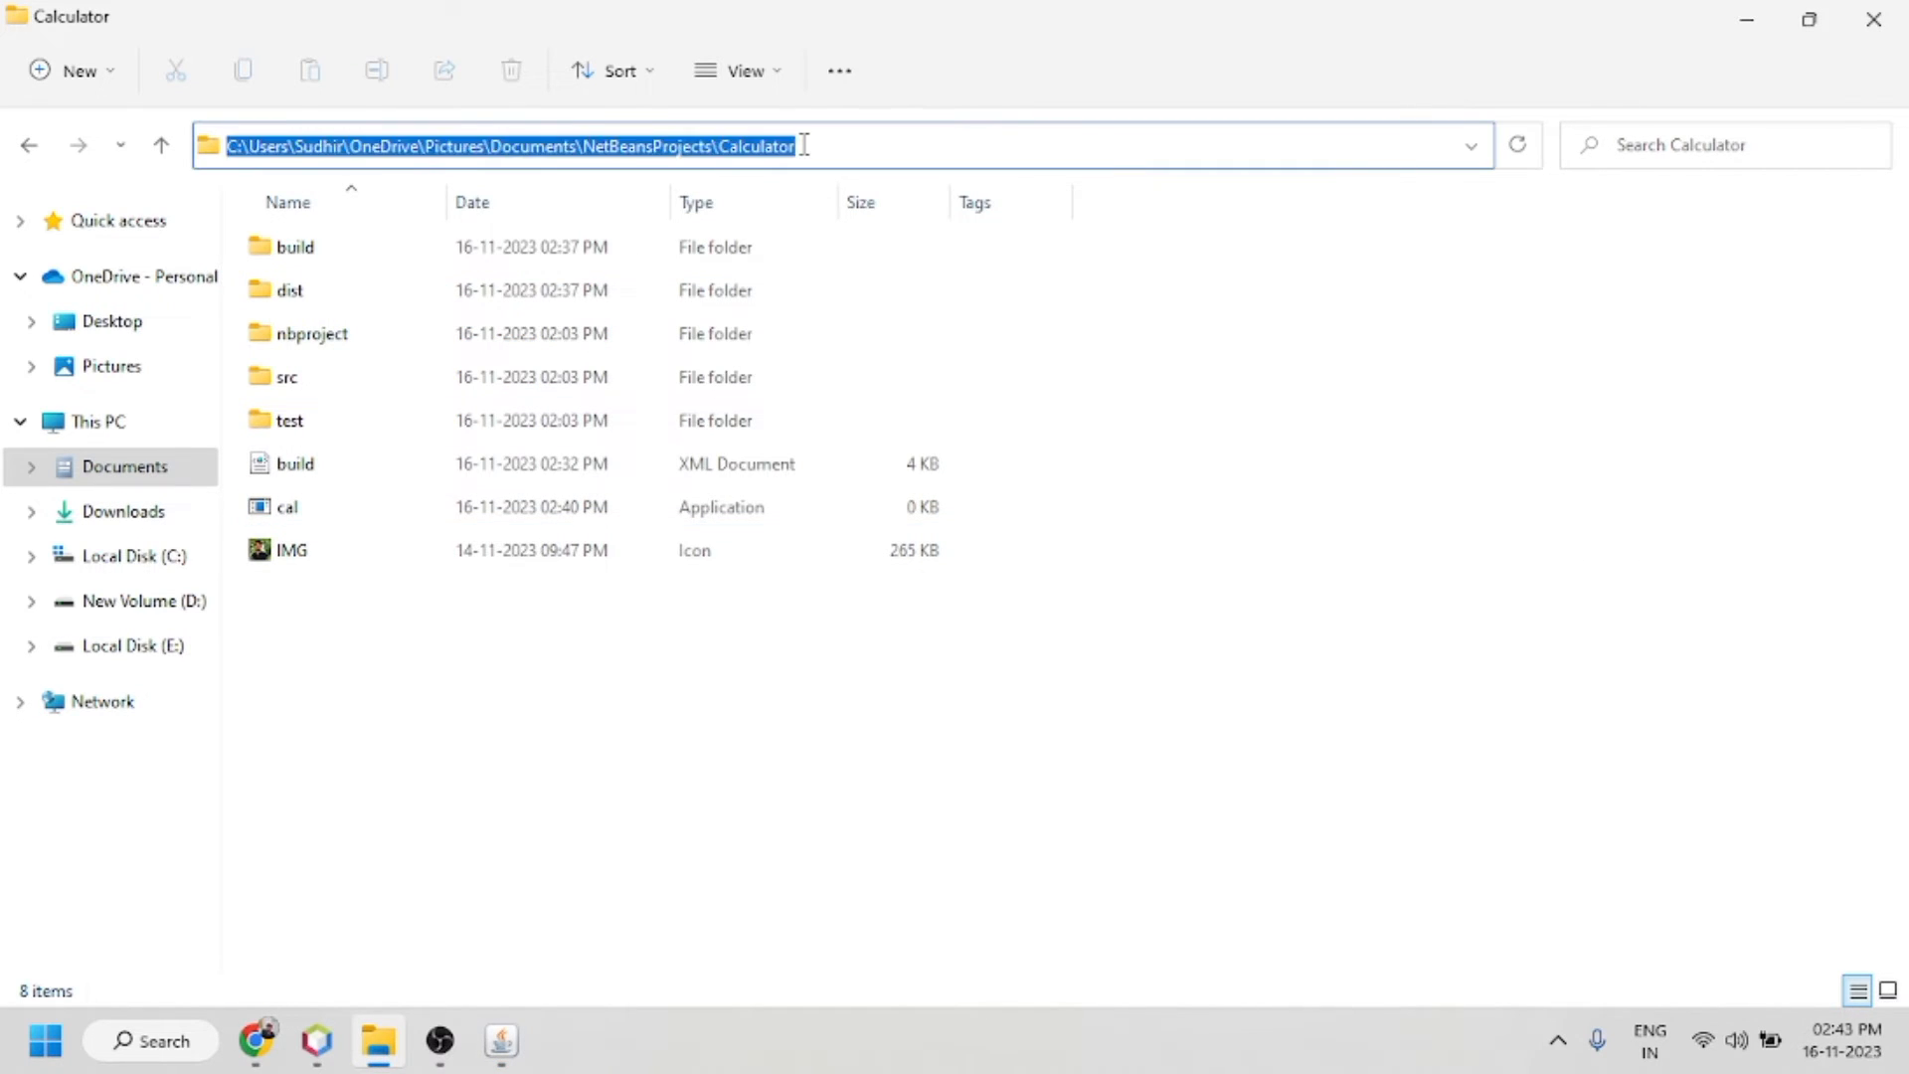
click(804, 145)
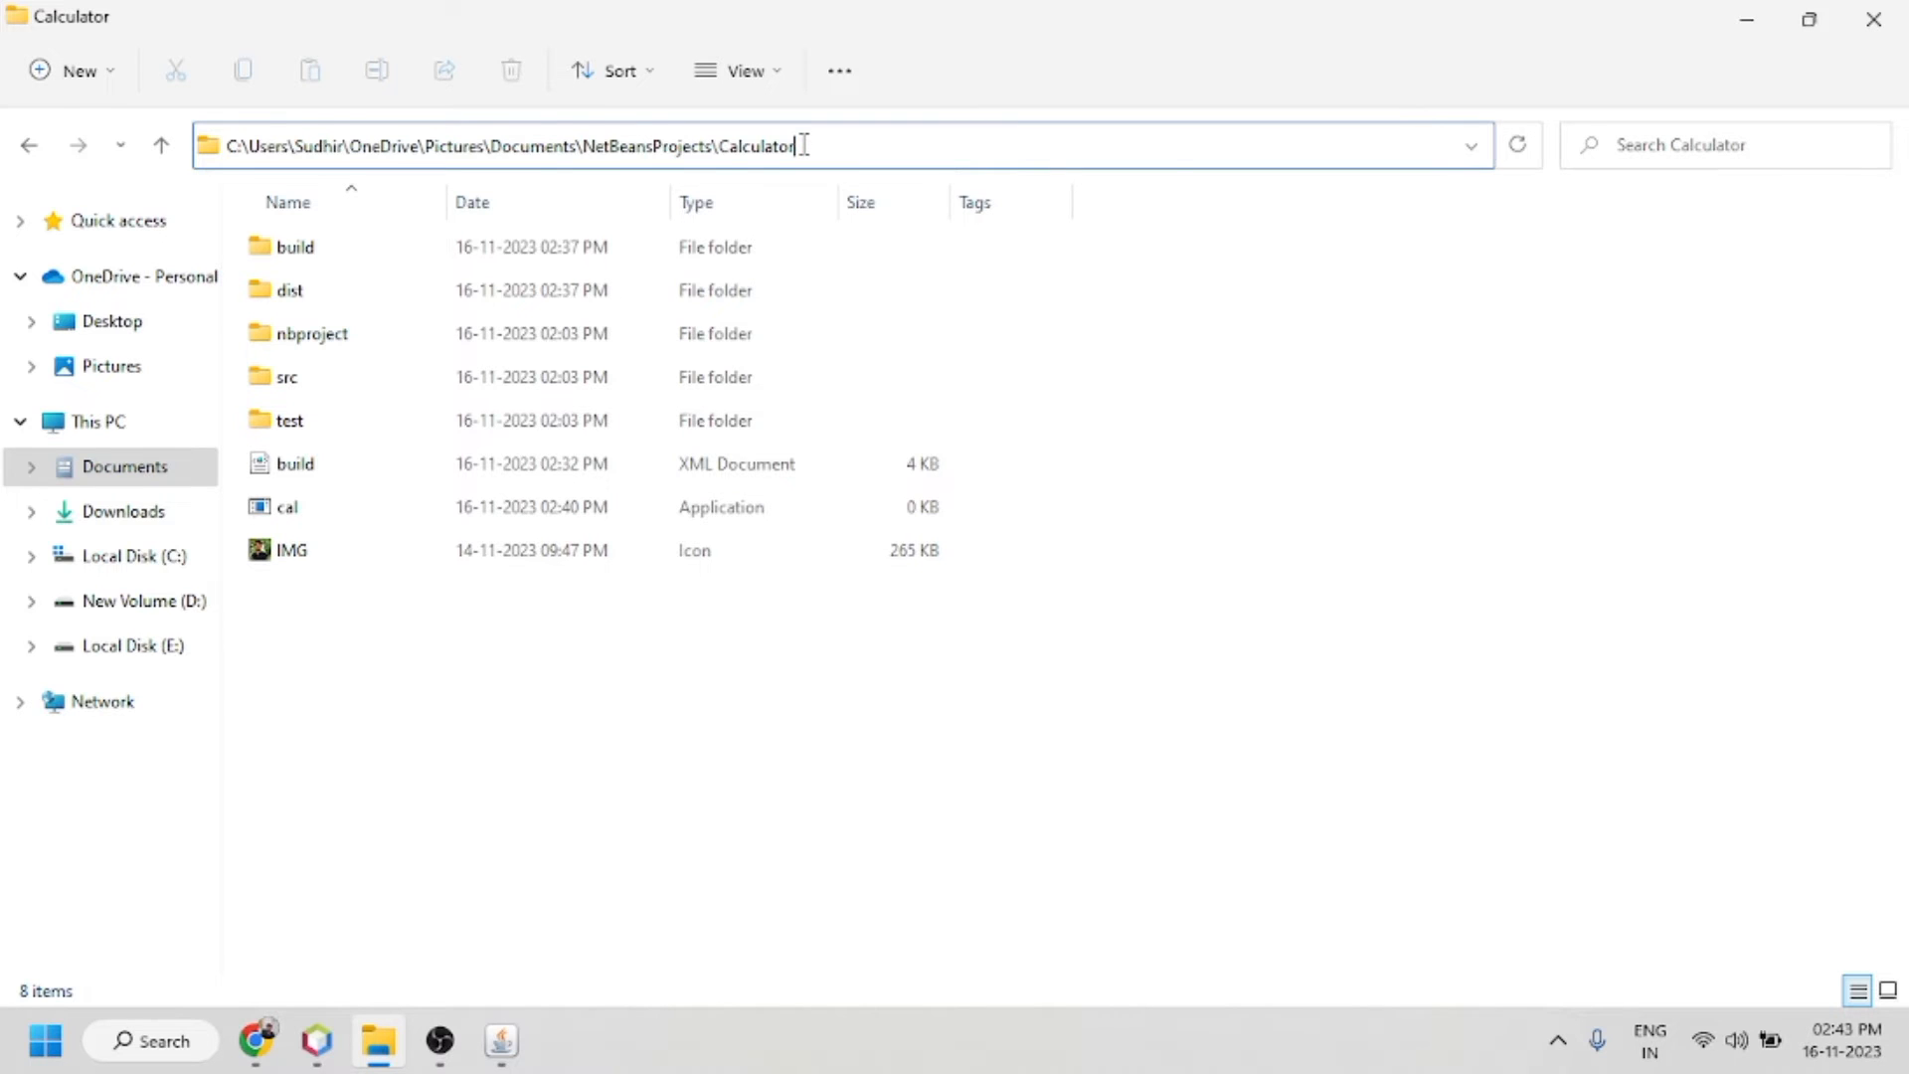
right_click(805, 145)
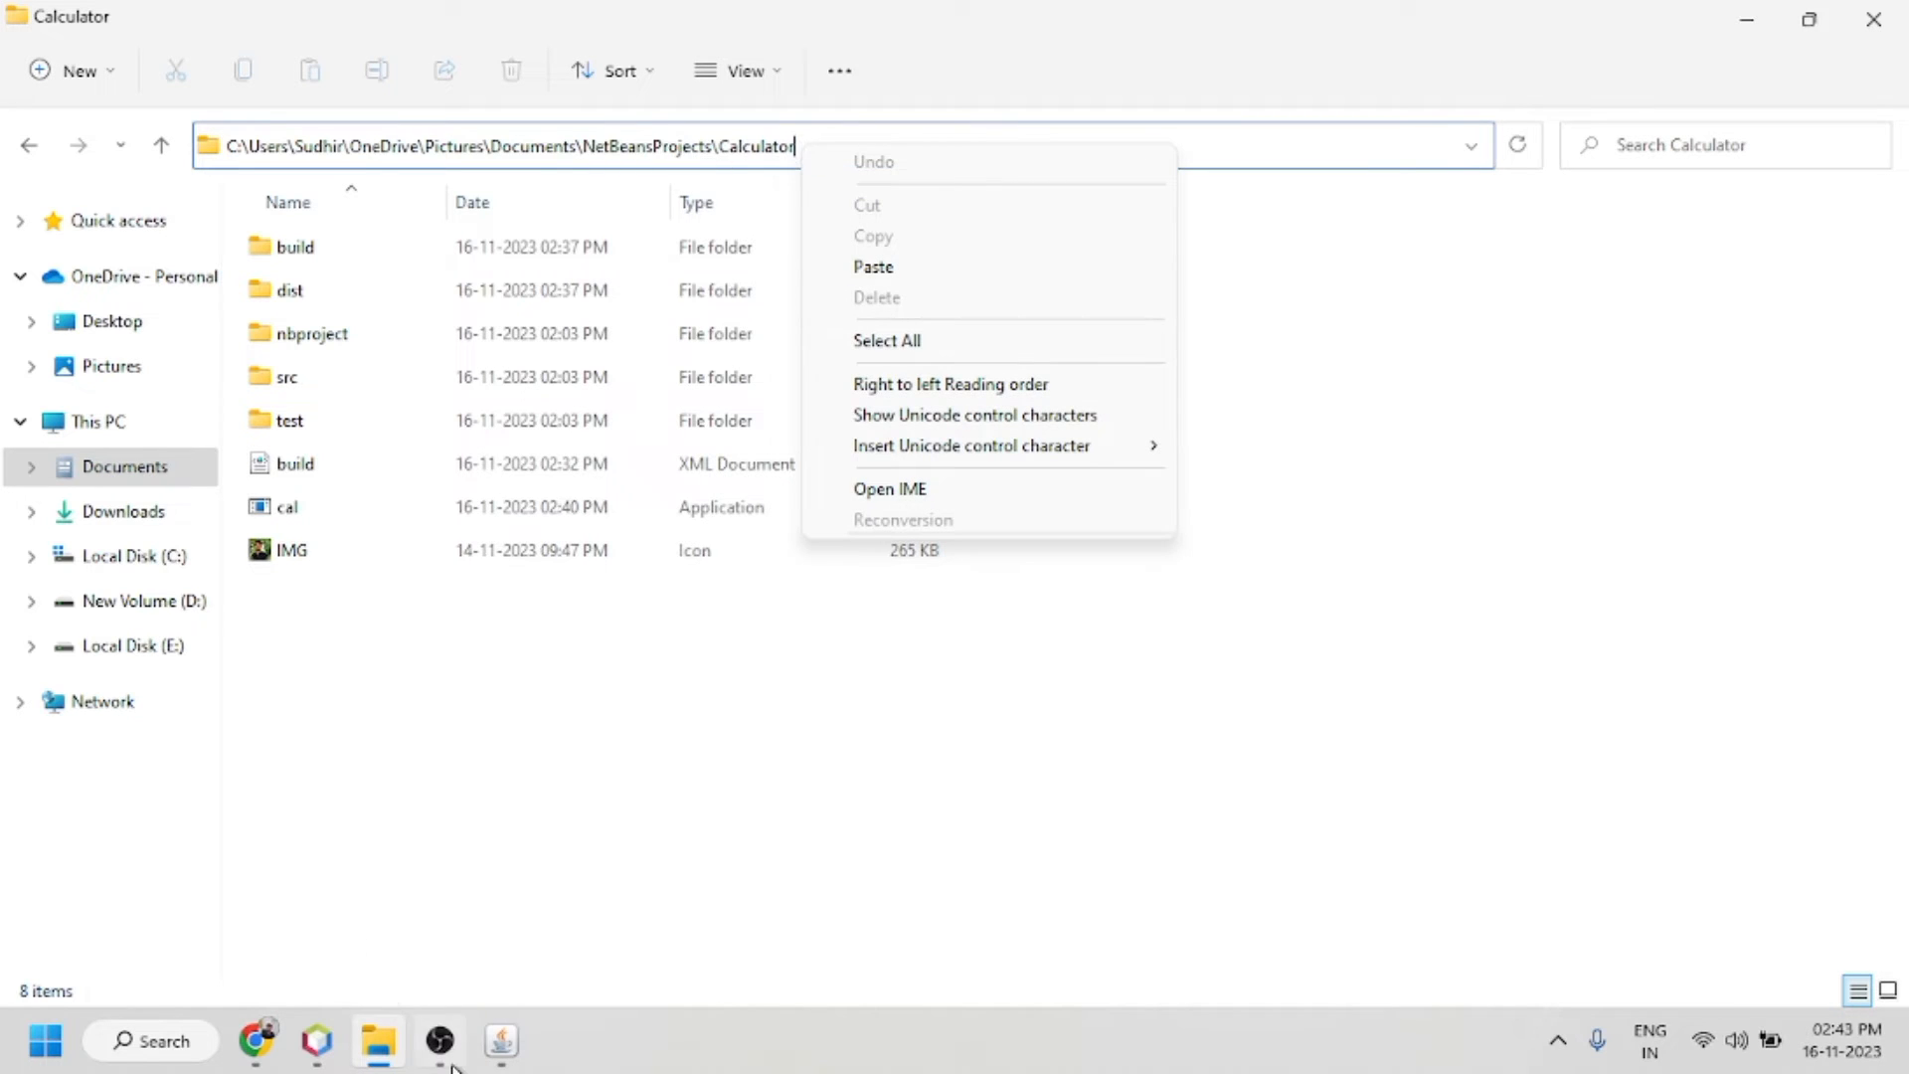
click(500, 1040)
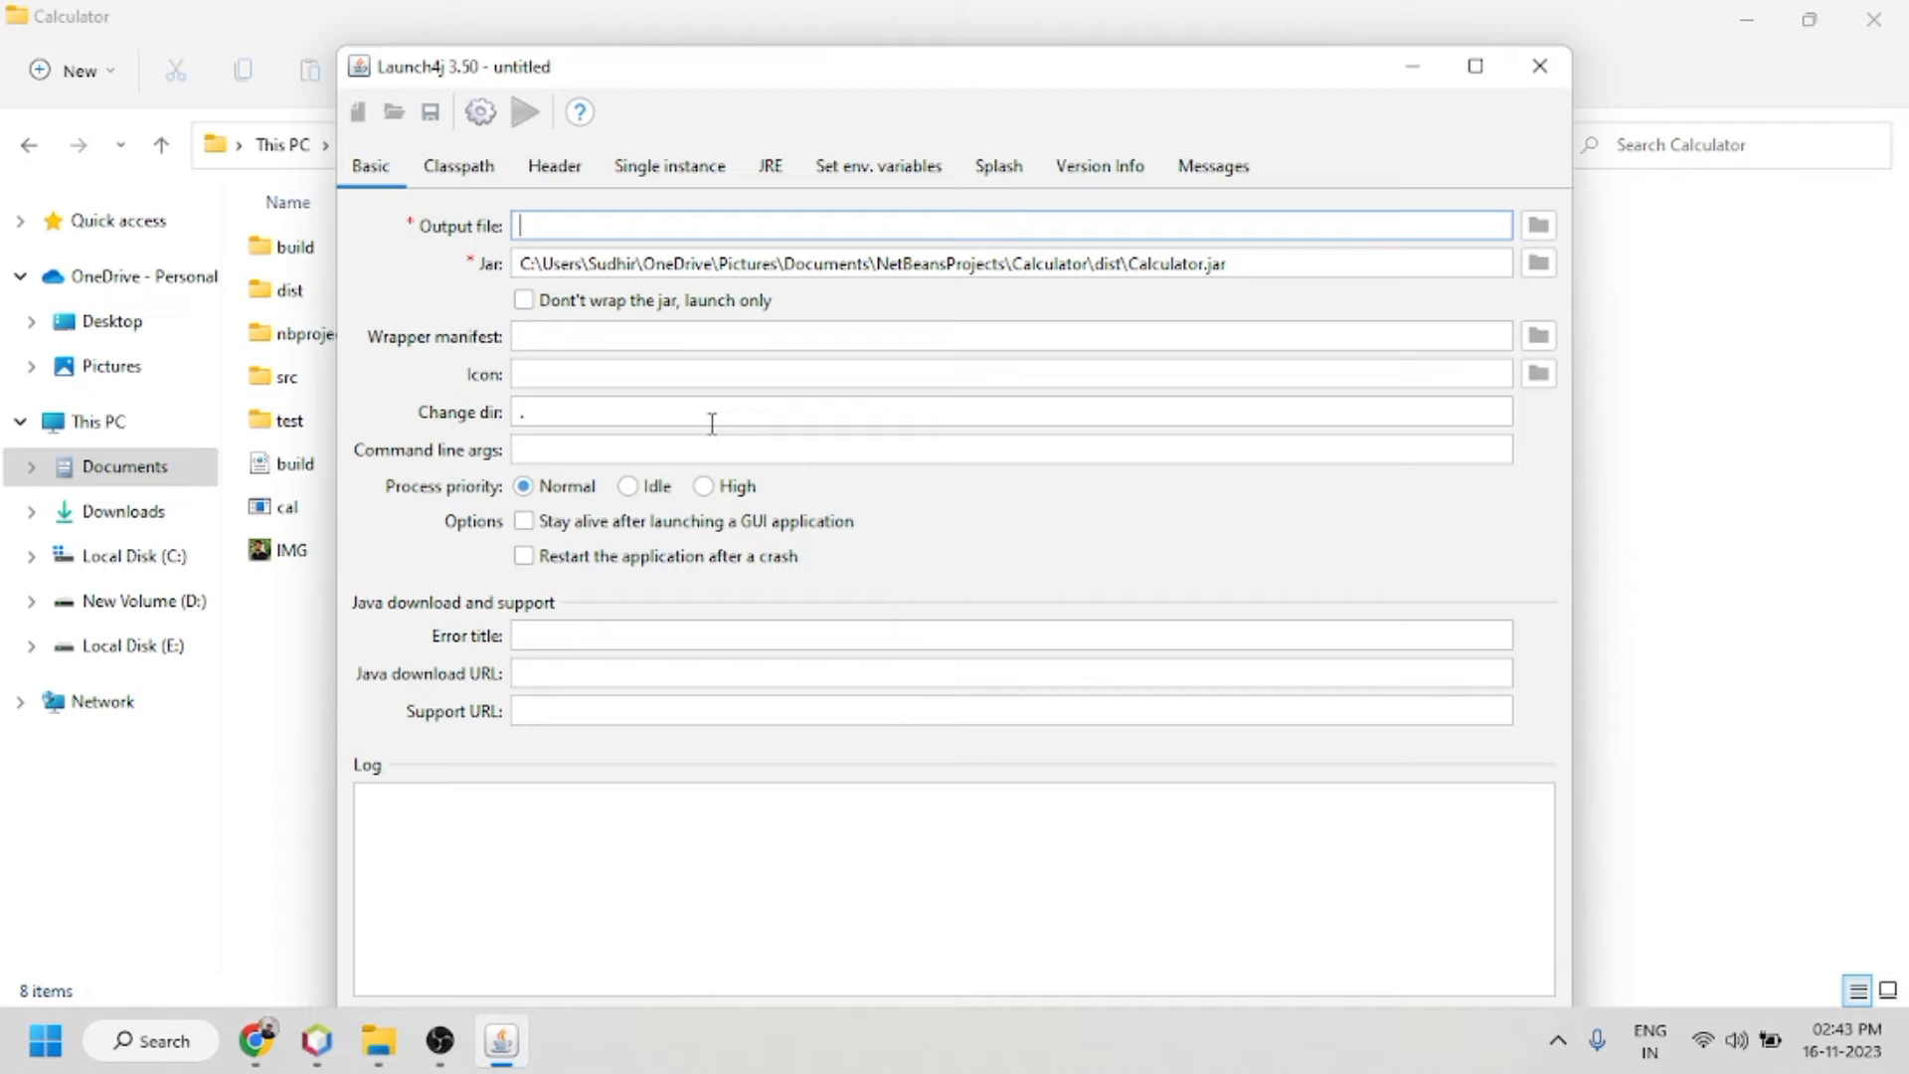
key(ctrl+v)
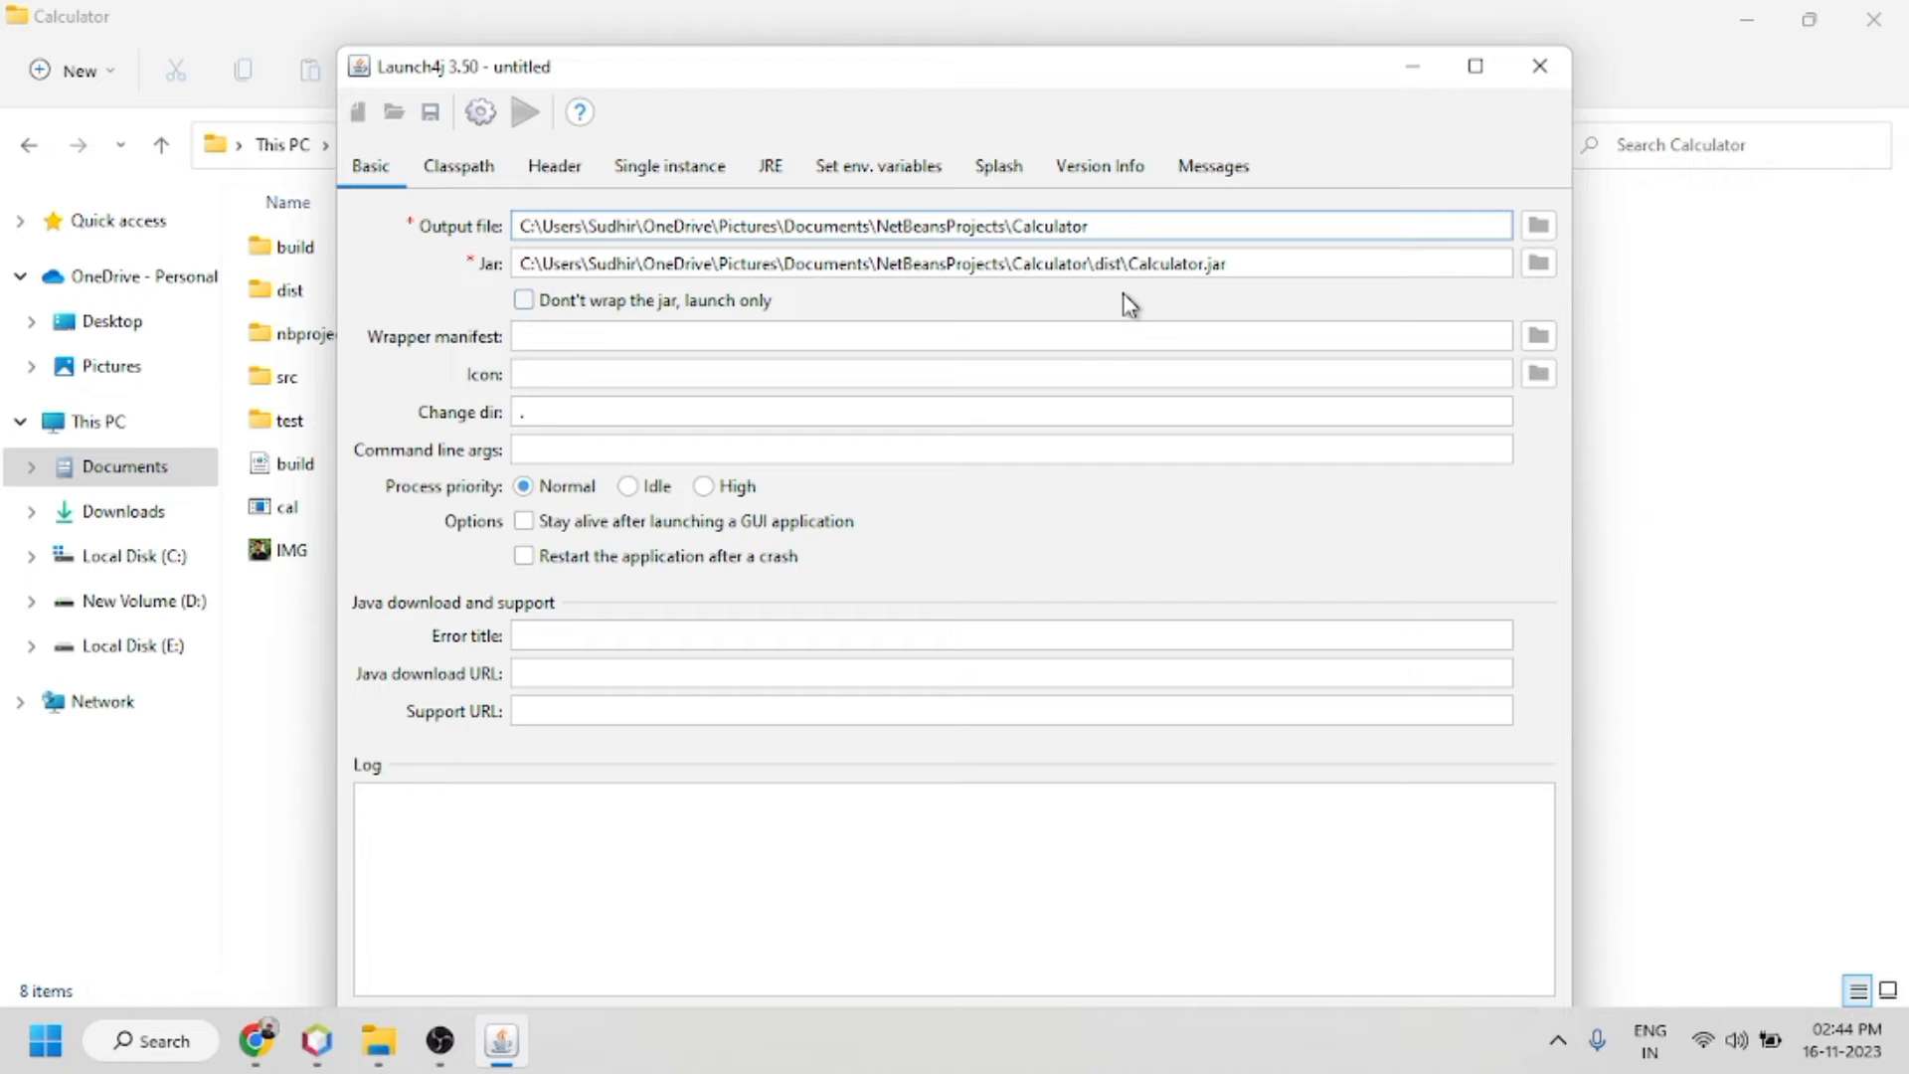
text(\cal.exe)
click(376, 1053)
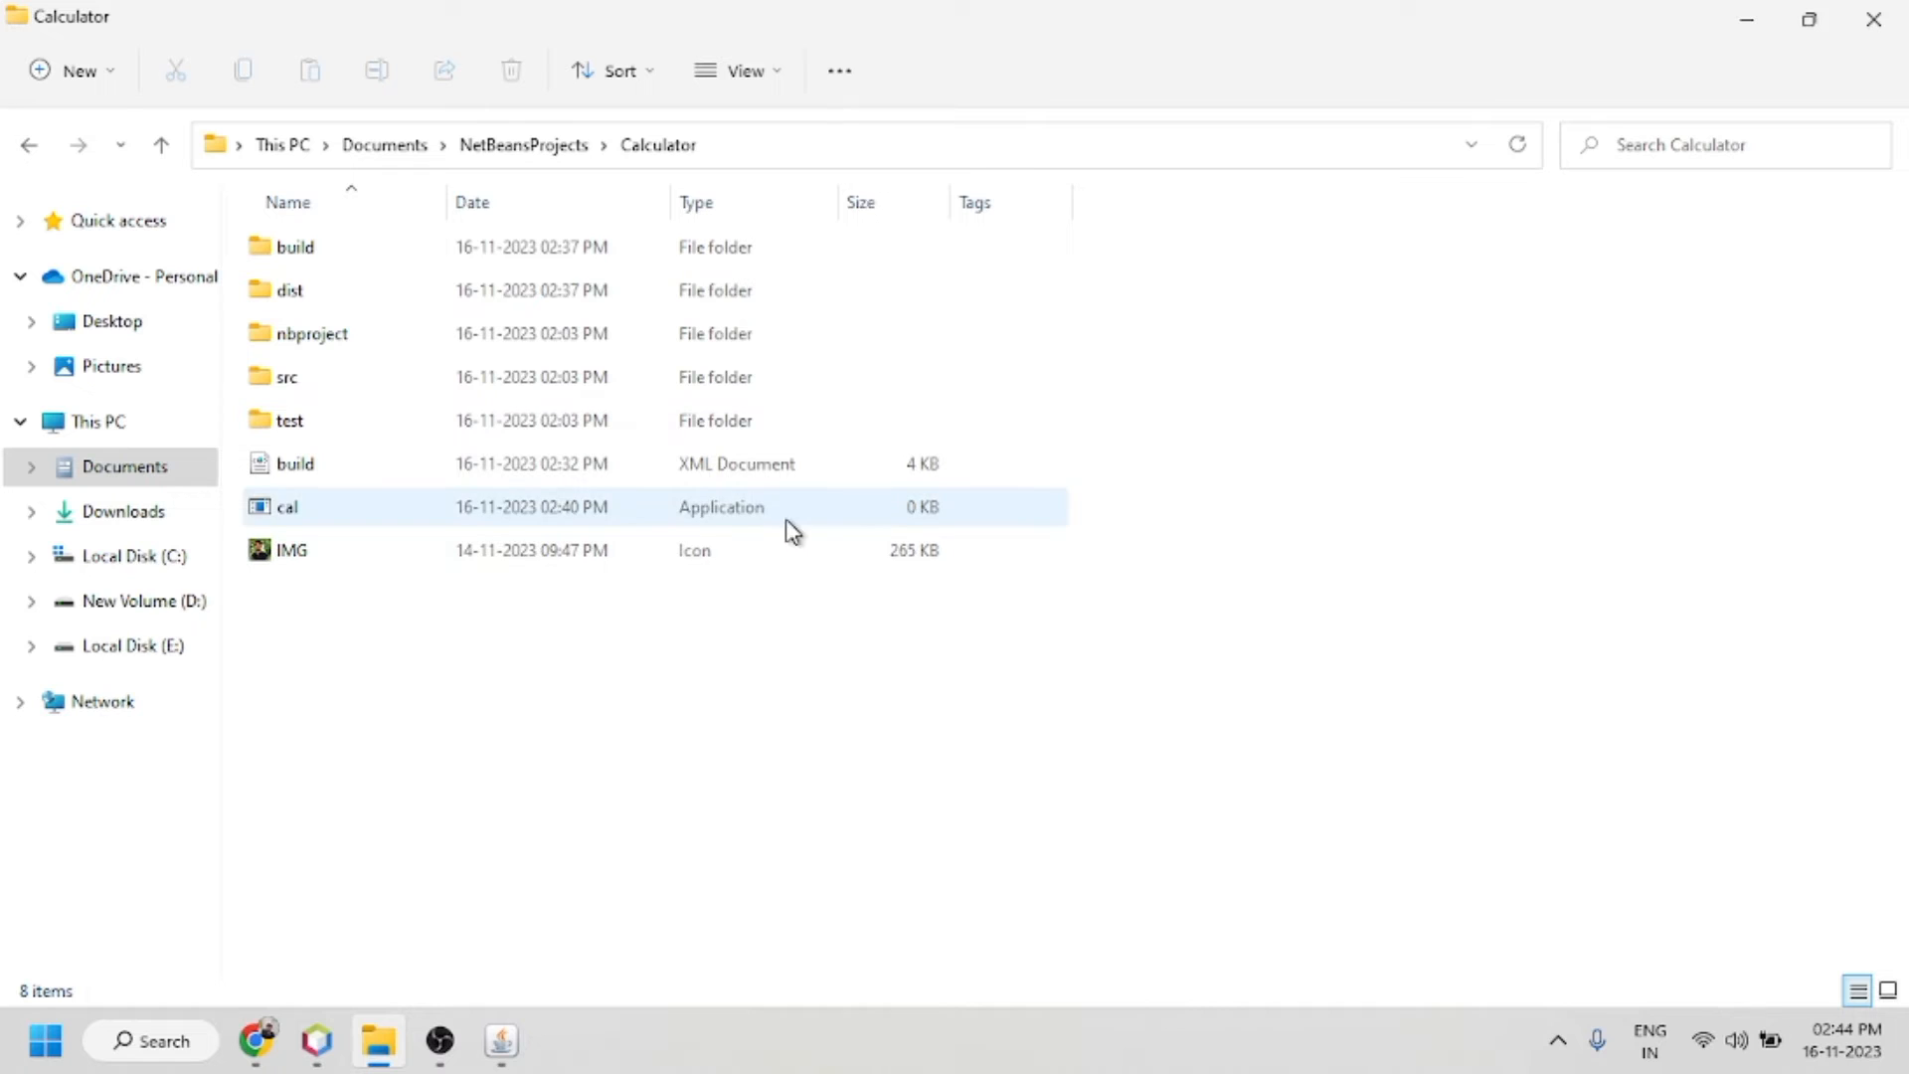
click(501, 1040)
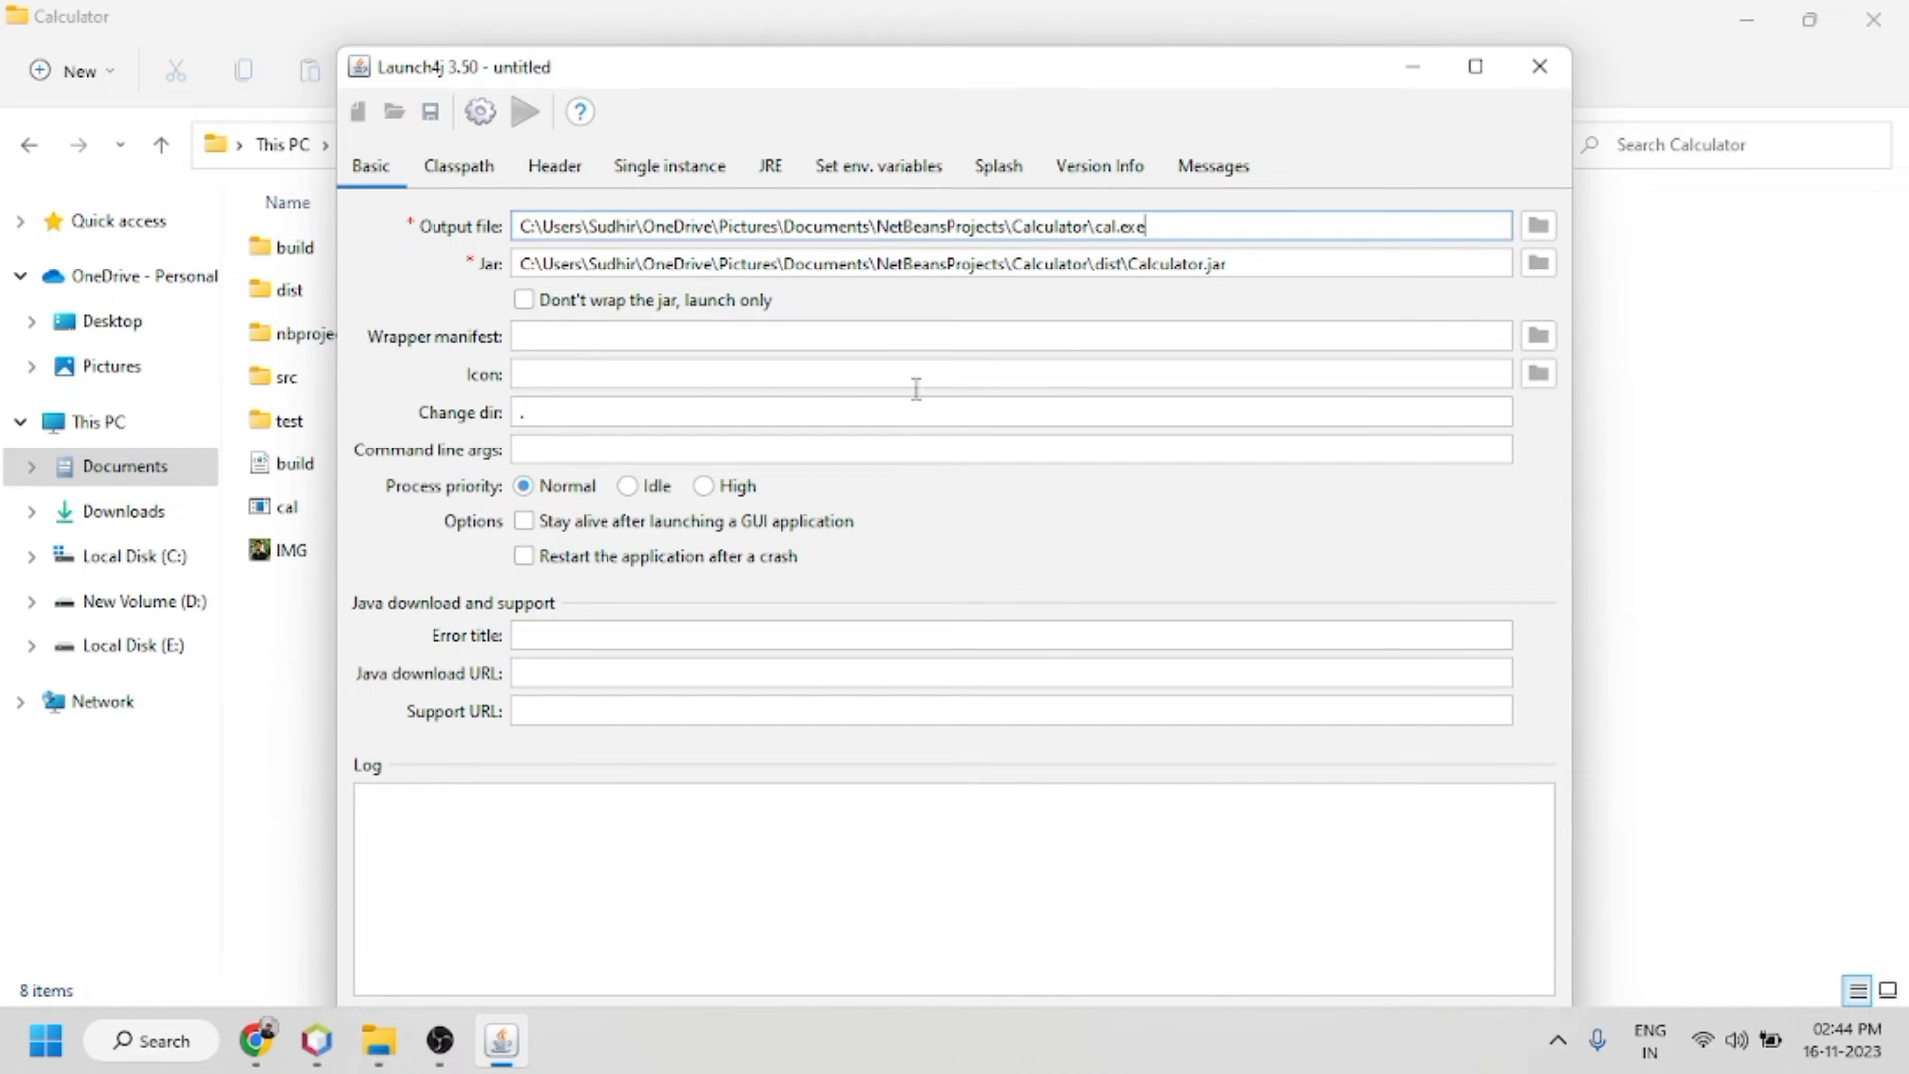
Step: Browse for the executable's icon and select IMG.ico in the Calculator folder
click(753, 374)
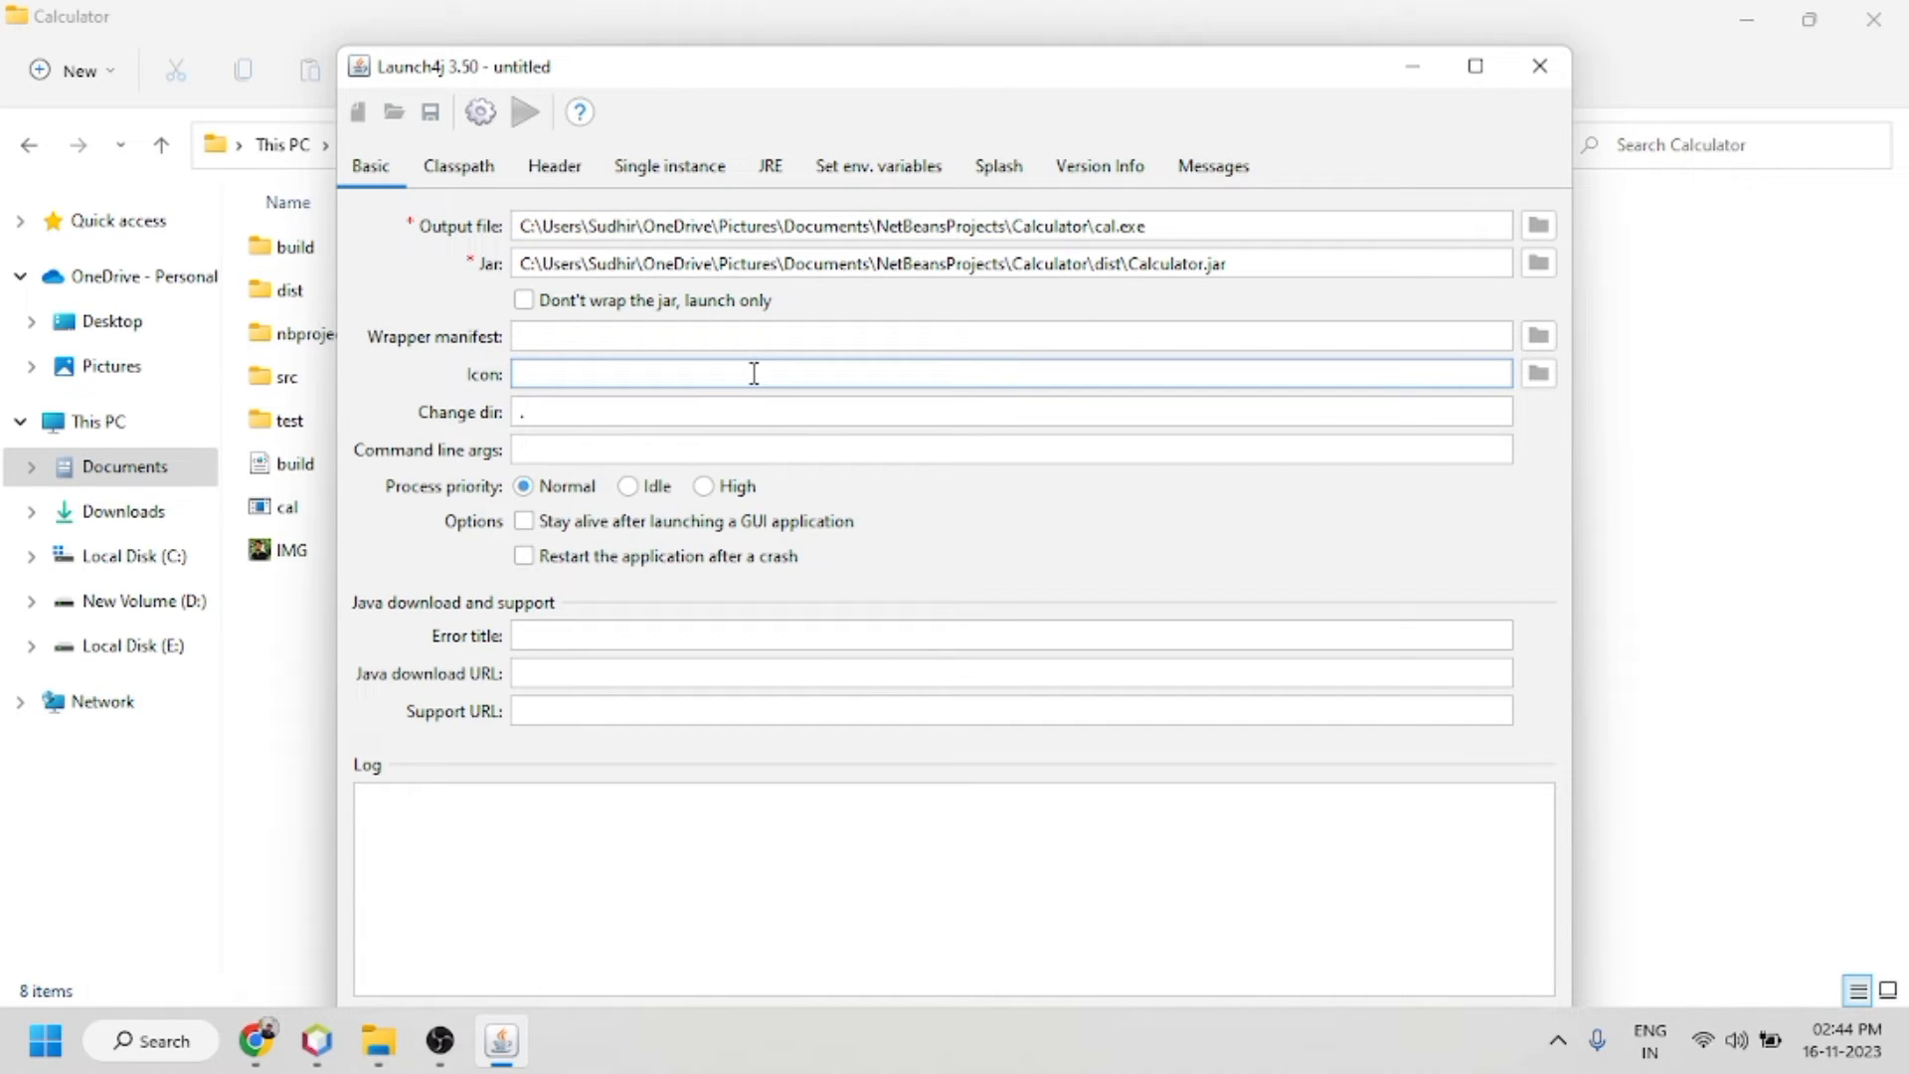
click(1540, 377)
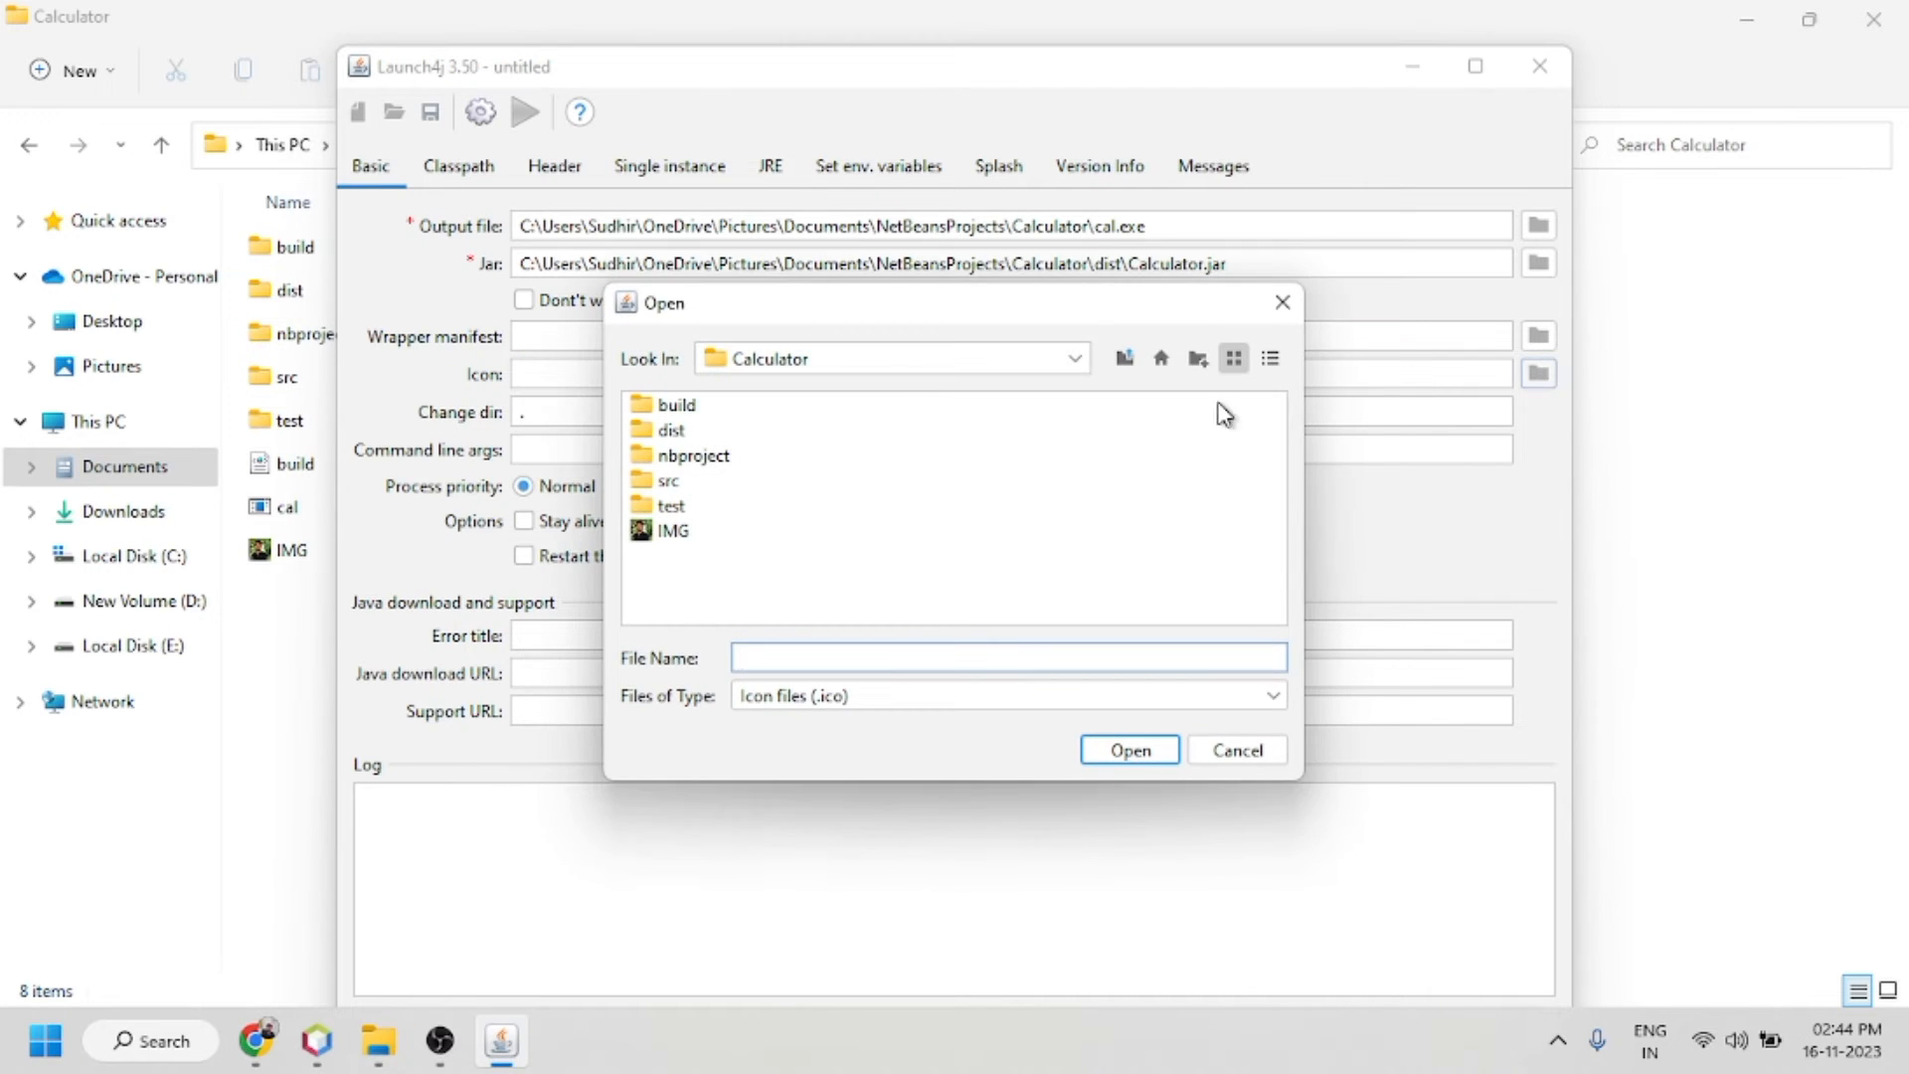
click(664, 534)
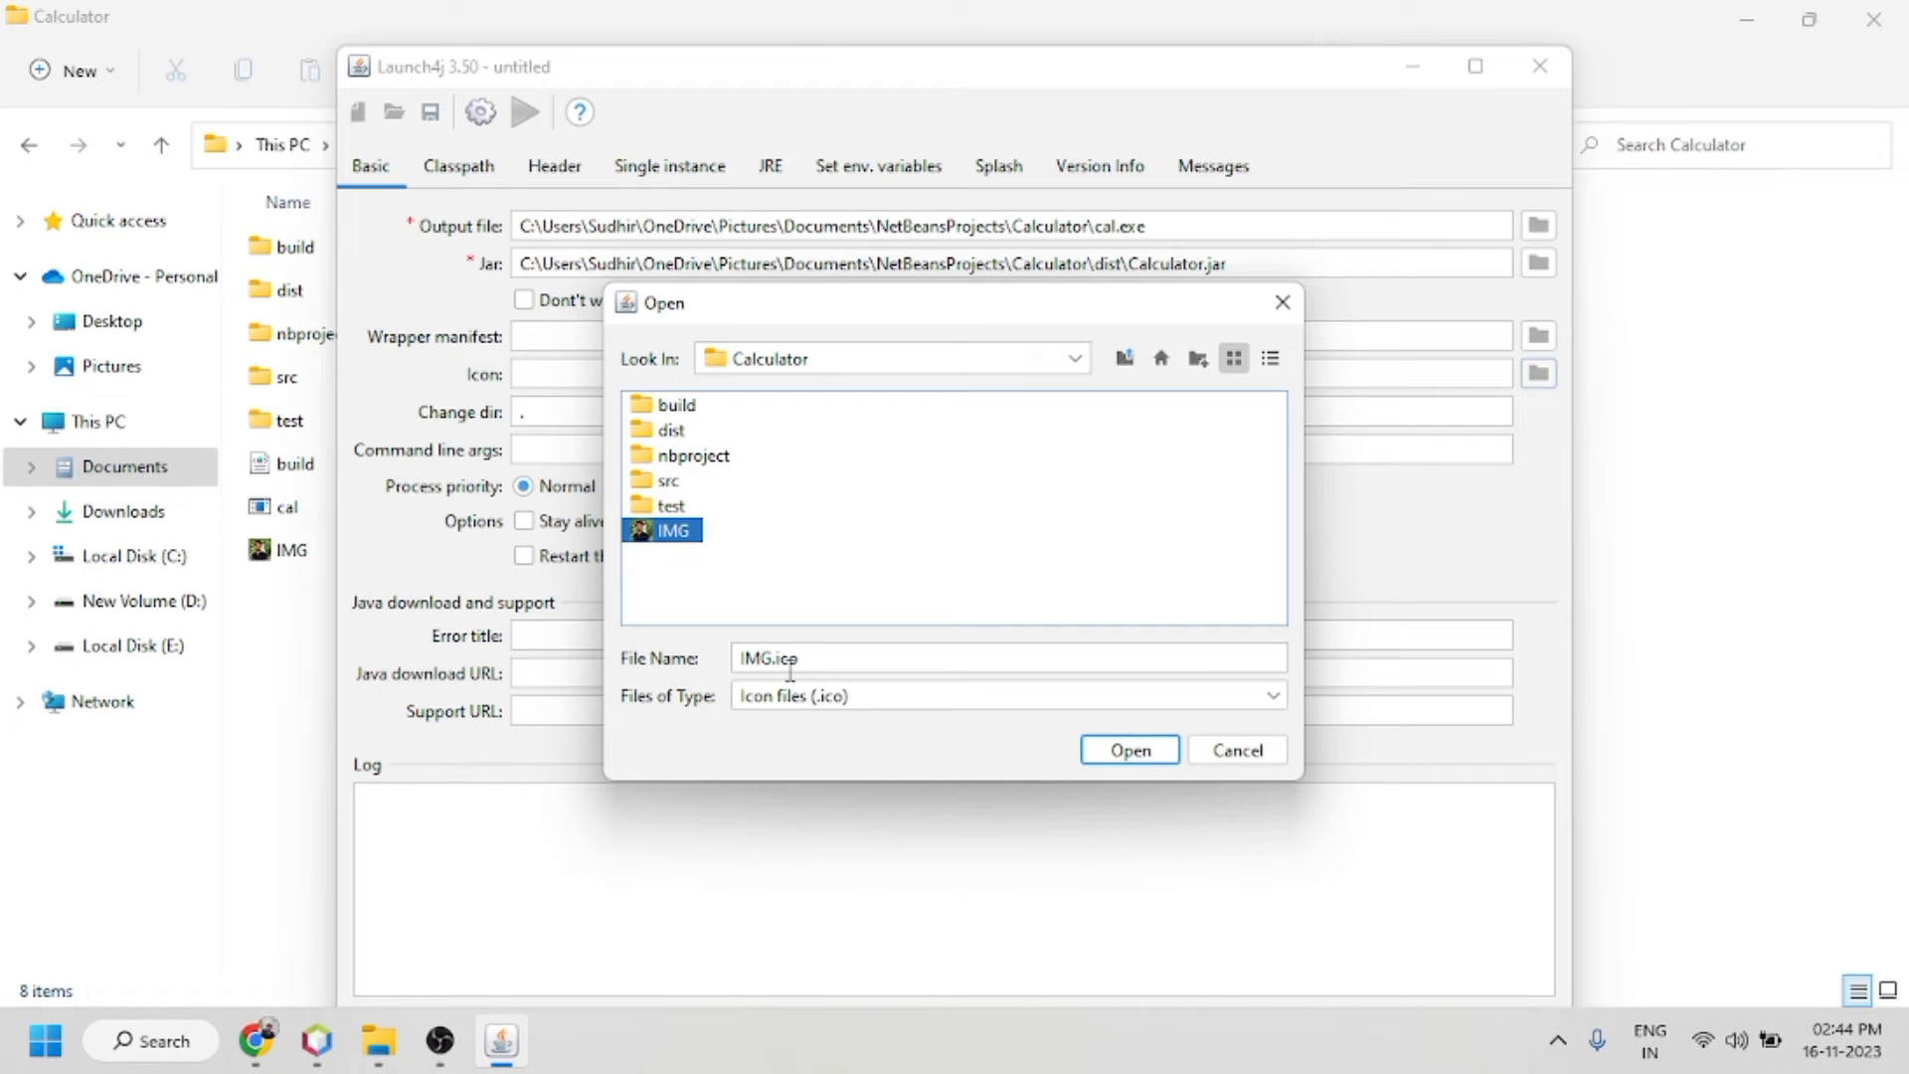
Step: Switch to Chrome, search the web for "convert jpg to icon", and return to Launch4j
click(256, 1040)
click(407, 28)
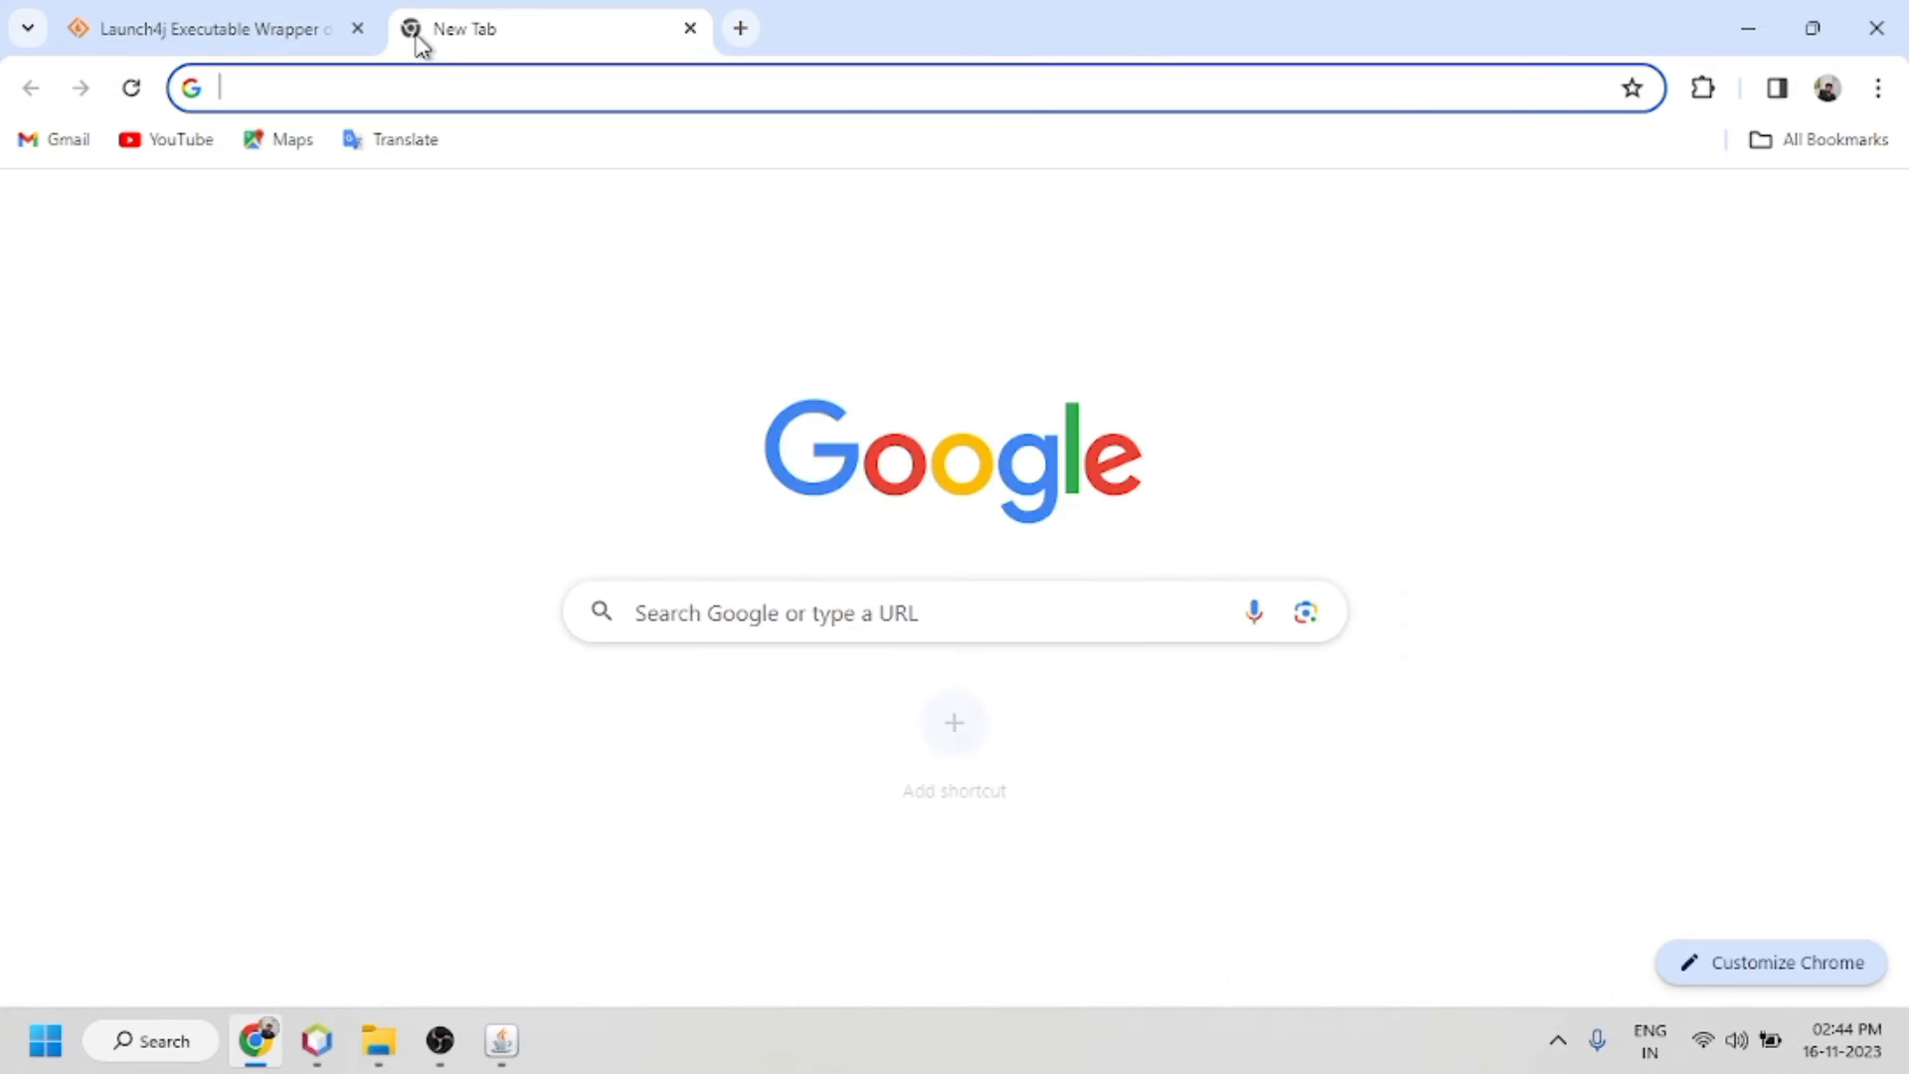
text(convert jpg to icon)
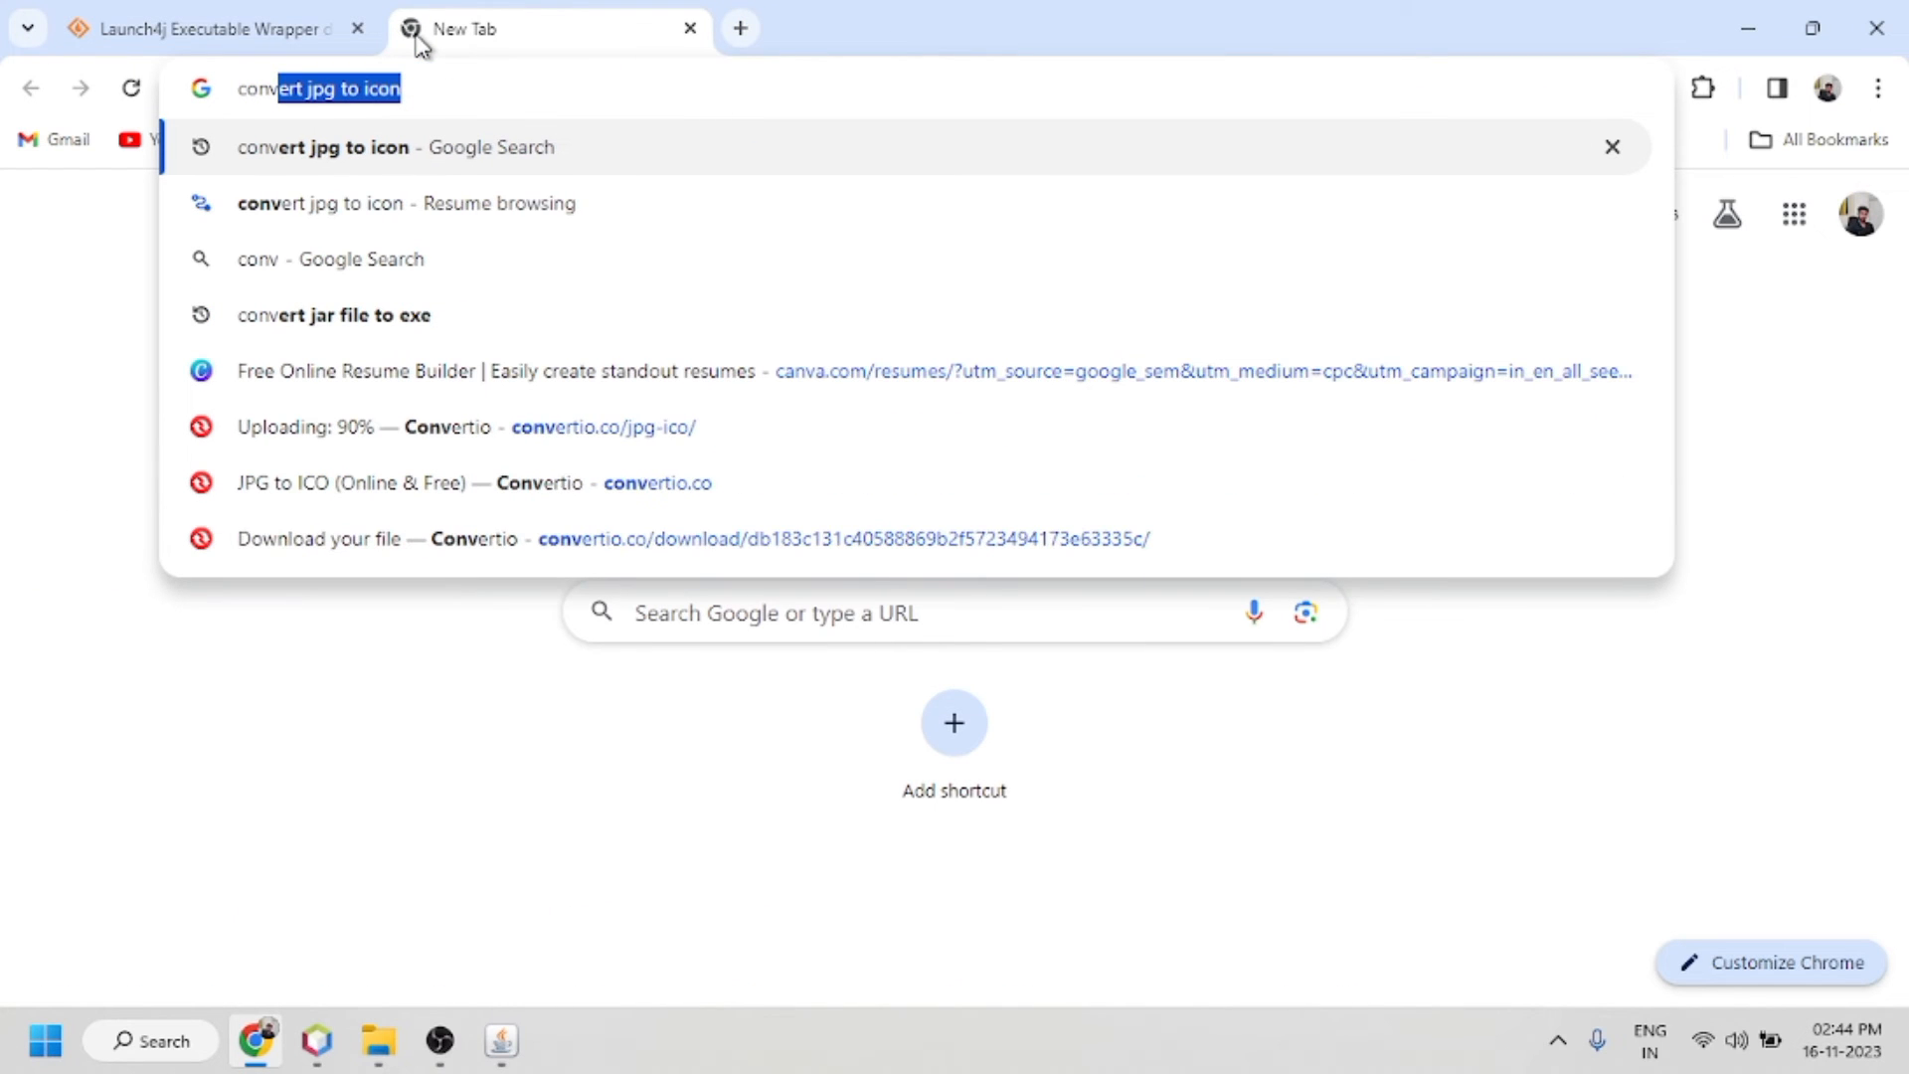
key(Return)
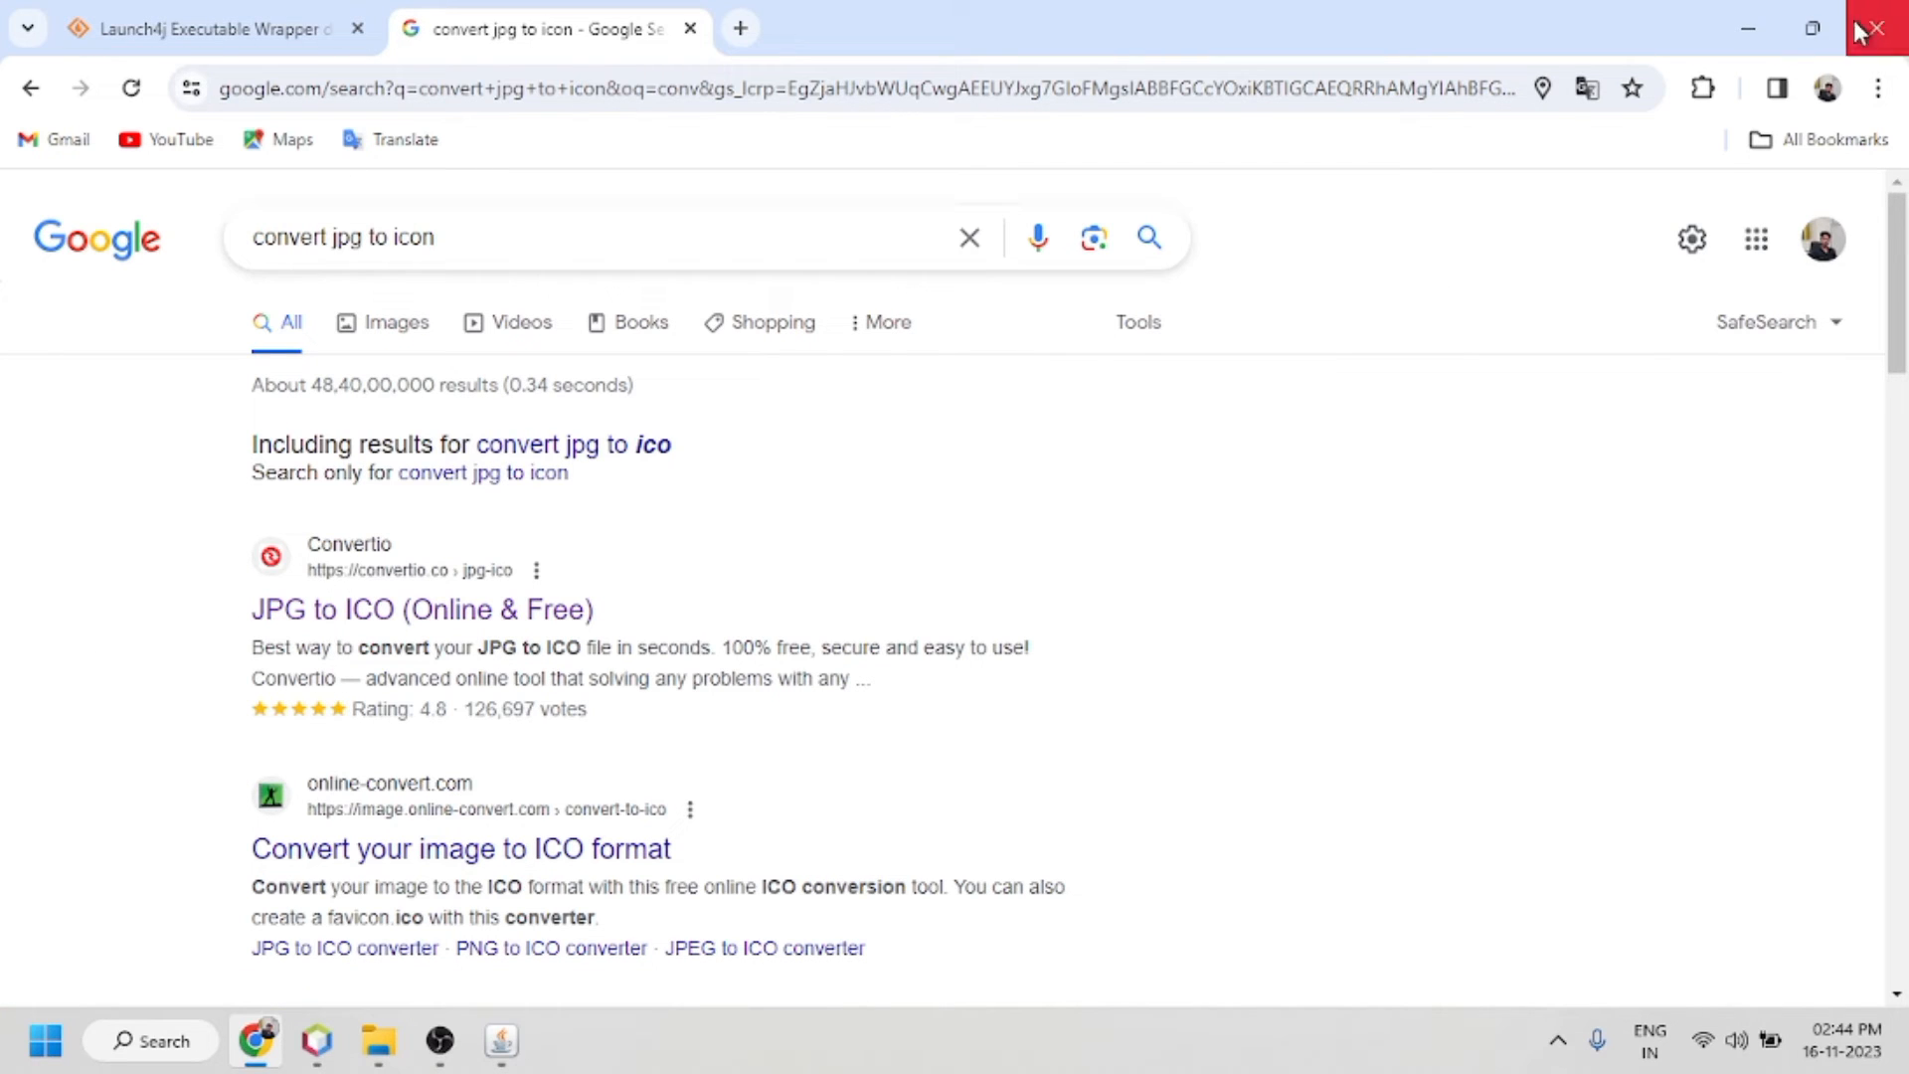
click(1755, 22)
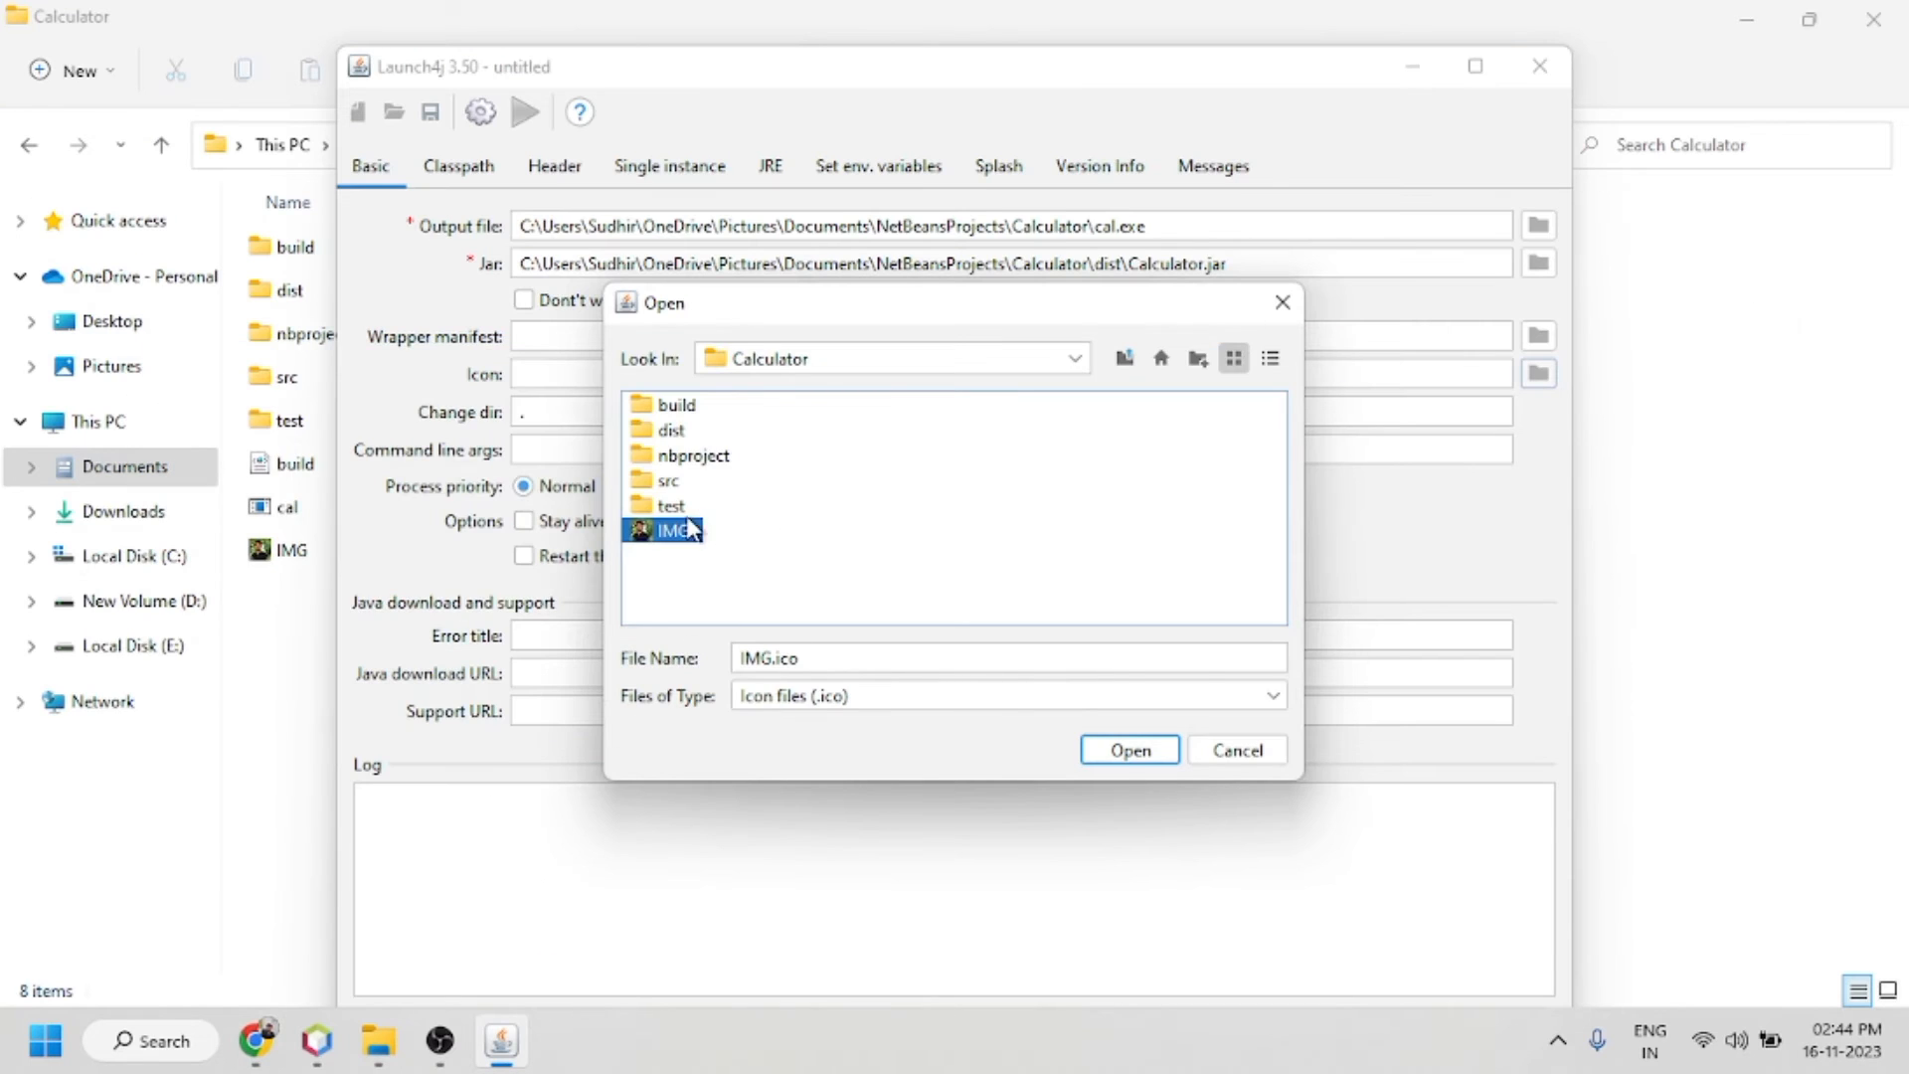
Step: Confirm IMG.ico as the icon and enable staying alive after launching a GUI application
click(1126, 753)
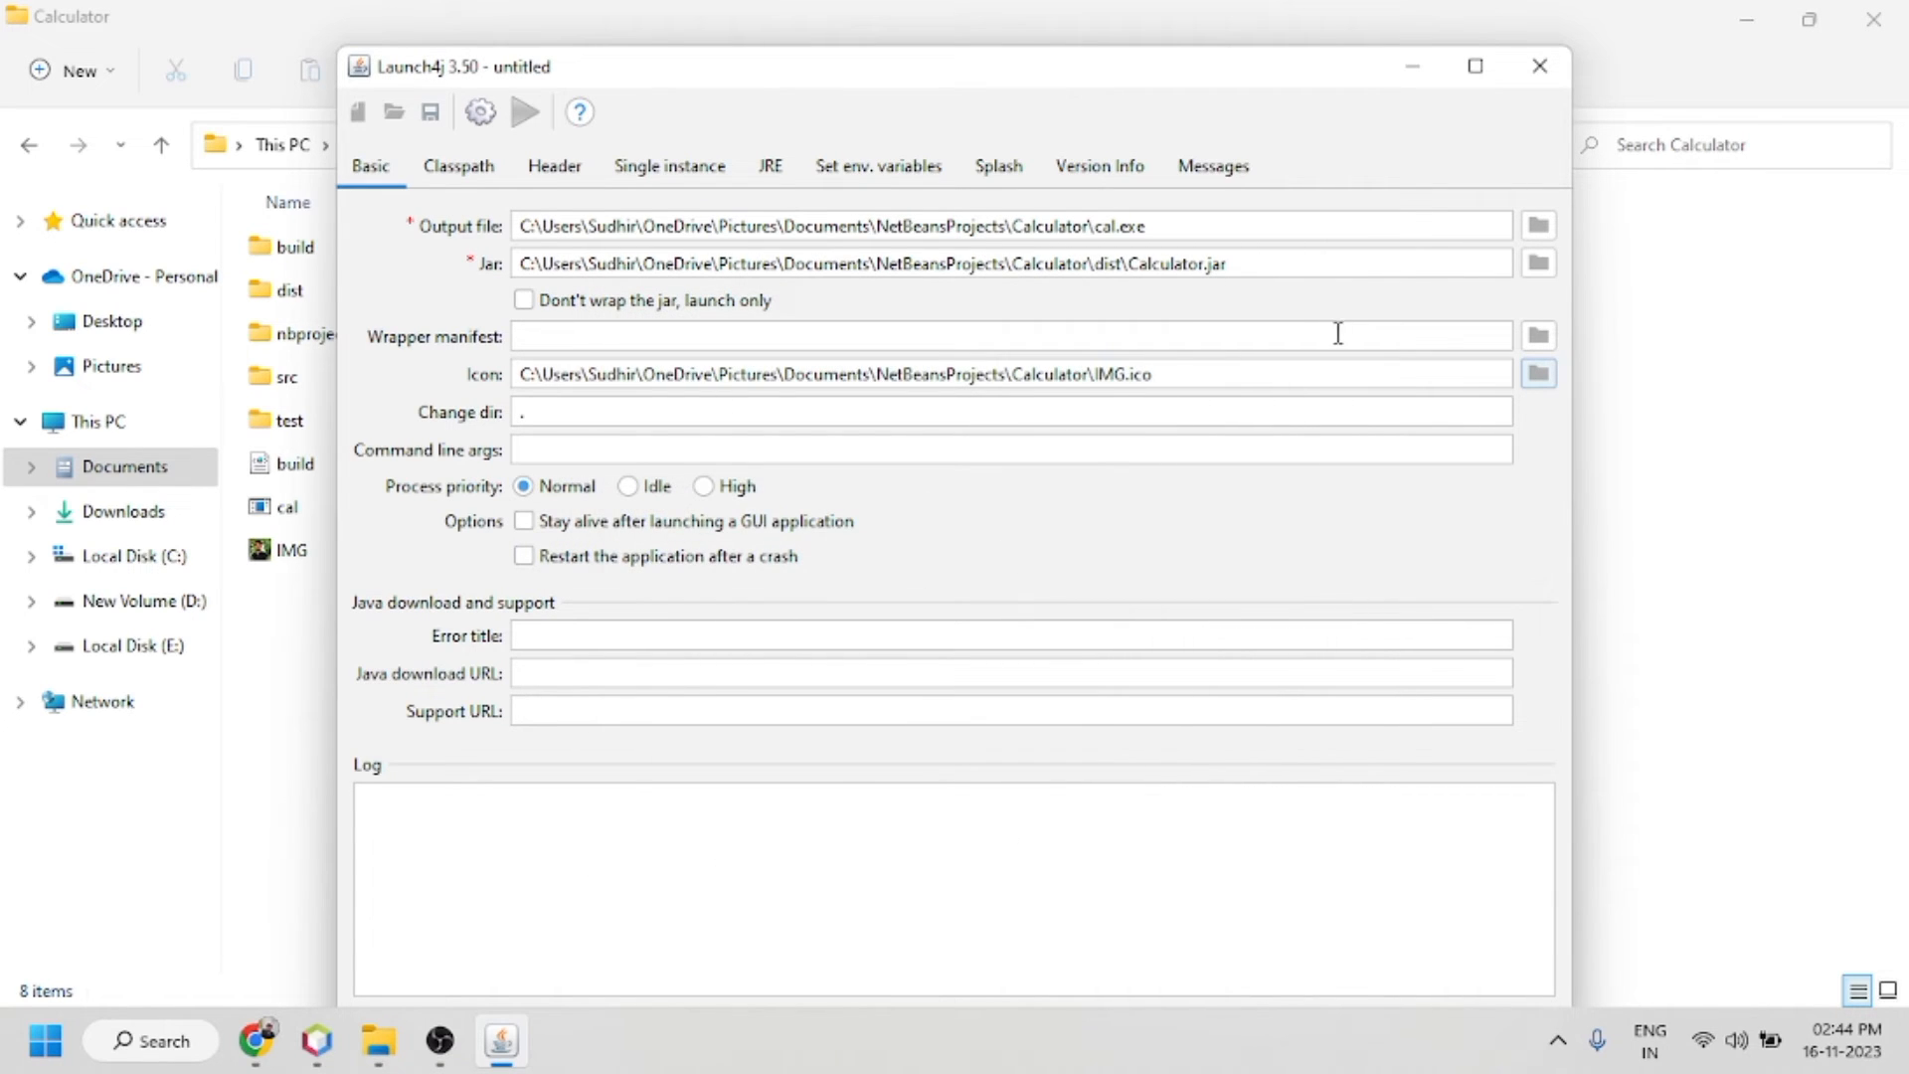
click(1139, 376)
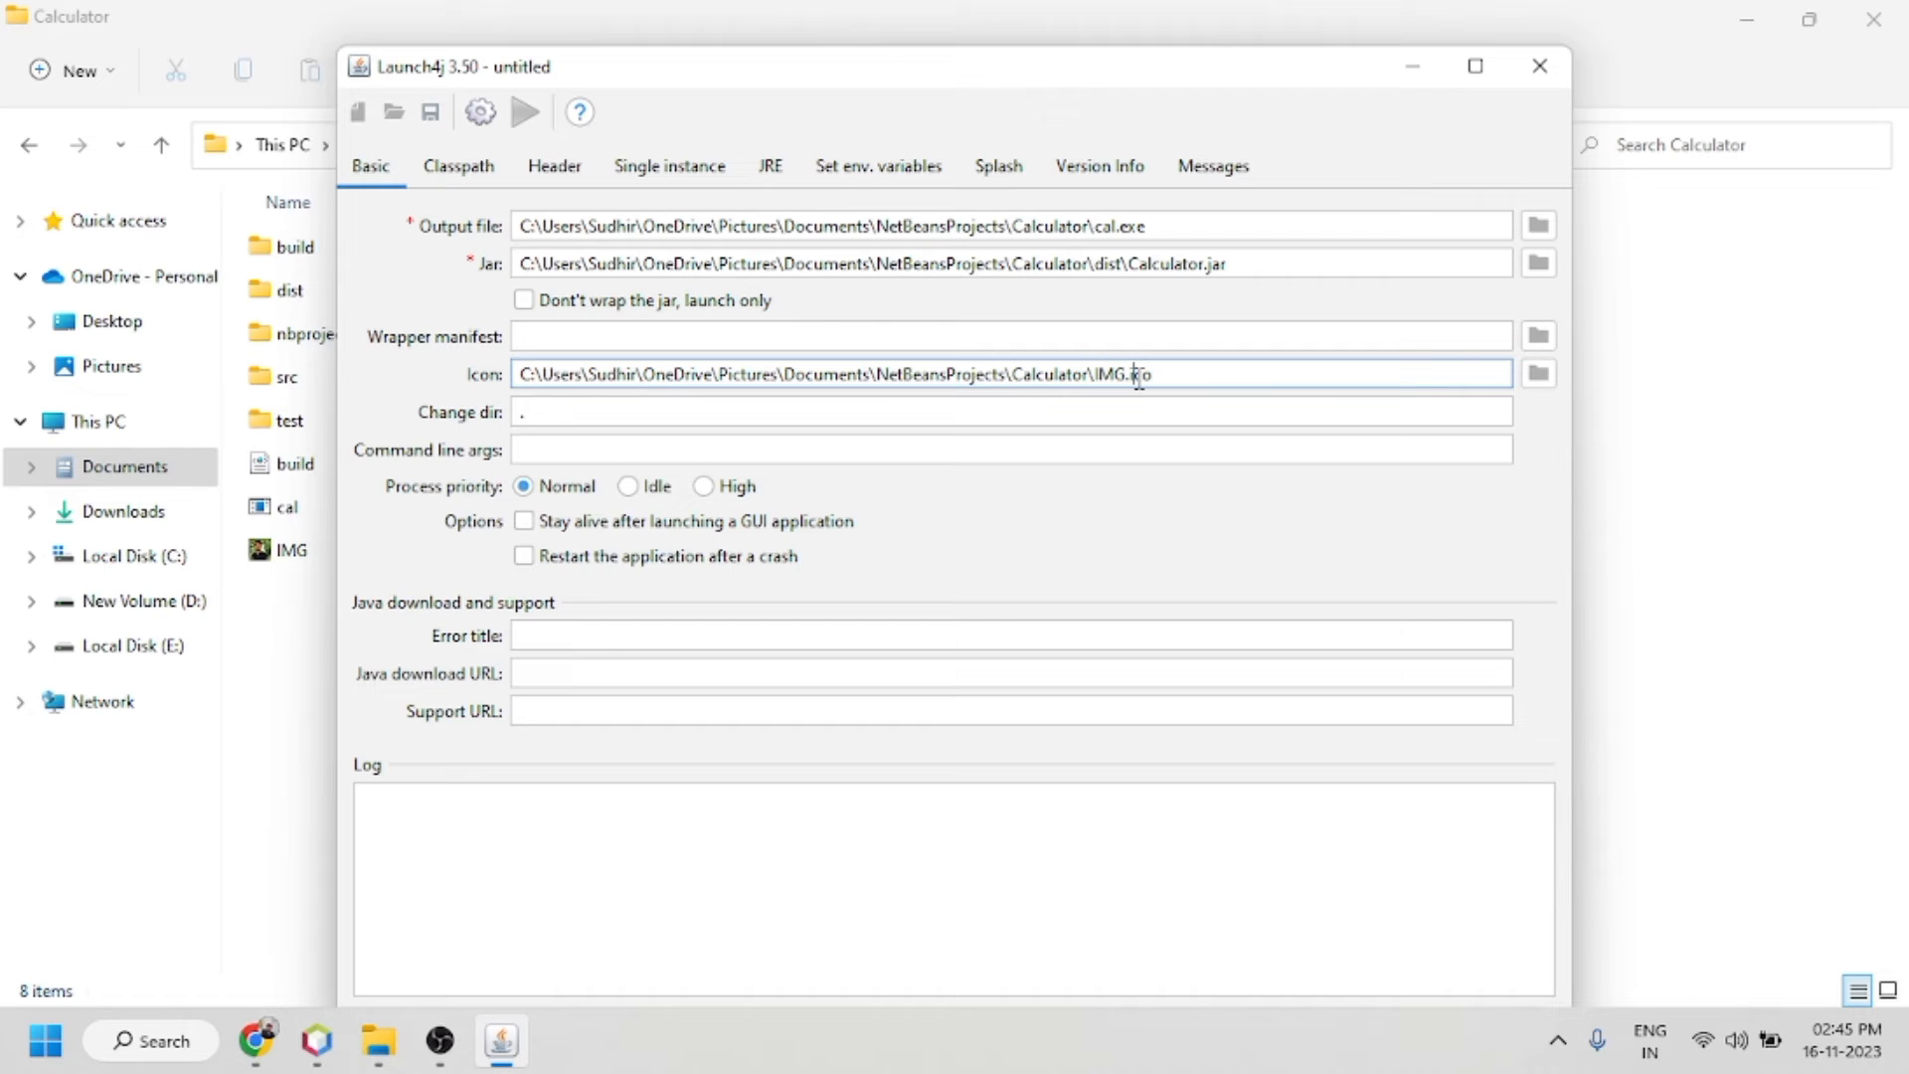
click(1073, 520)
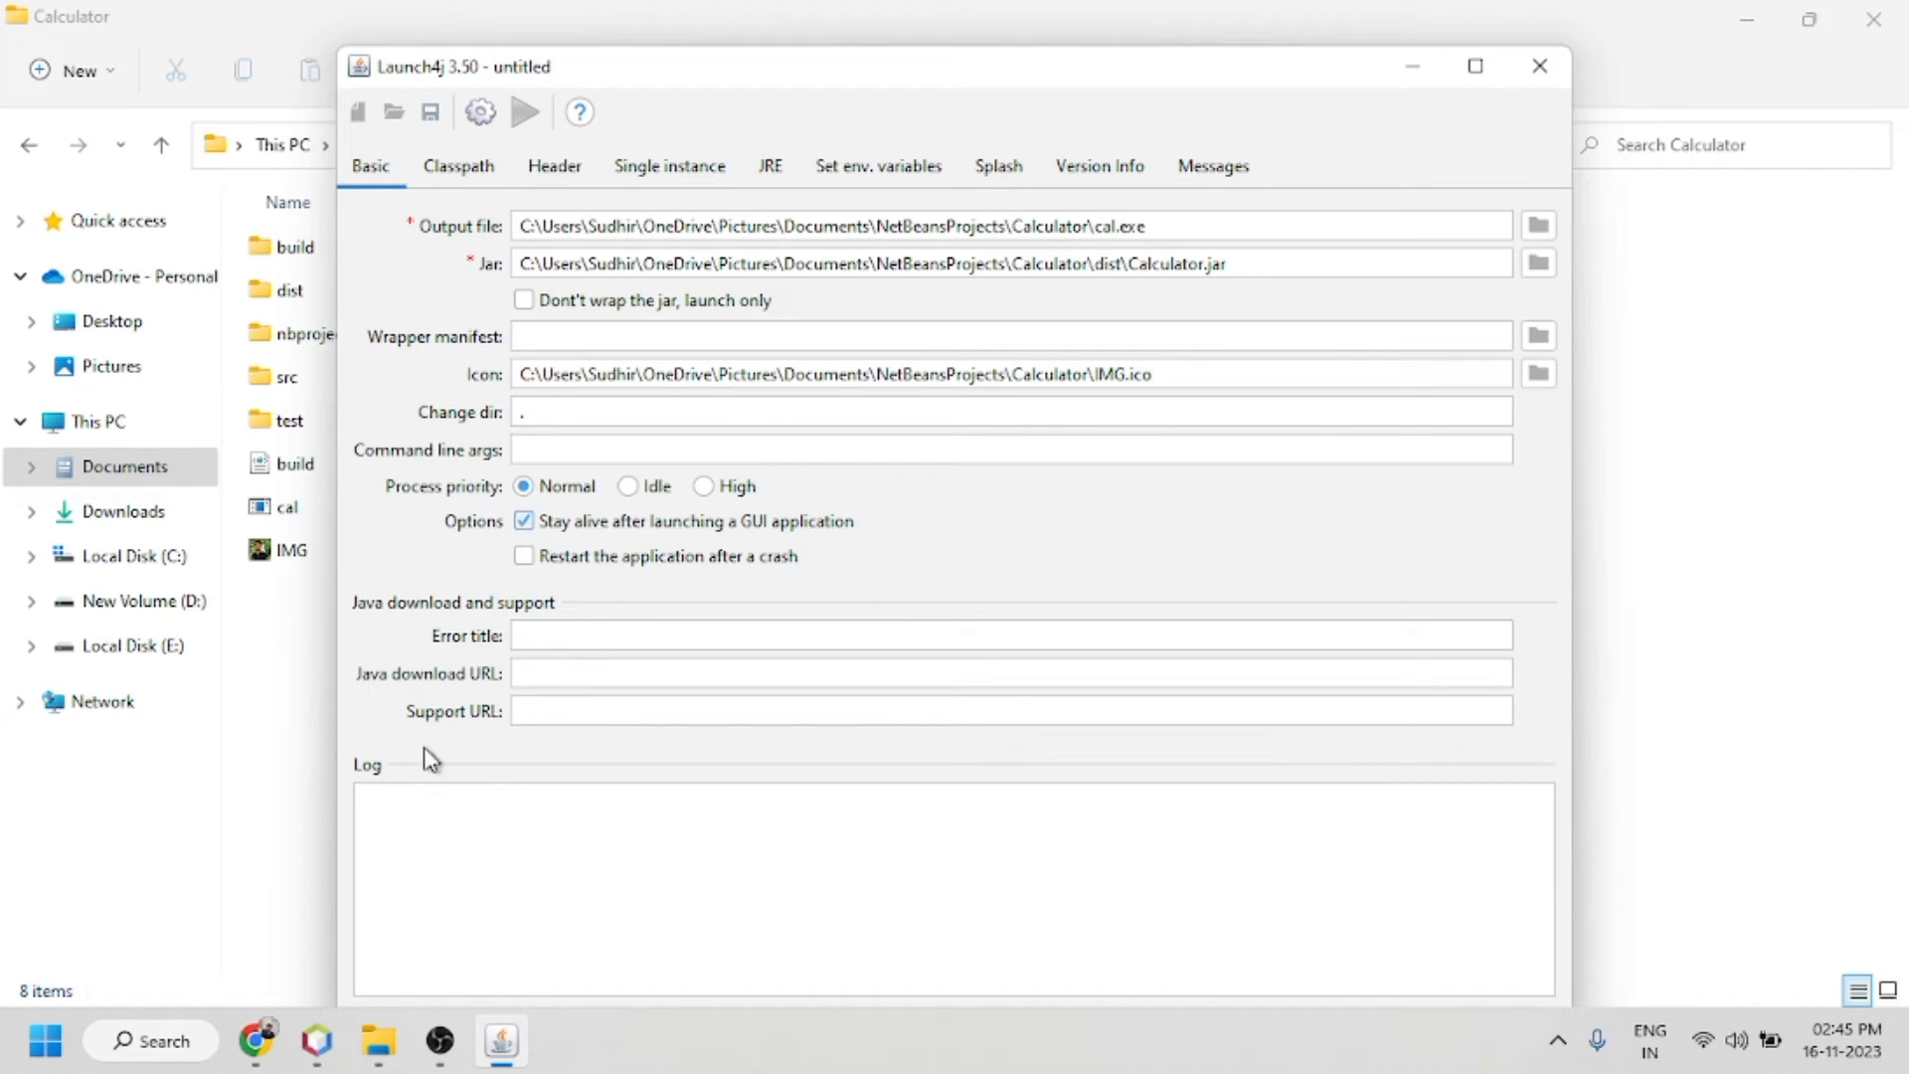
click(528, 670)
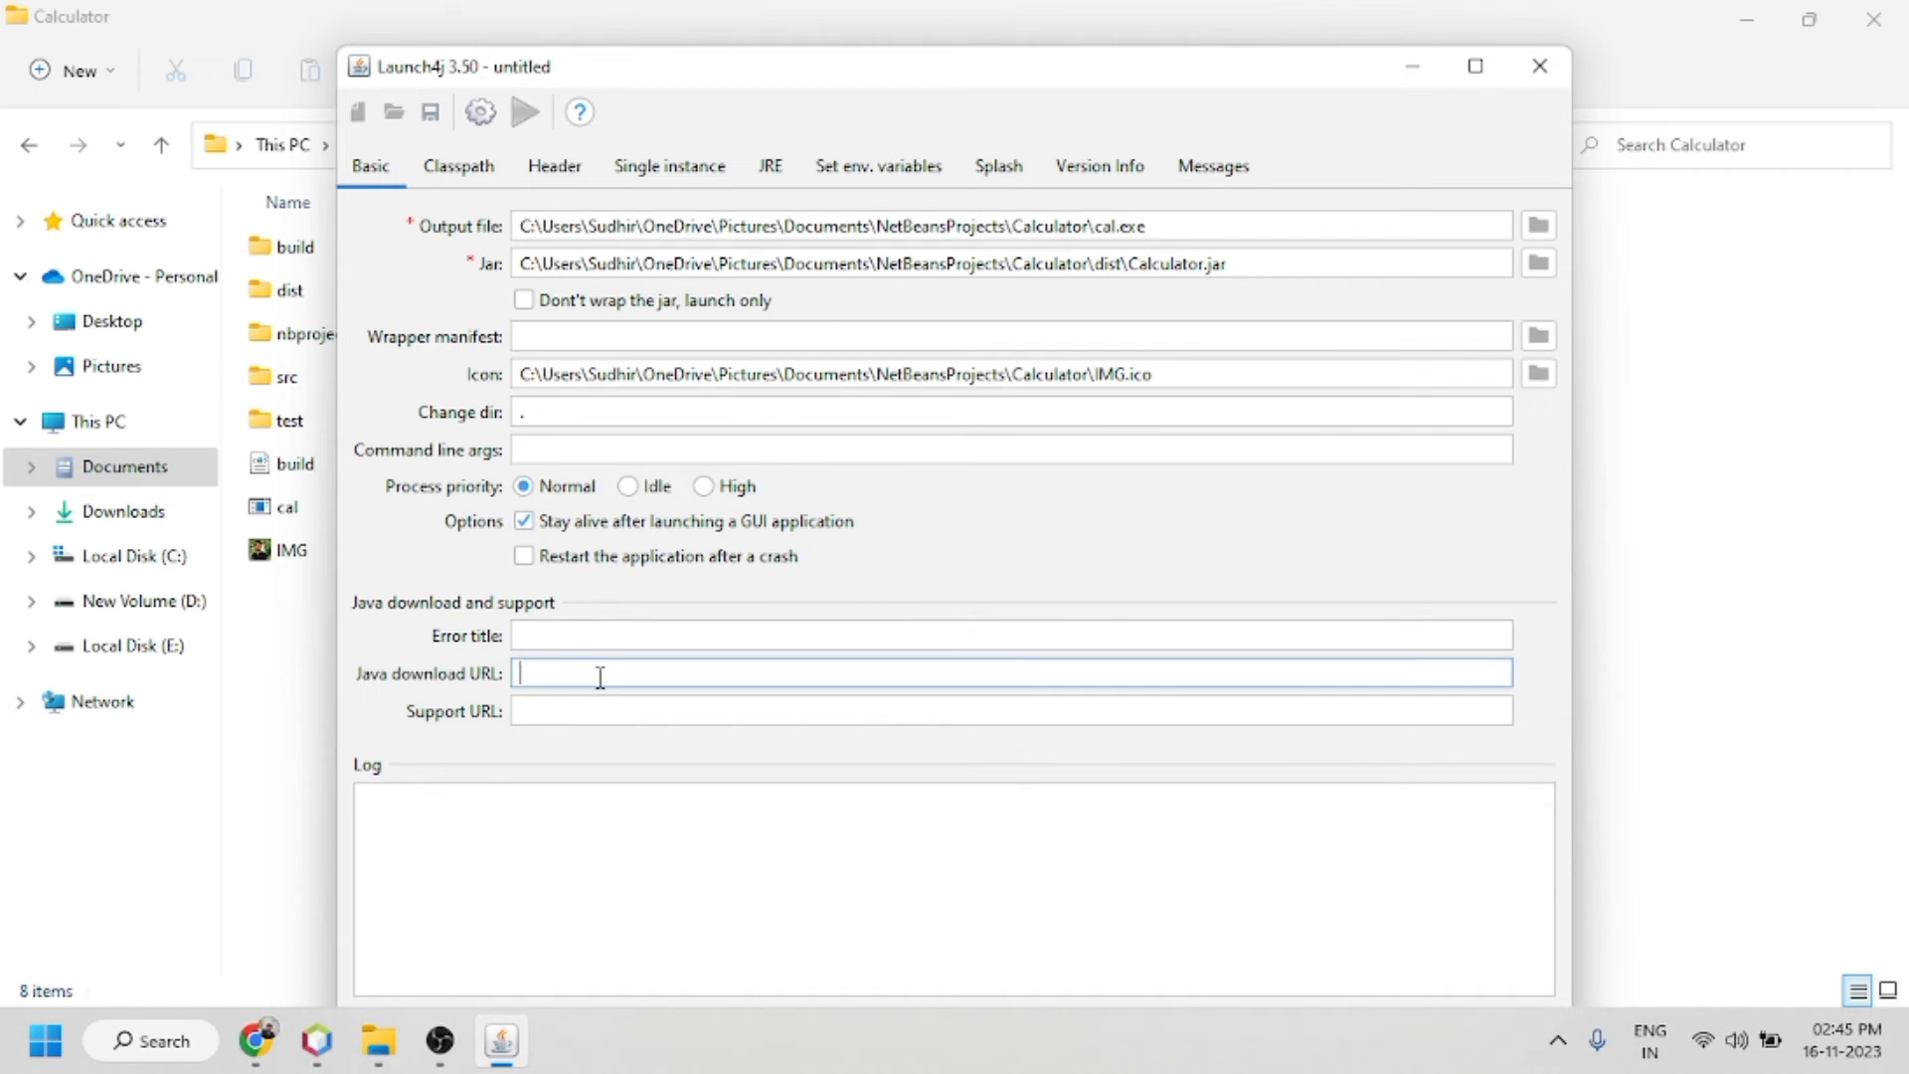
click(555, 637)
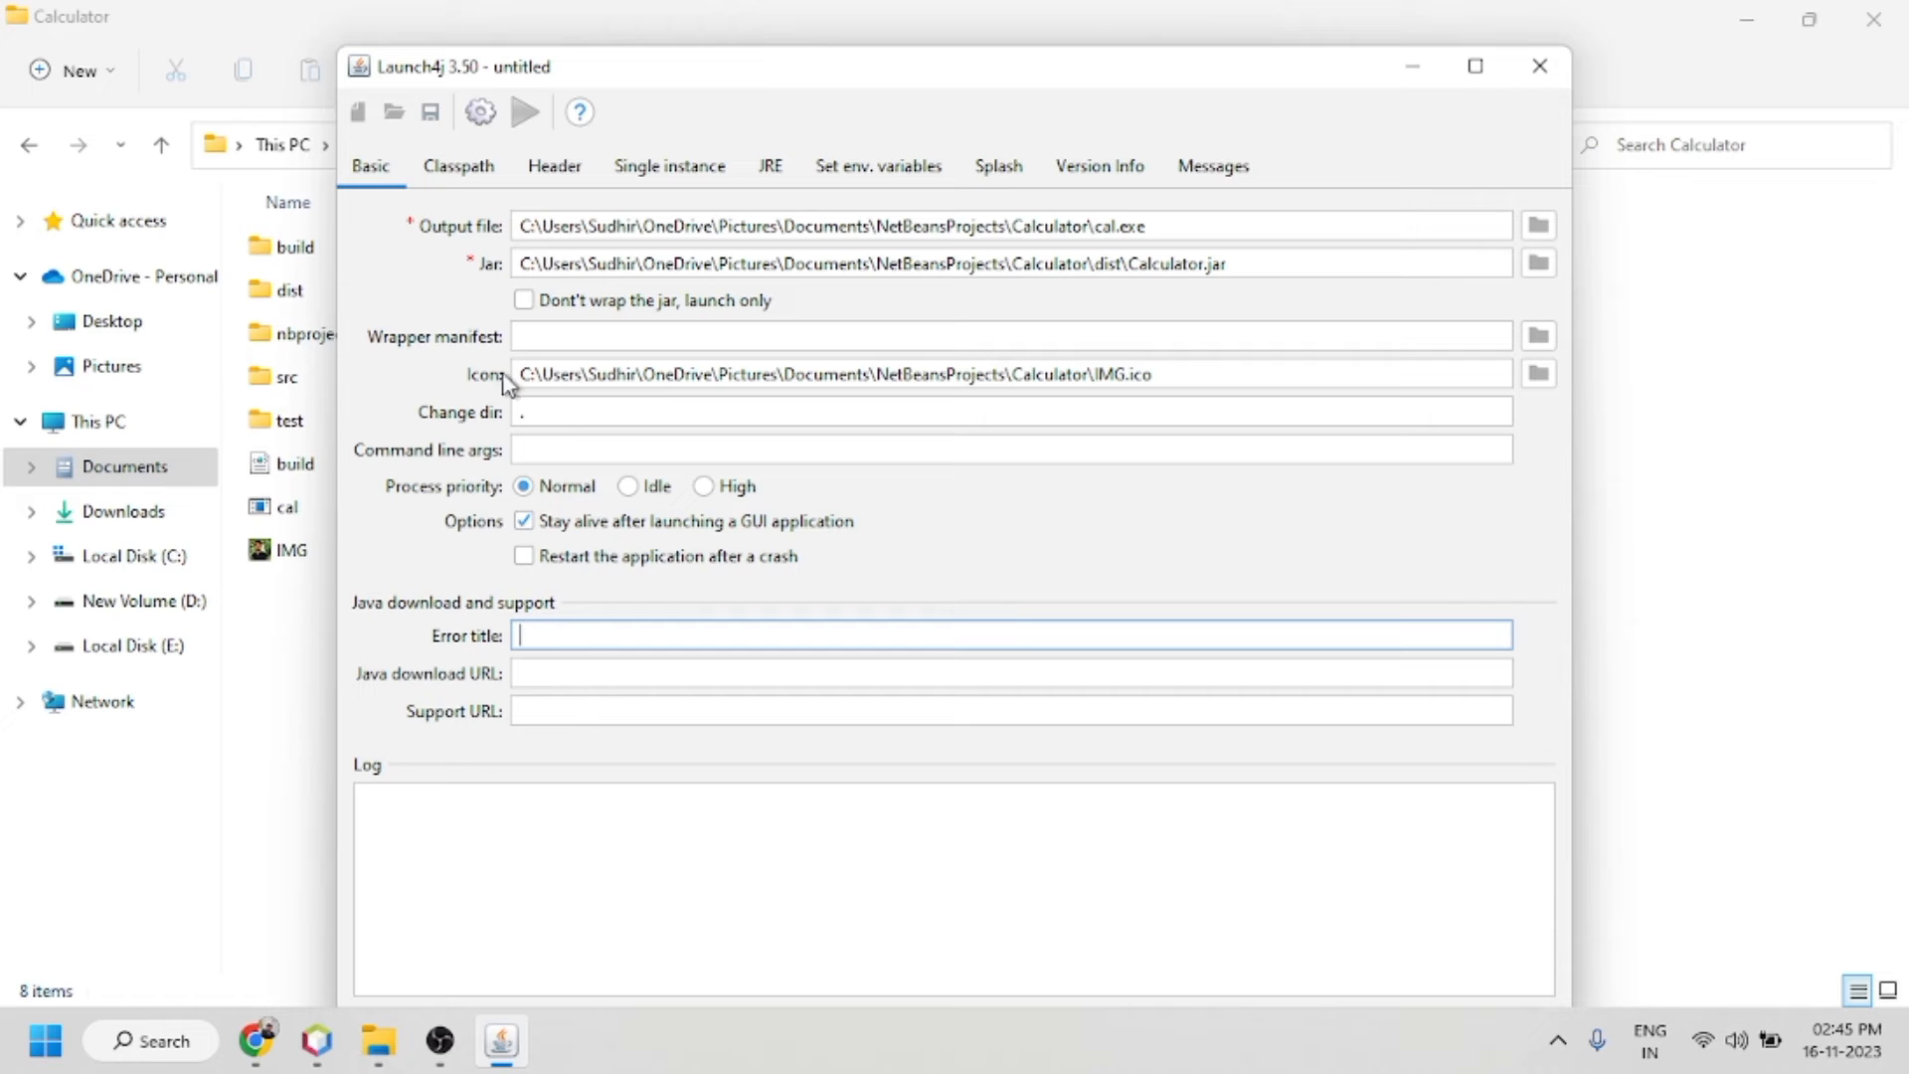
Step: Set the minimum JRE version to 1.0.4 and make the JDK required
click(768, 171)
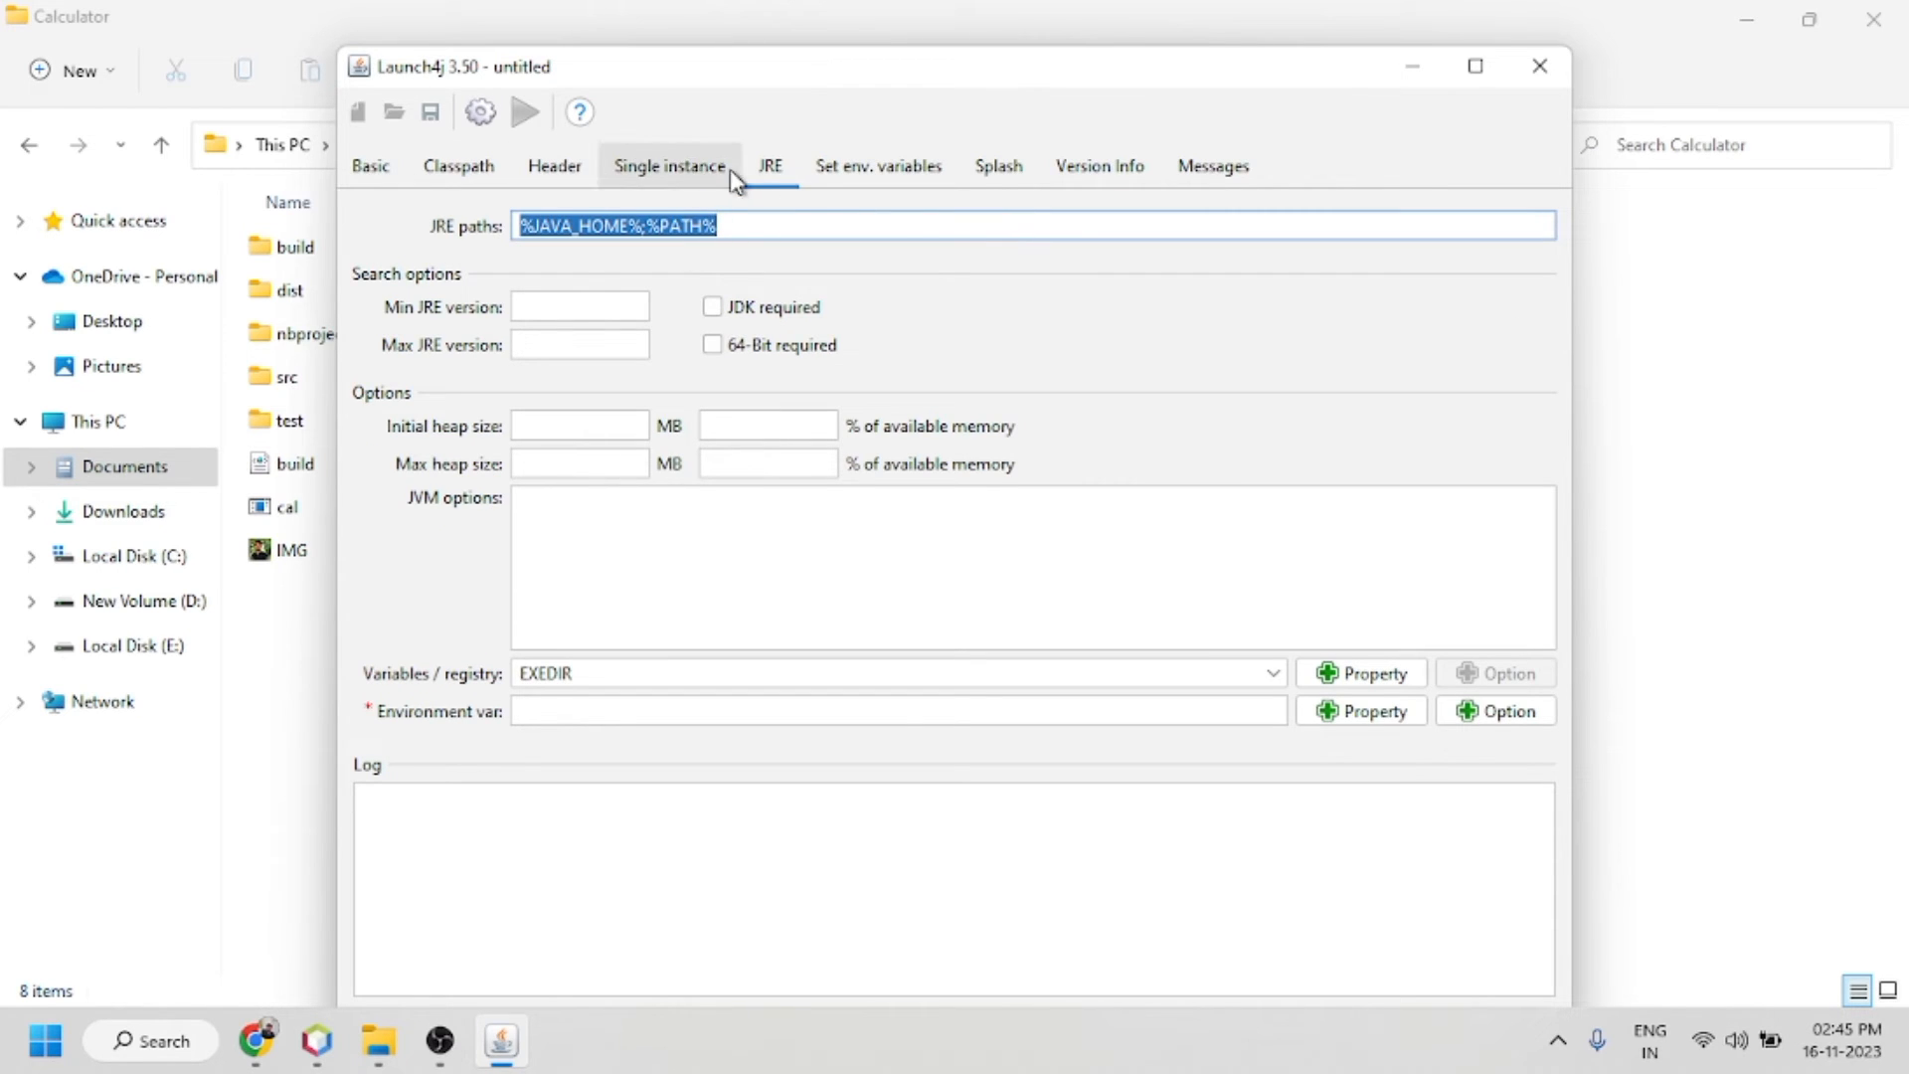
click(555, 311)
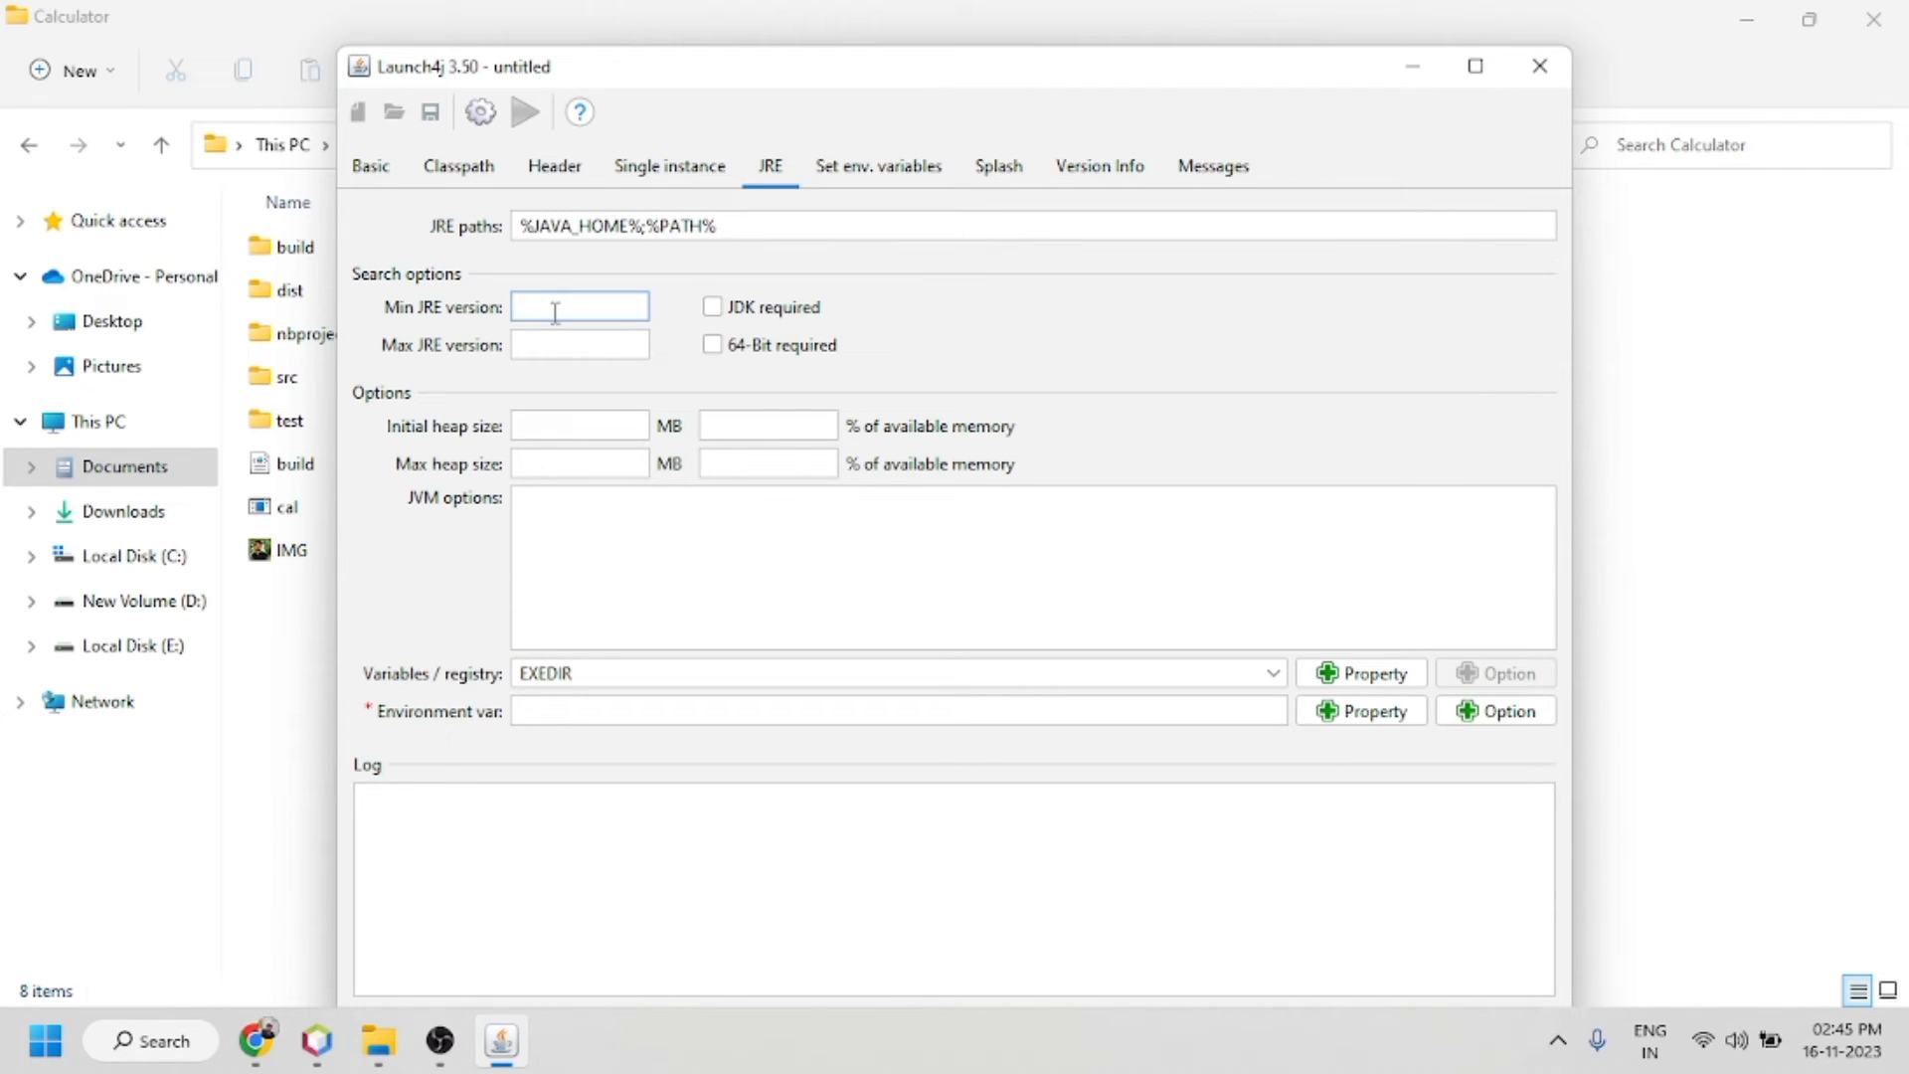
text(1.0.4)
click(712, 307)
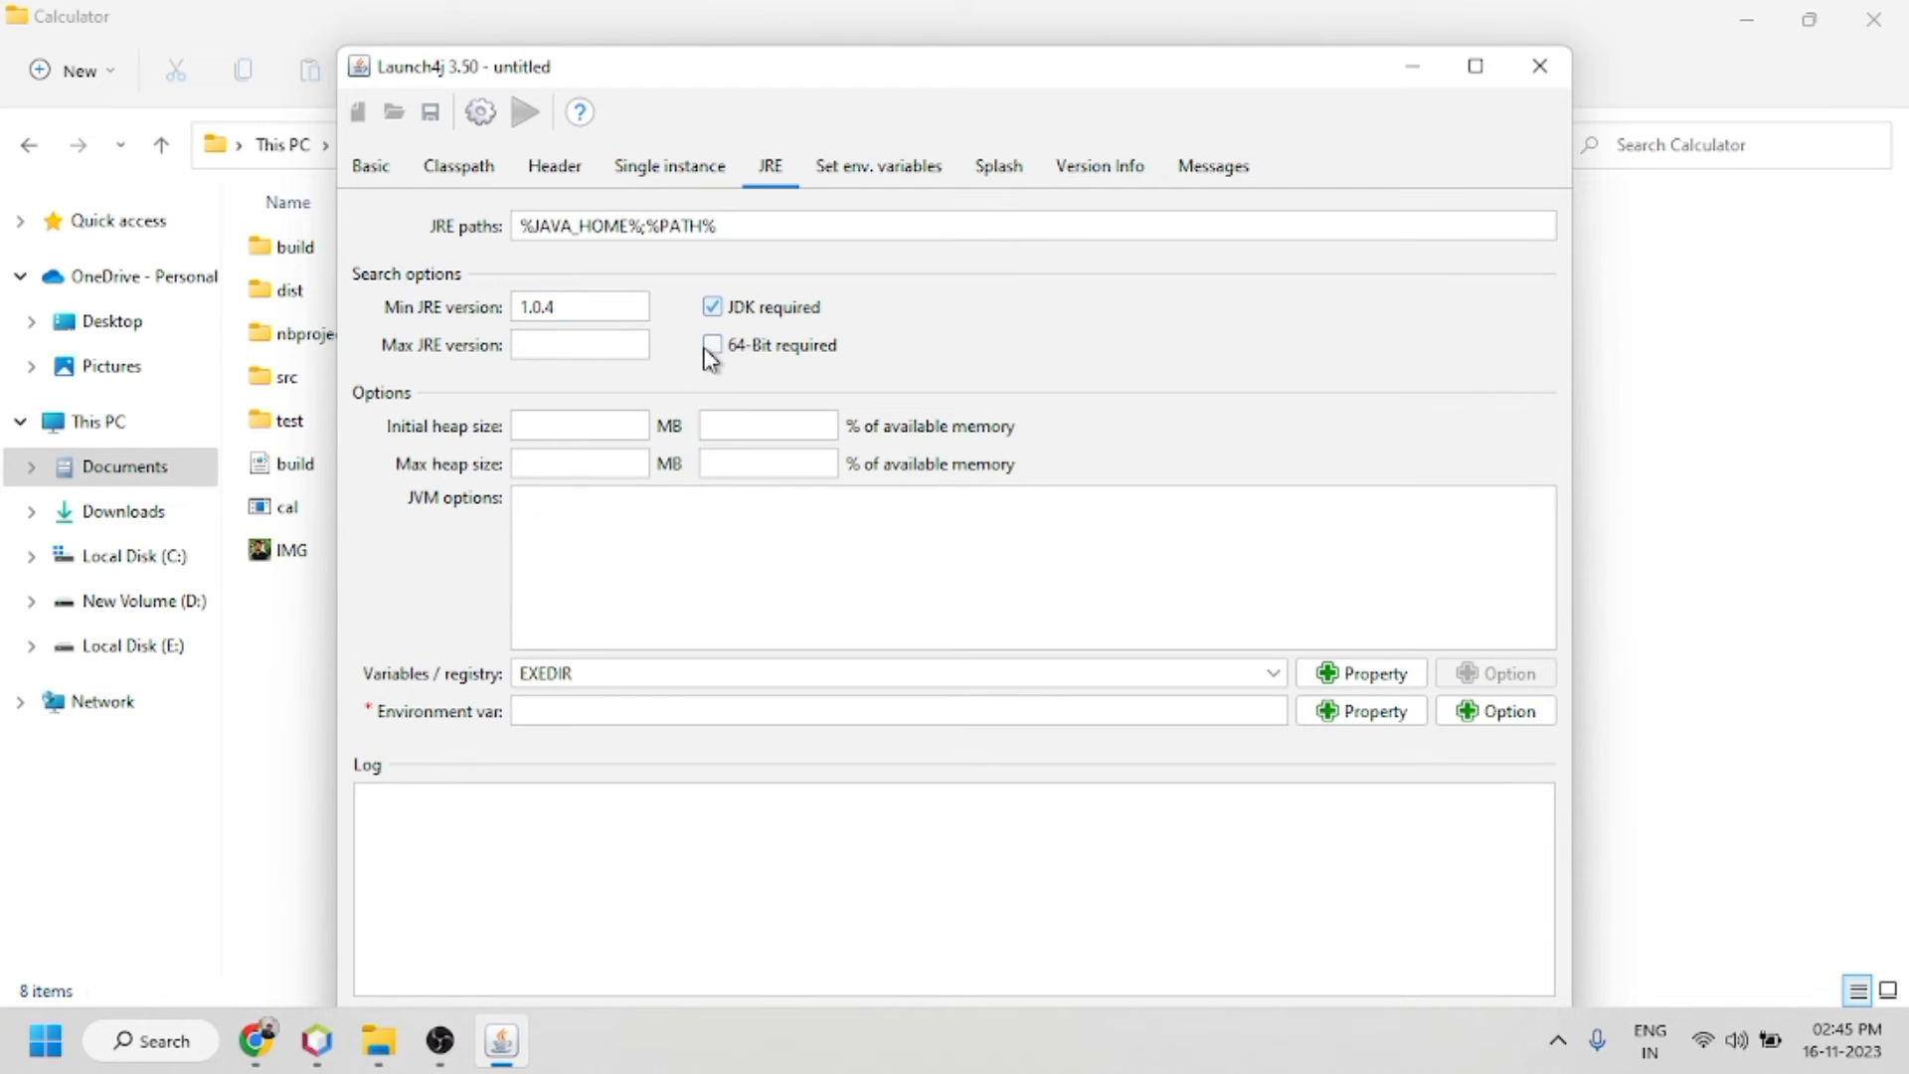
click(706, 350)
click(710, 347)
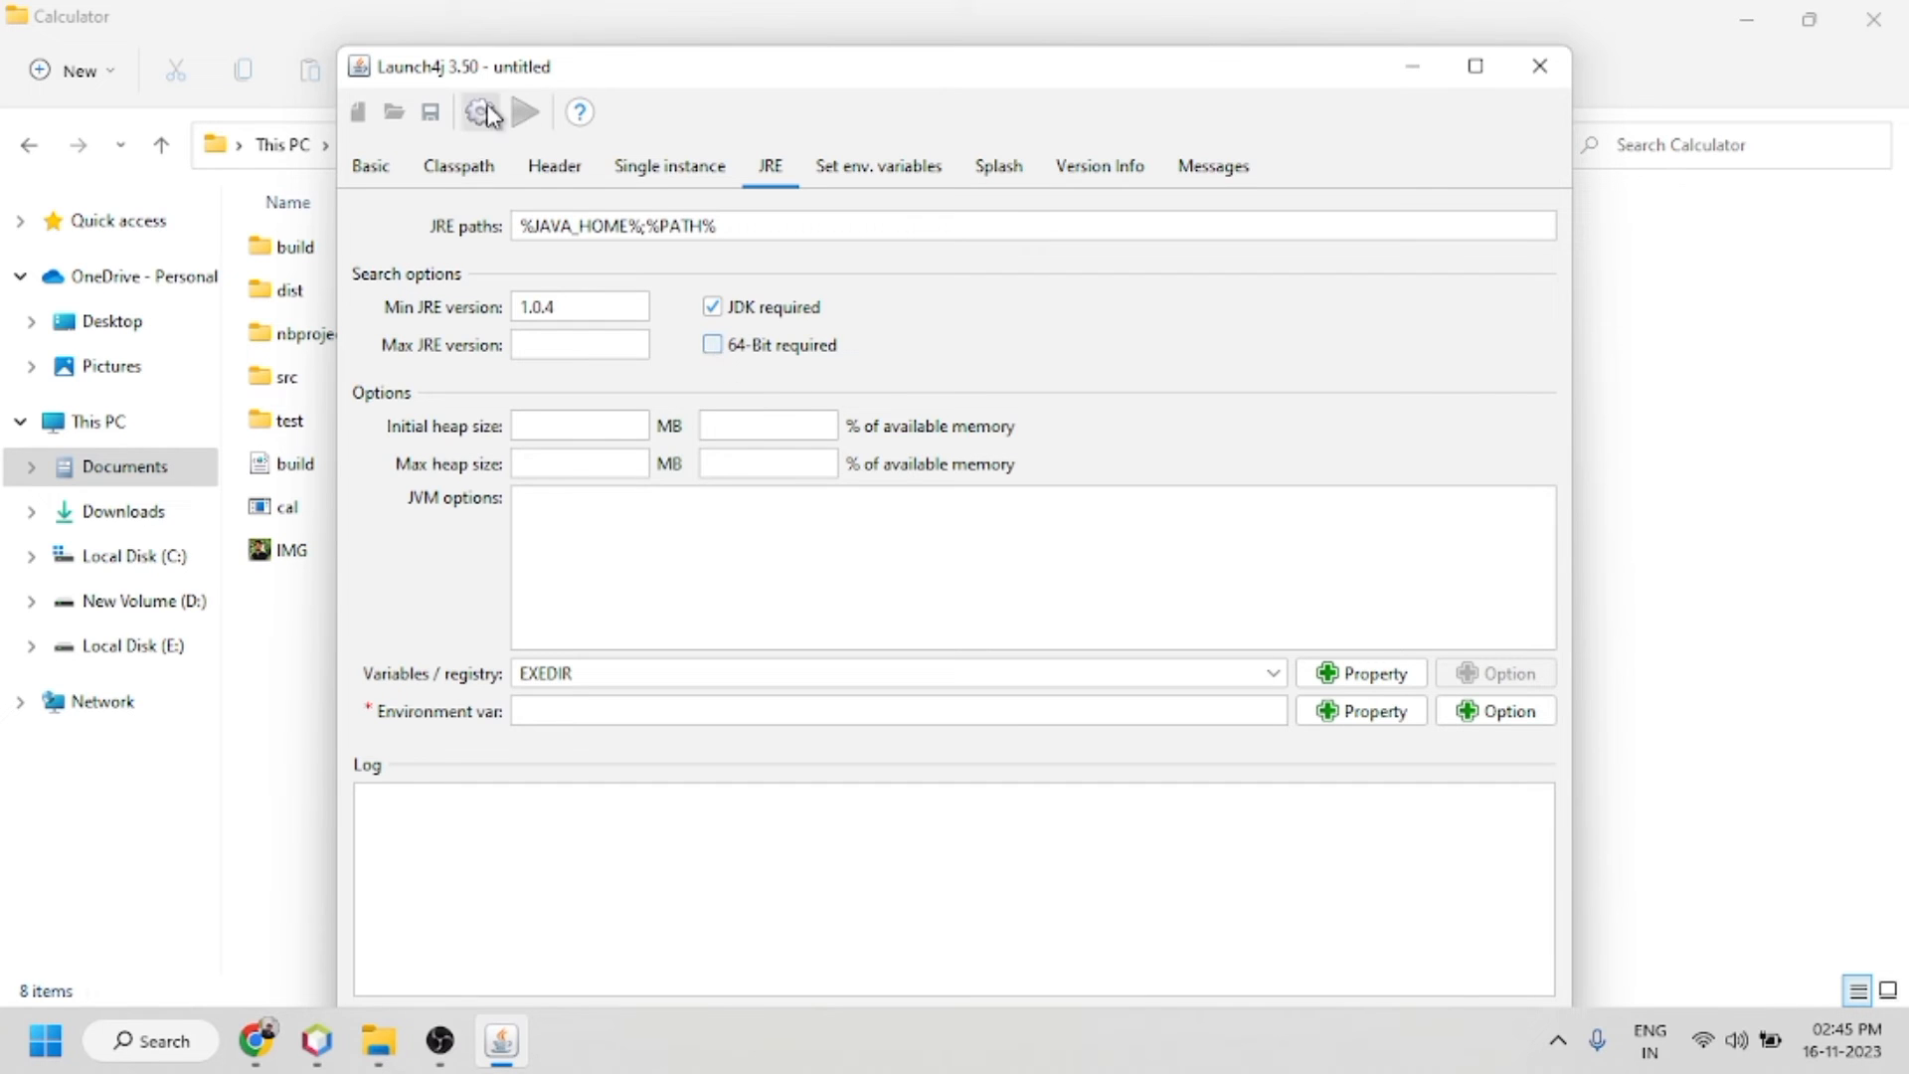
click(712, 348)
Step: Save the Launch4j configuration as cal in the Calculator project folder
click(384, 171)
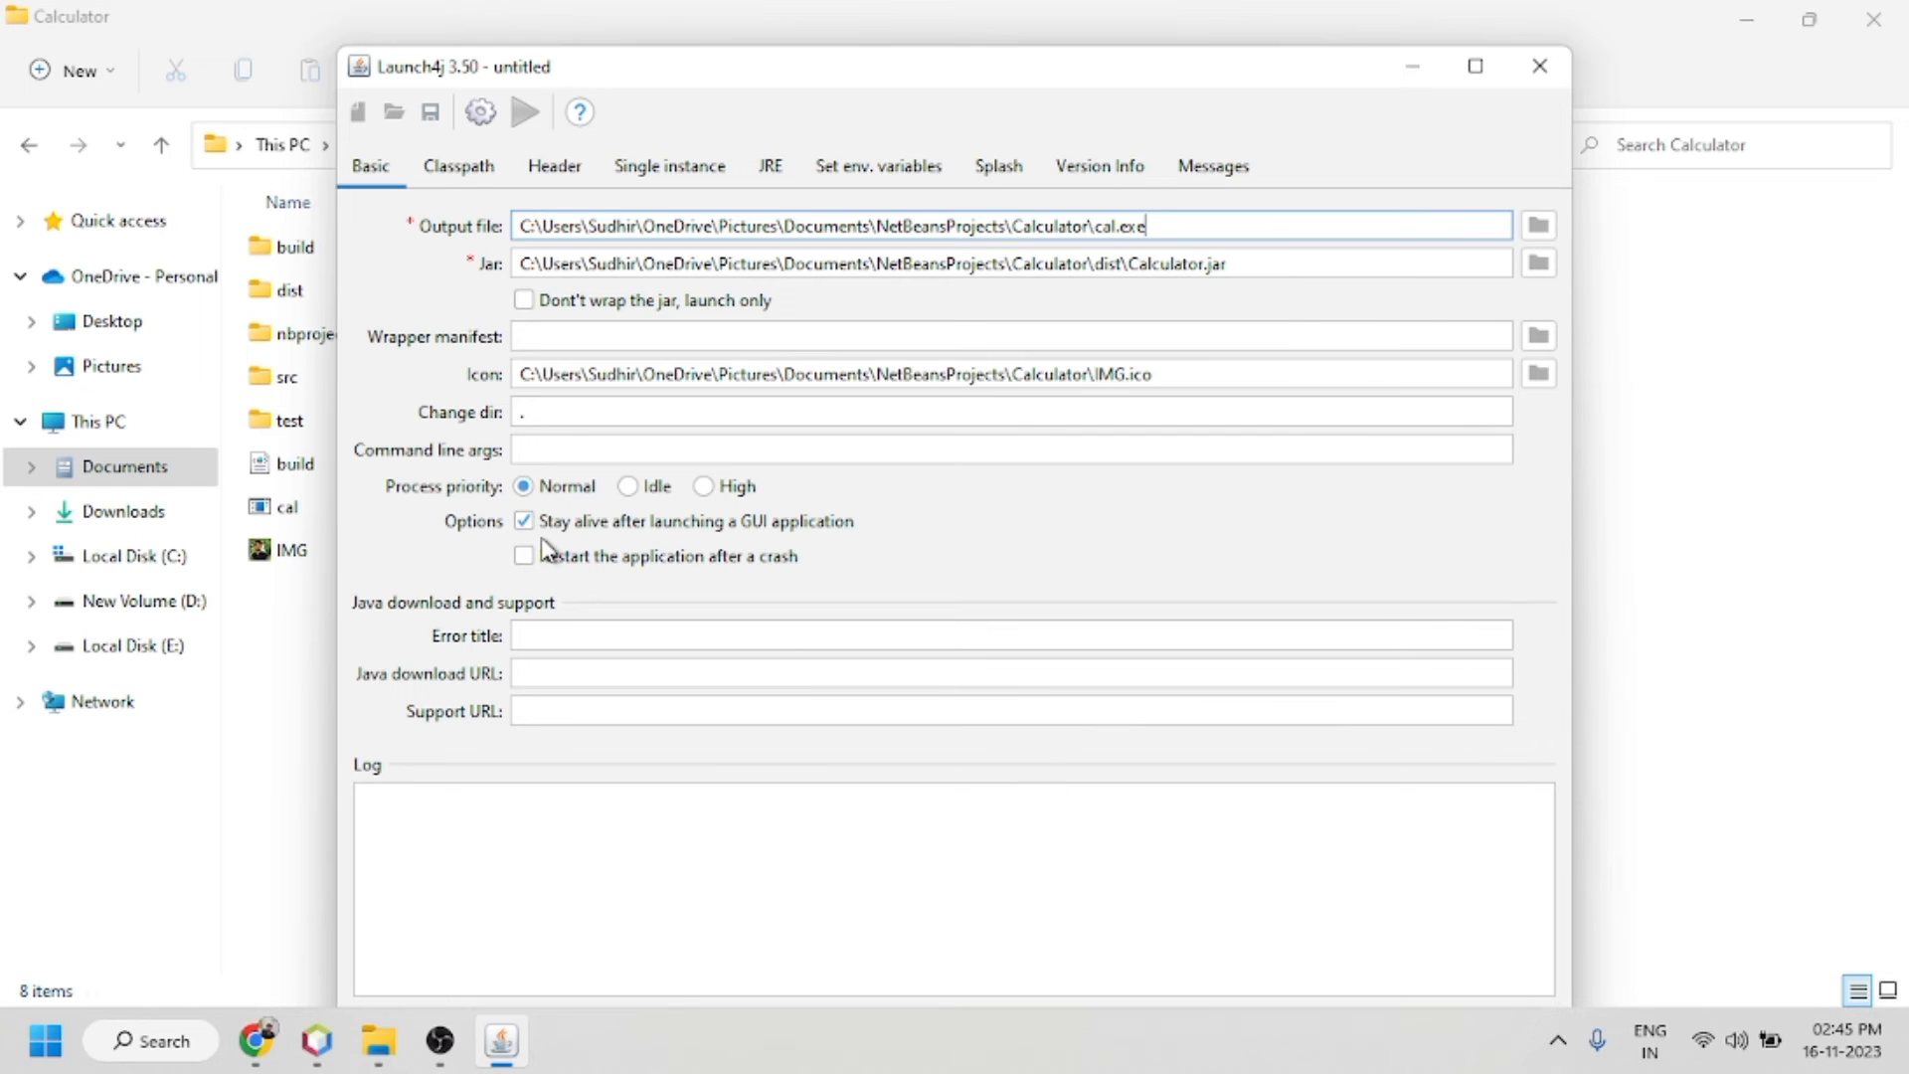
click(431, 113)
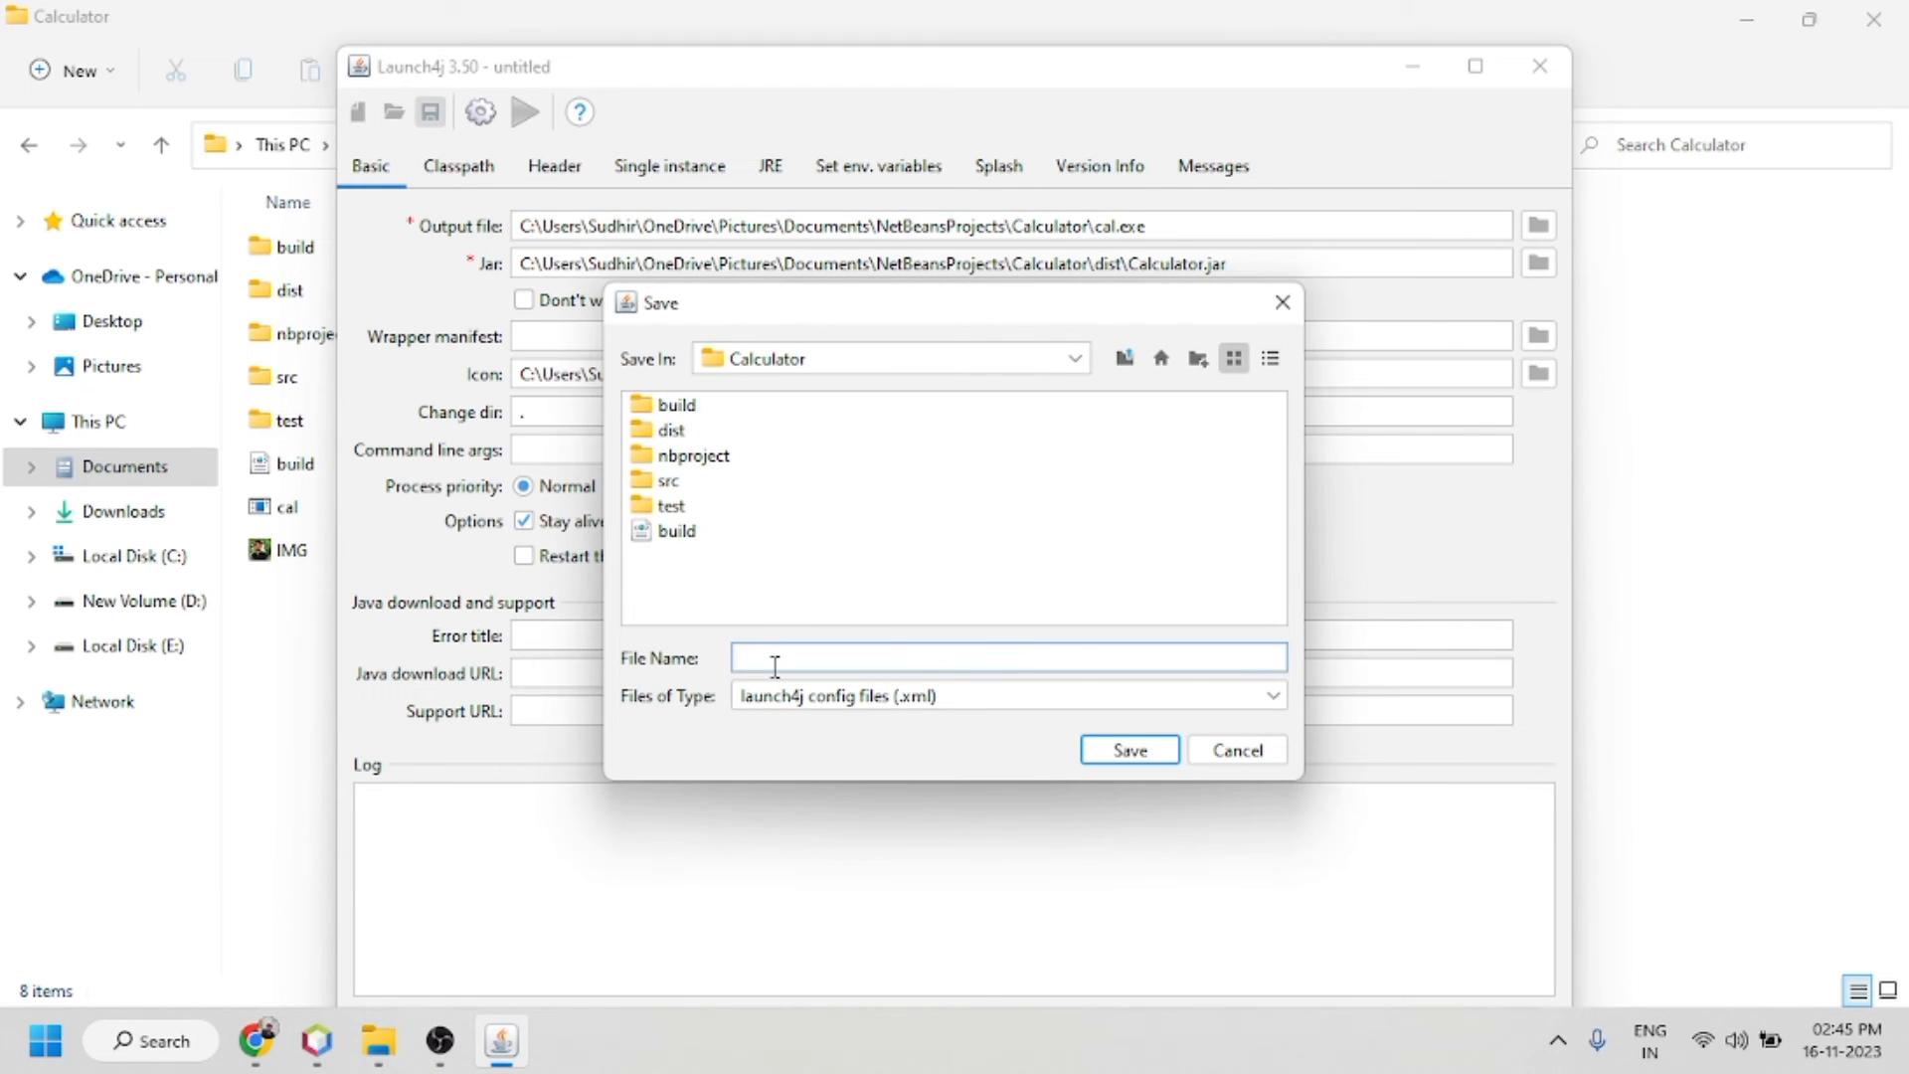
text(cal)
click(1124, 752)
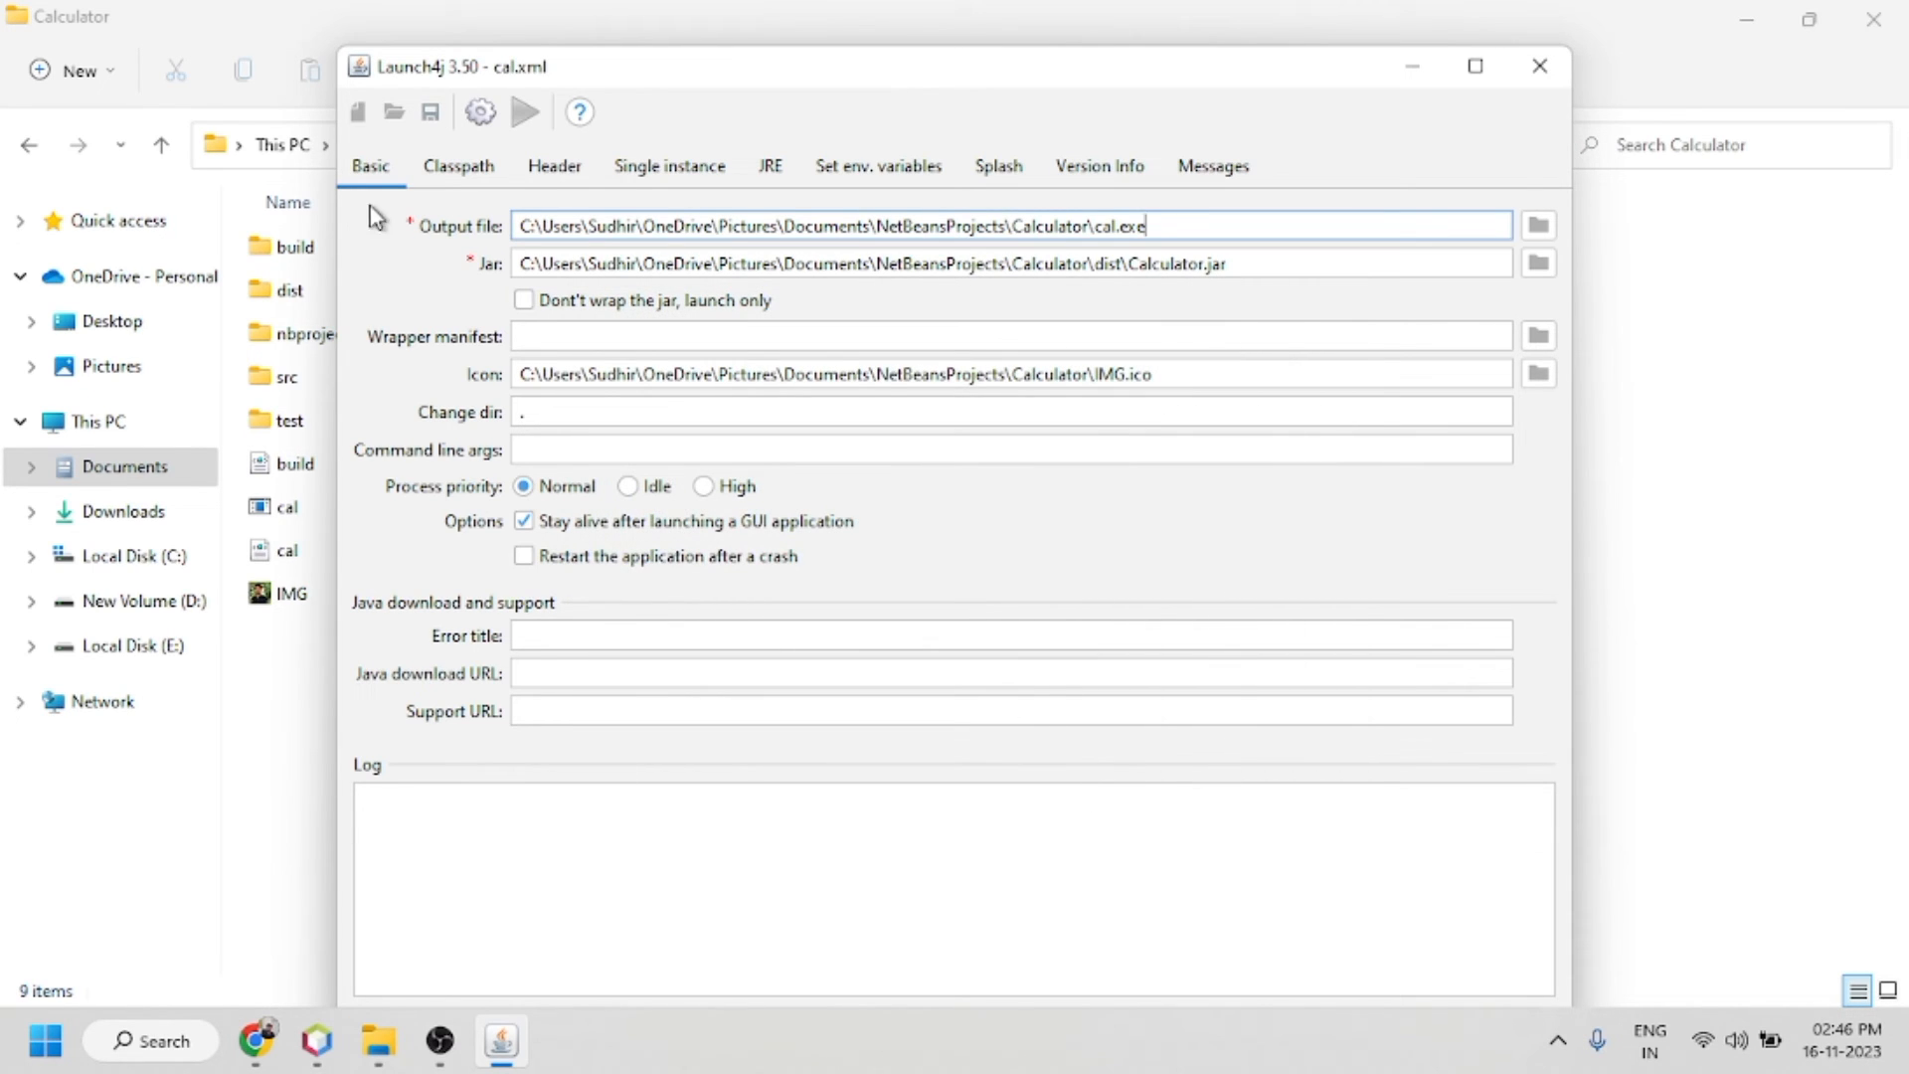
Step: Build the wrapped cal.exe and run it to test the Calculator
click(474, 129)
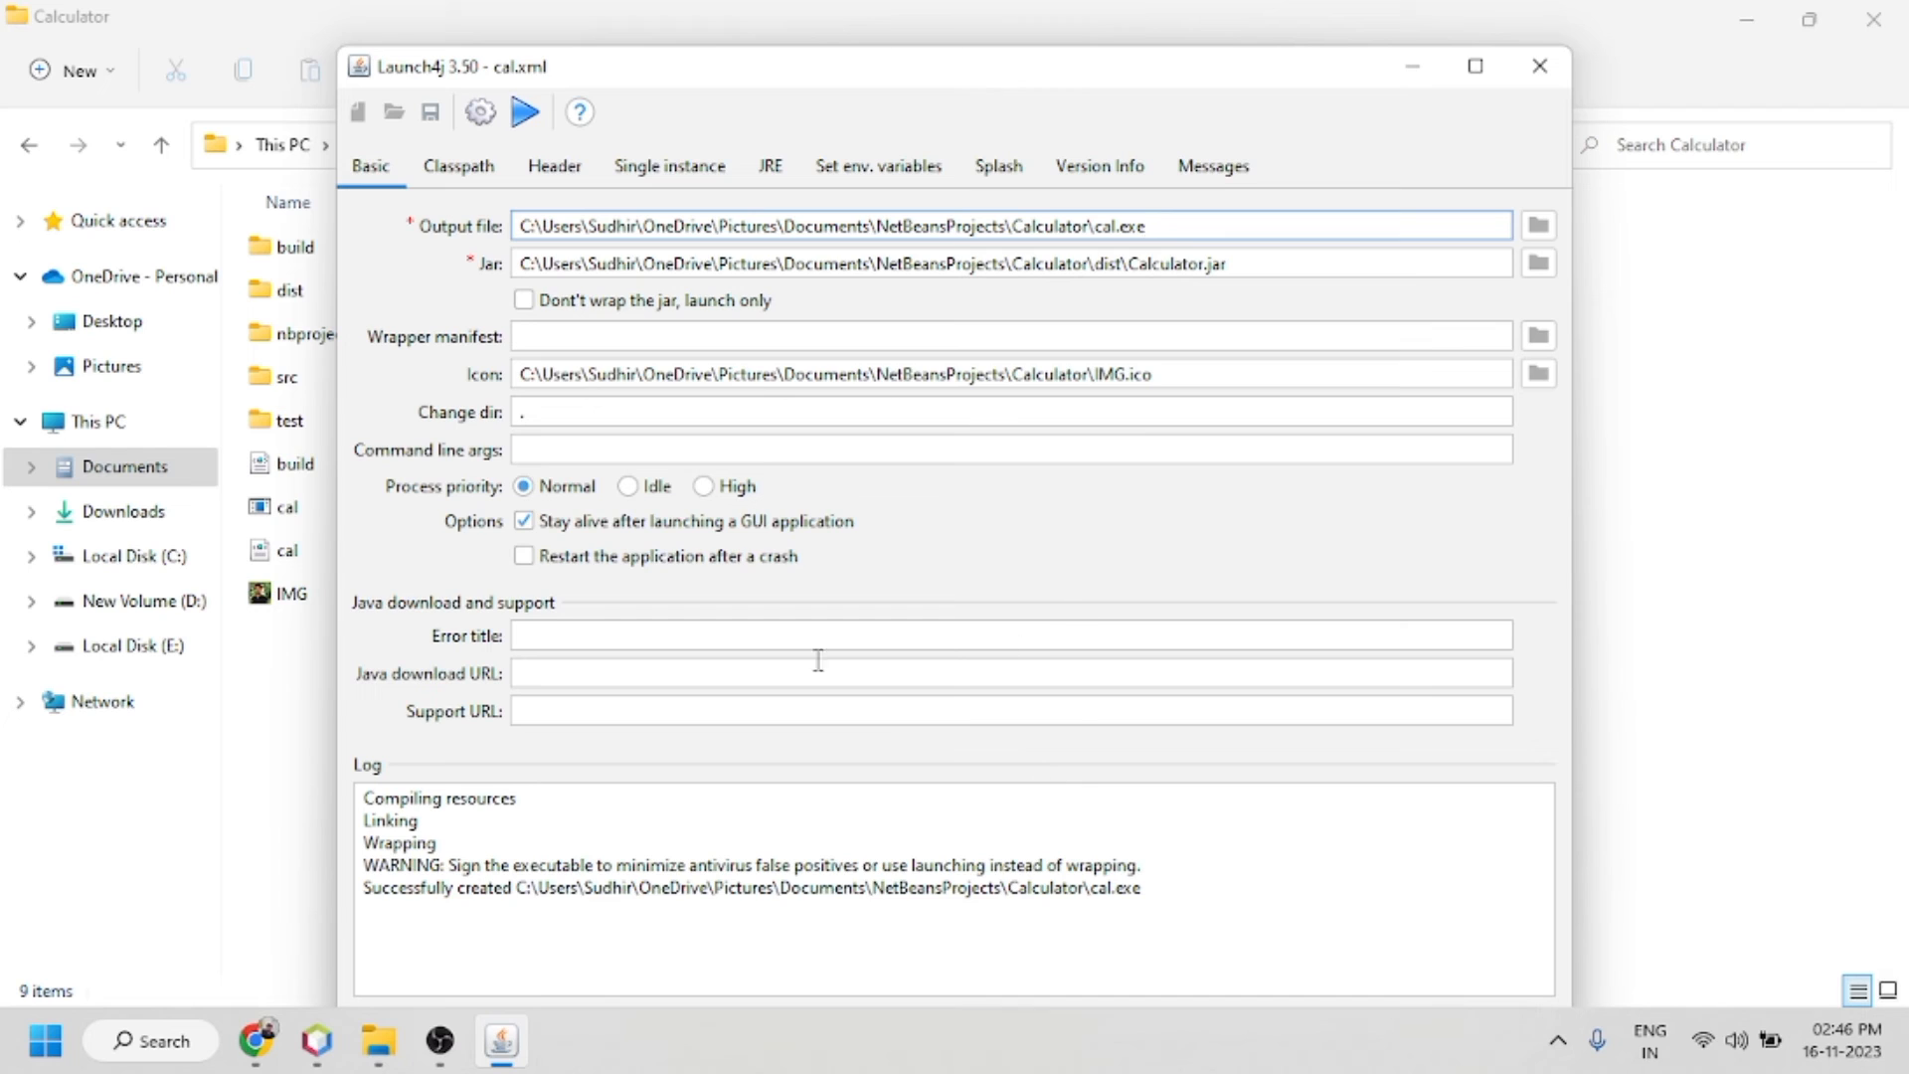
click(546, 117)
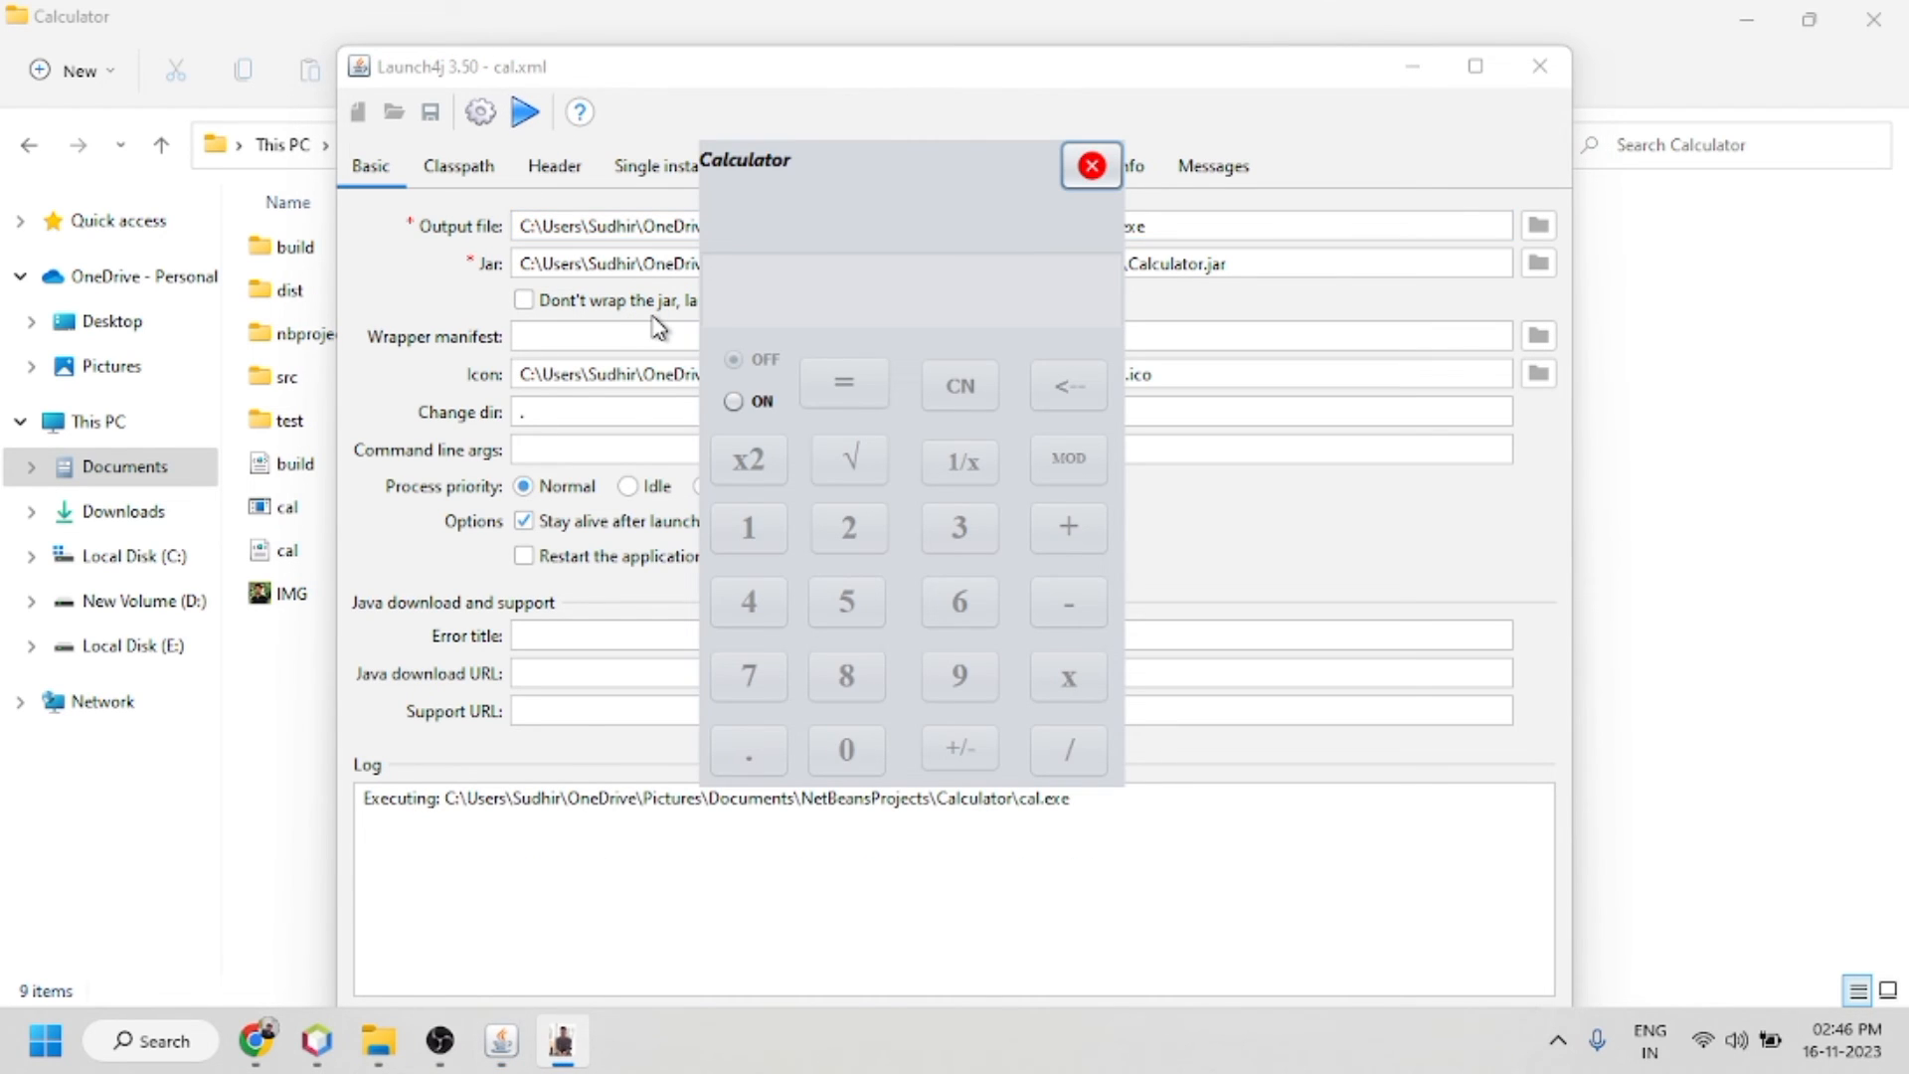
Step: Close the test Calculator and Launch4j, and reopen the Calculator project folder to refresh its file list
click(1094, 167)
click(1540, 65)
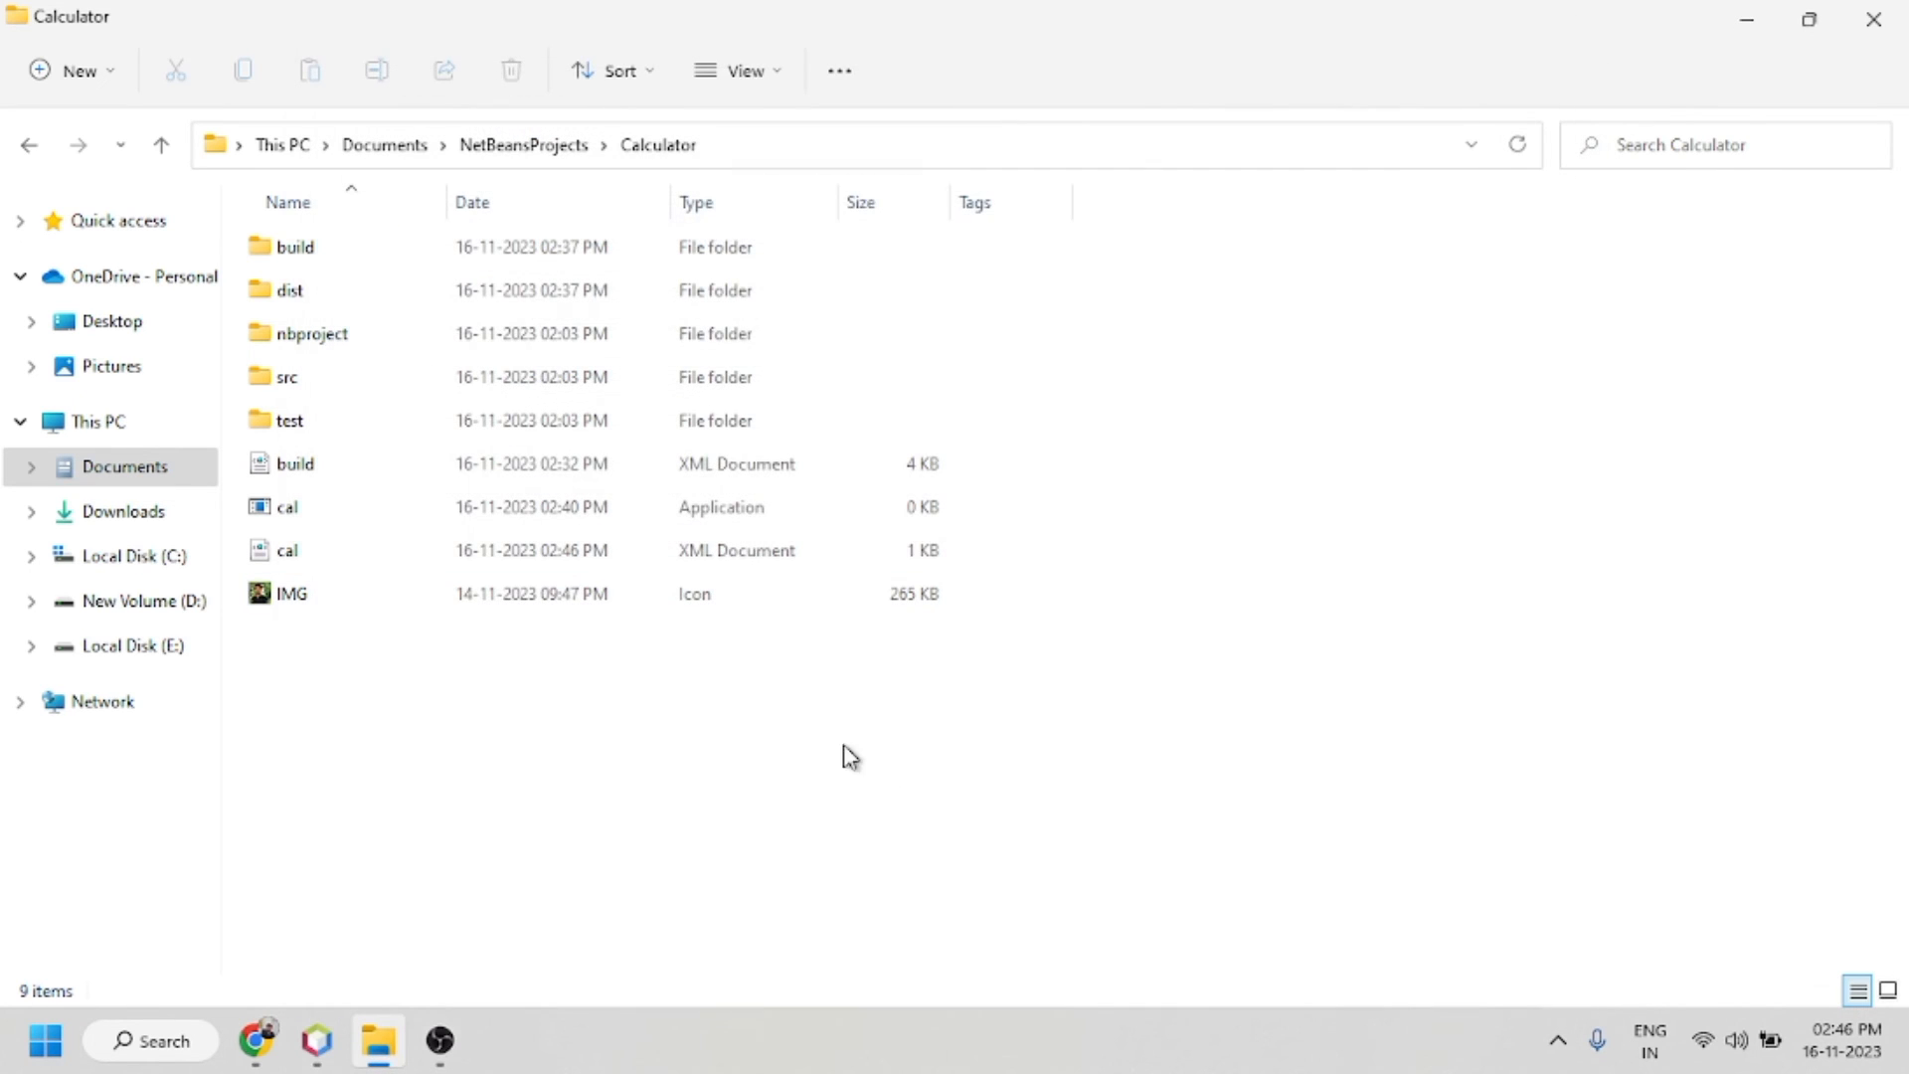
click(607, 515)
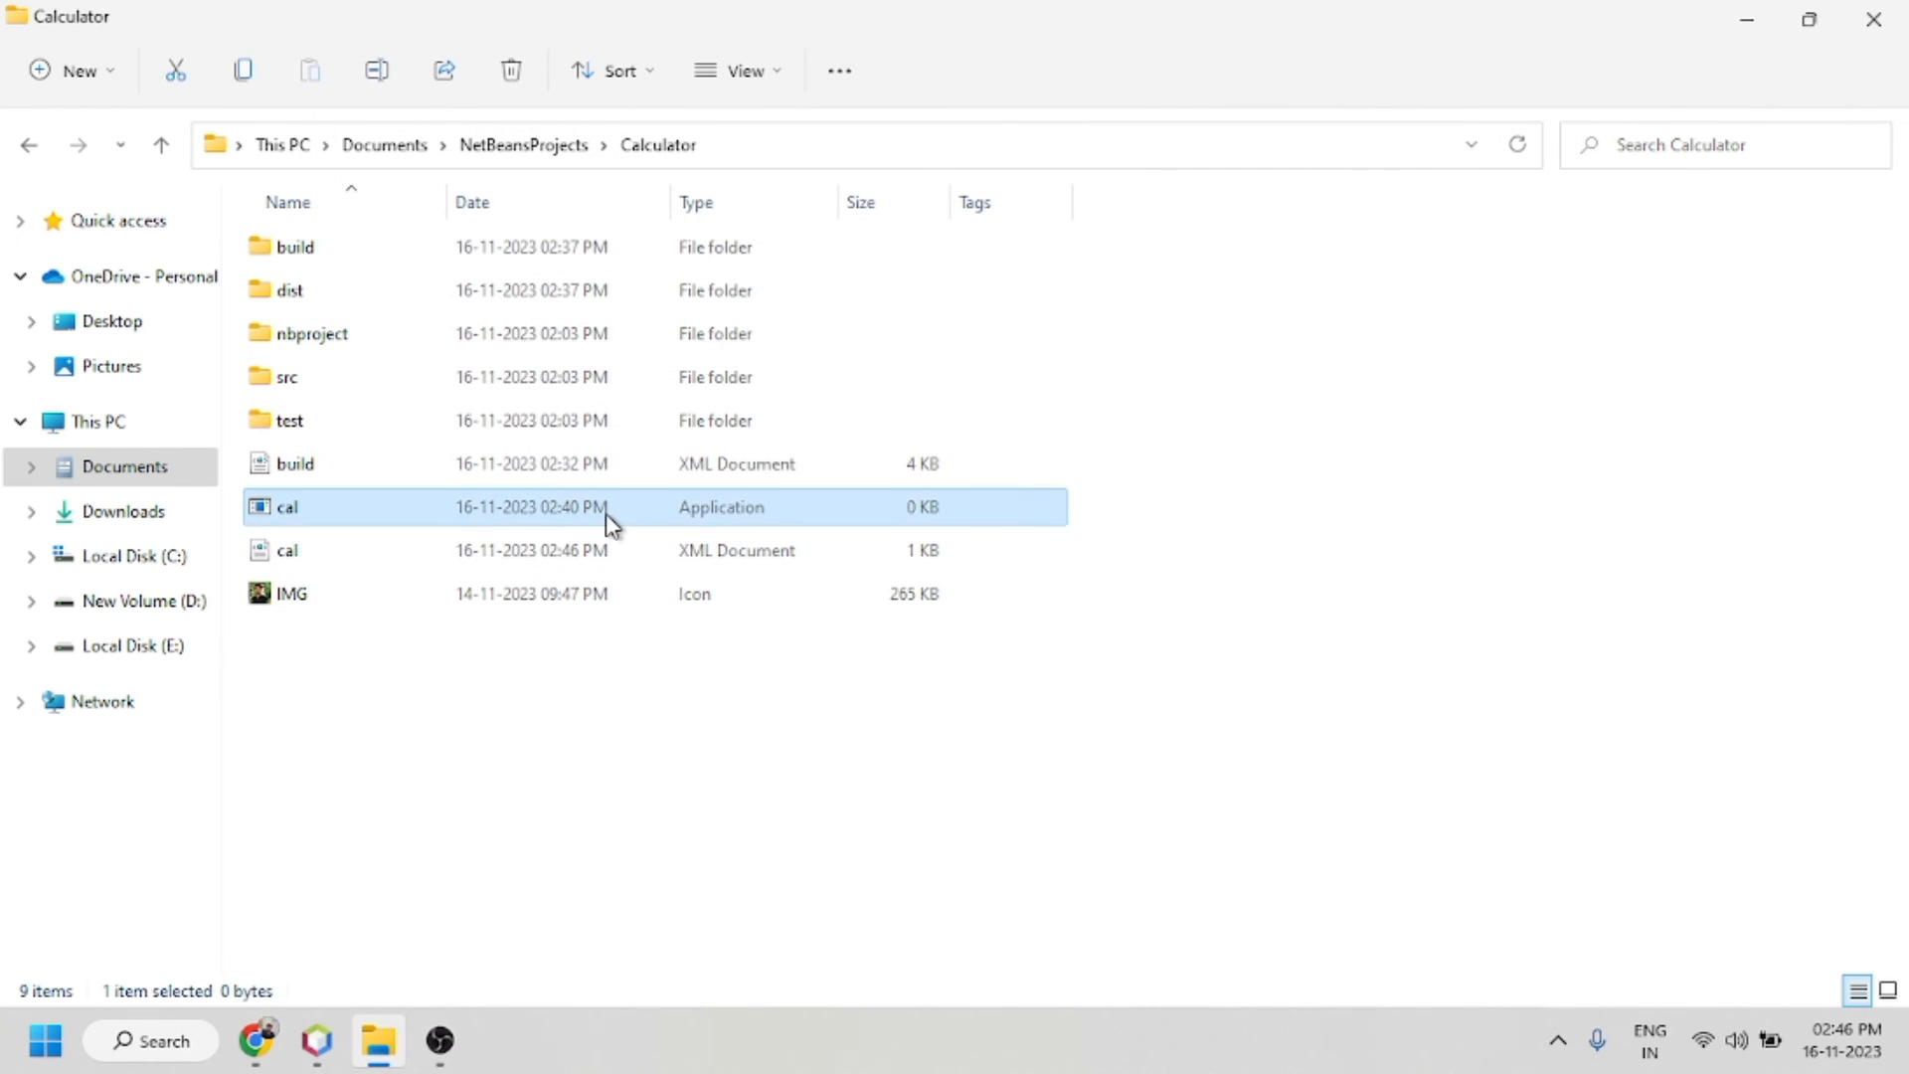
click(161, 144)
double_click(325, 265)
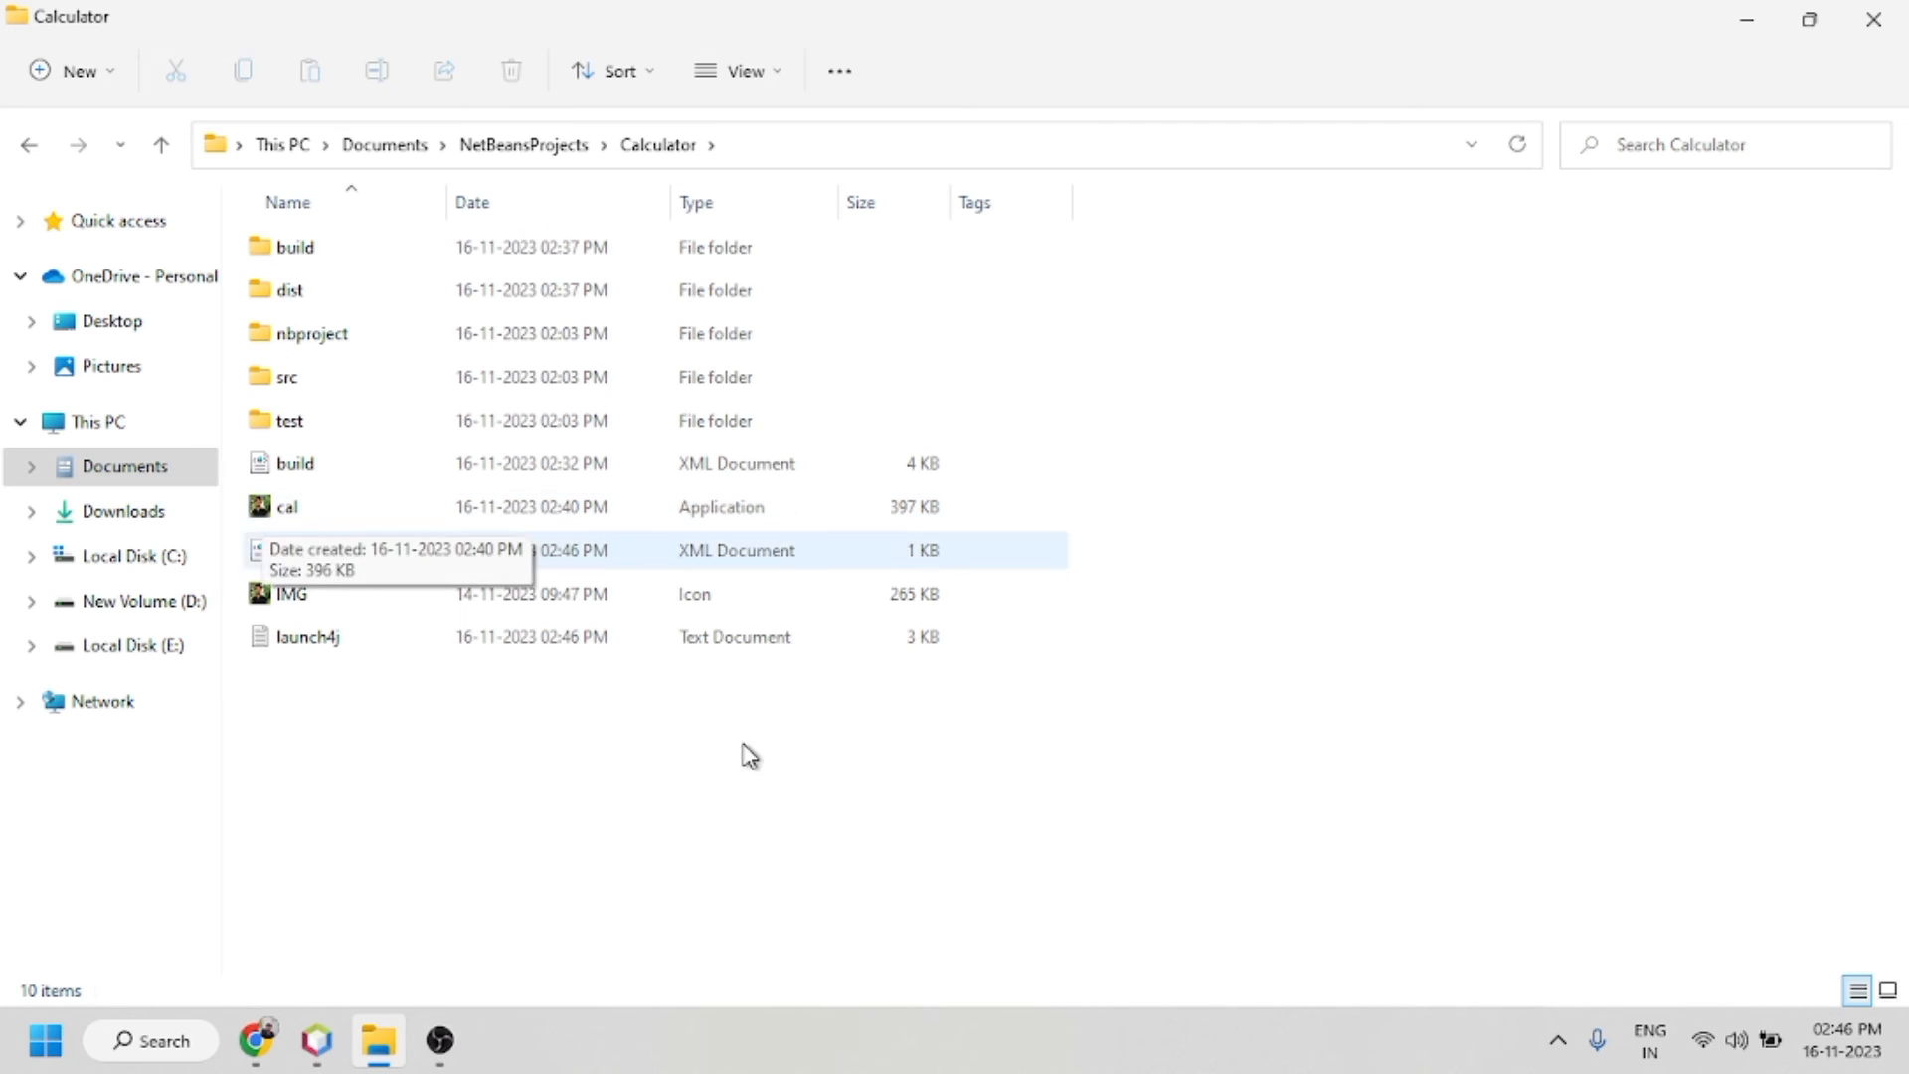
Step: Show the Calculator project folder's contents as large icons
right_click(1270, 568)
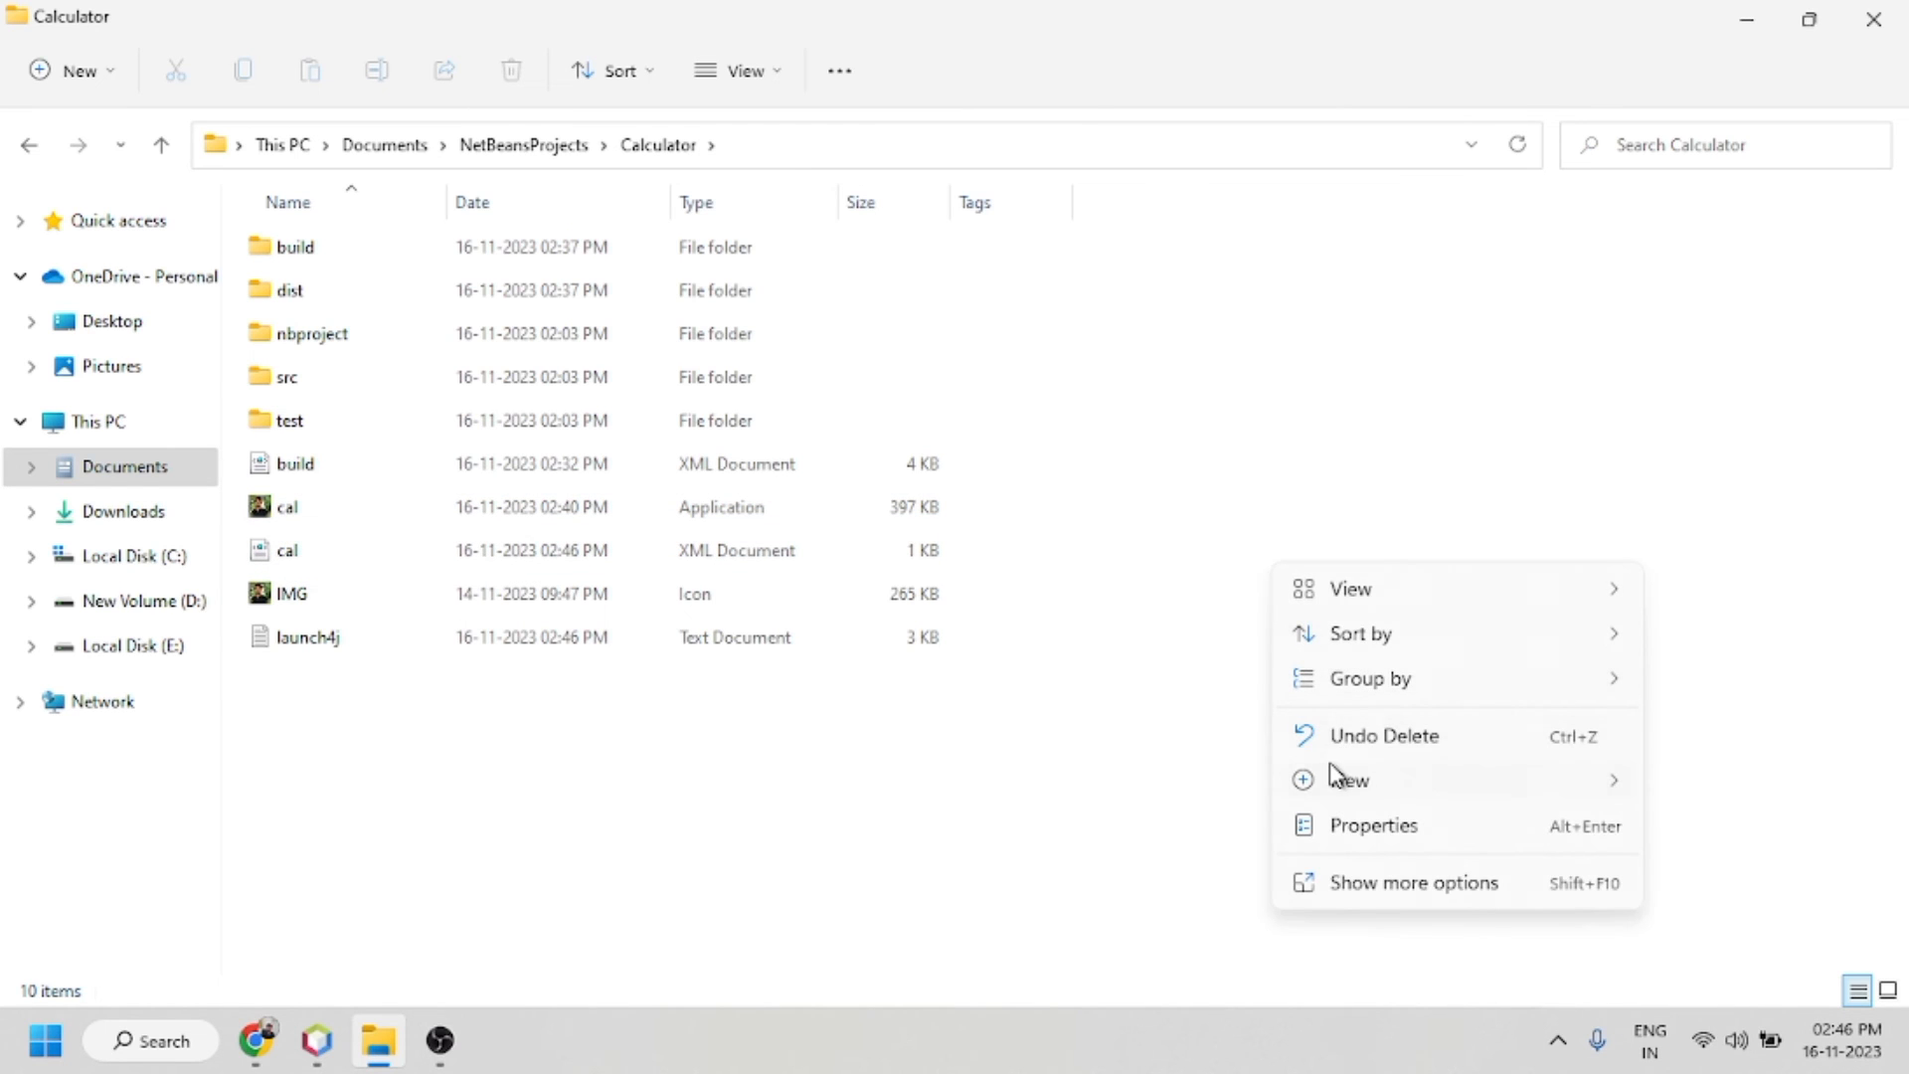
mouse_move(1373, 597)
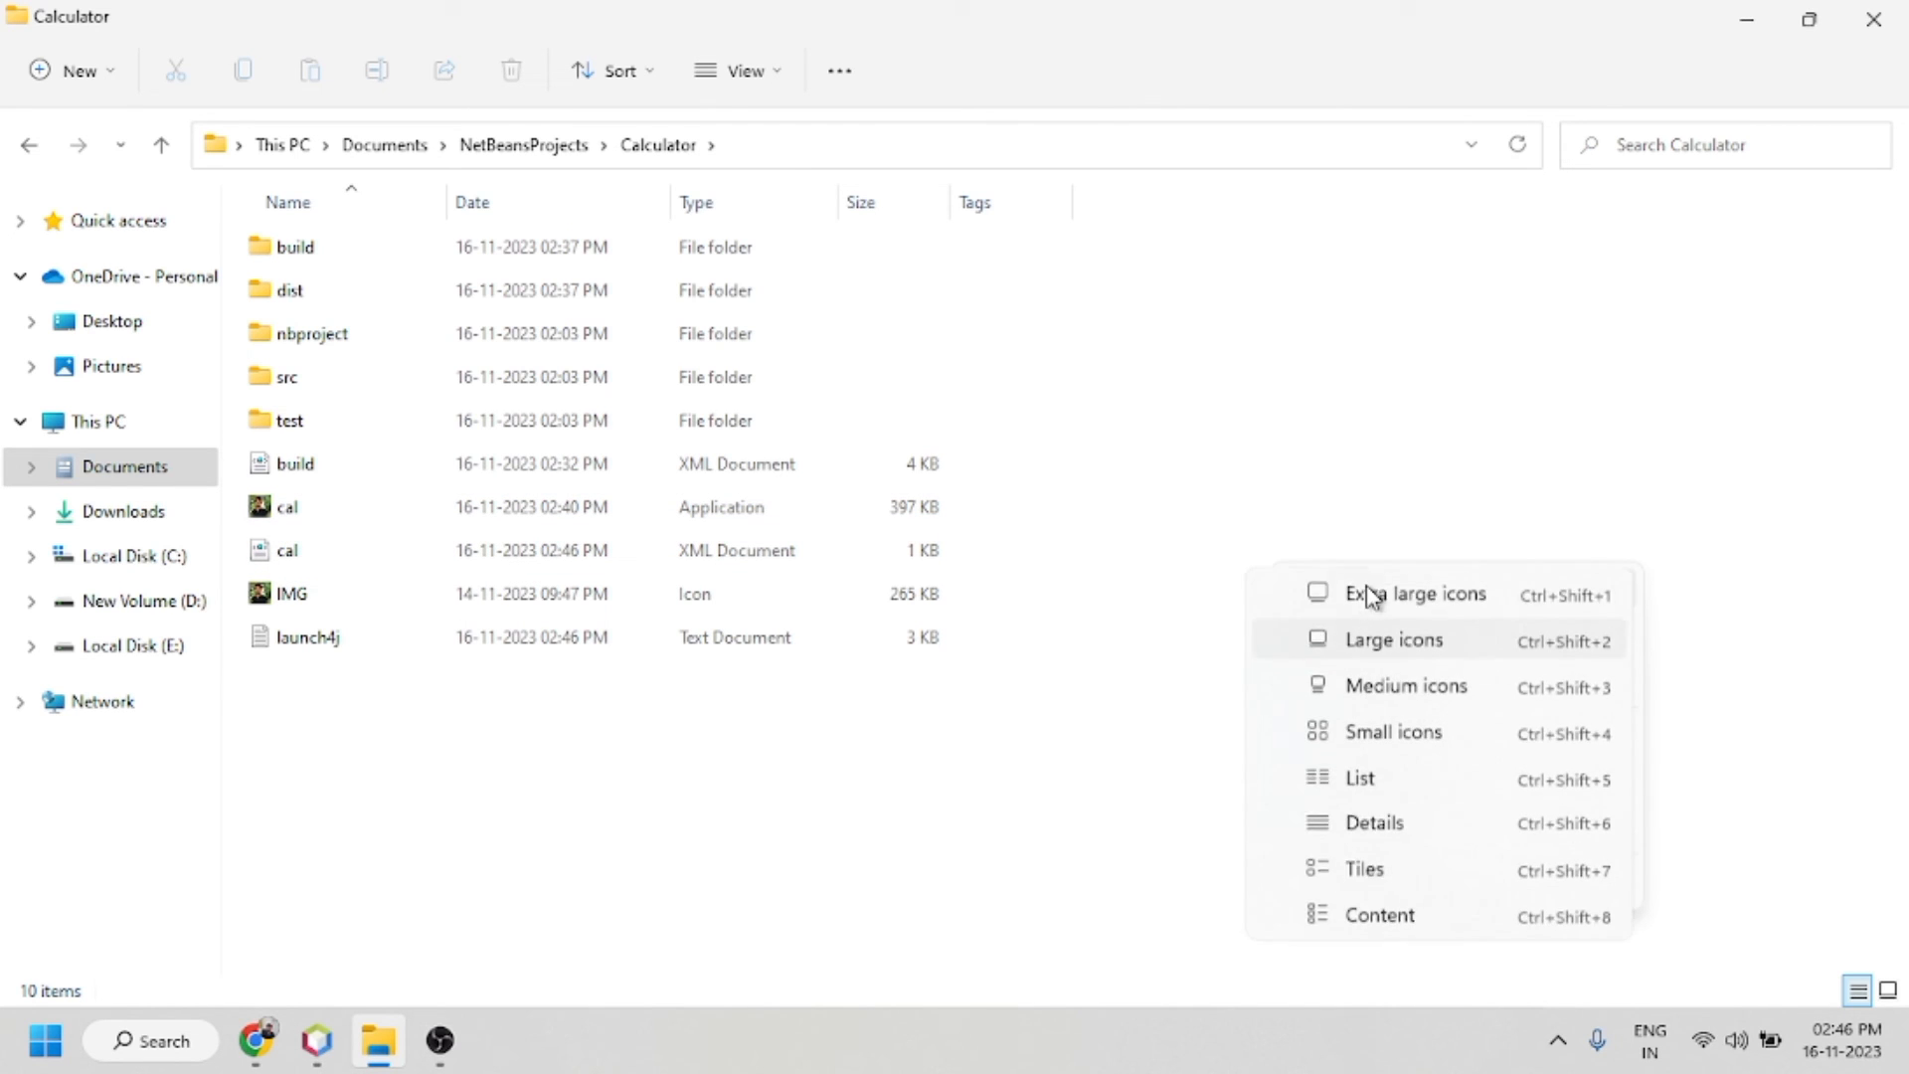
click(1381, 651)
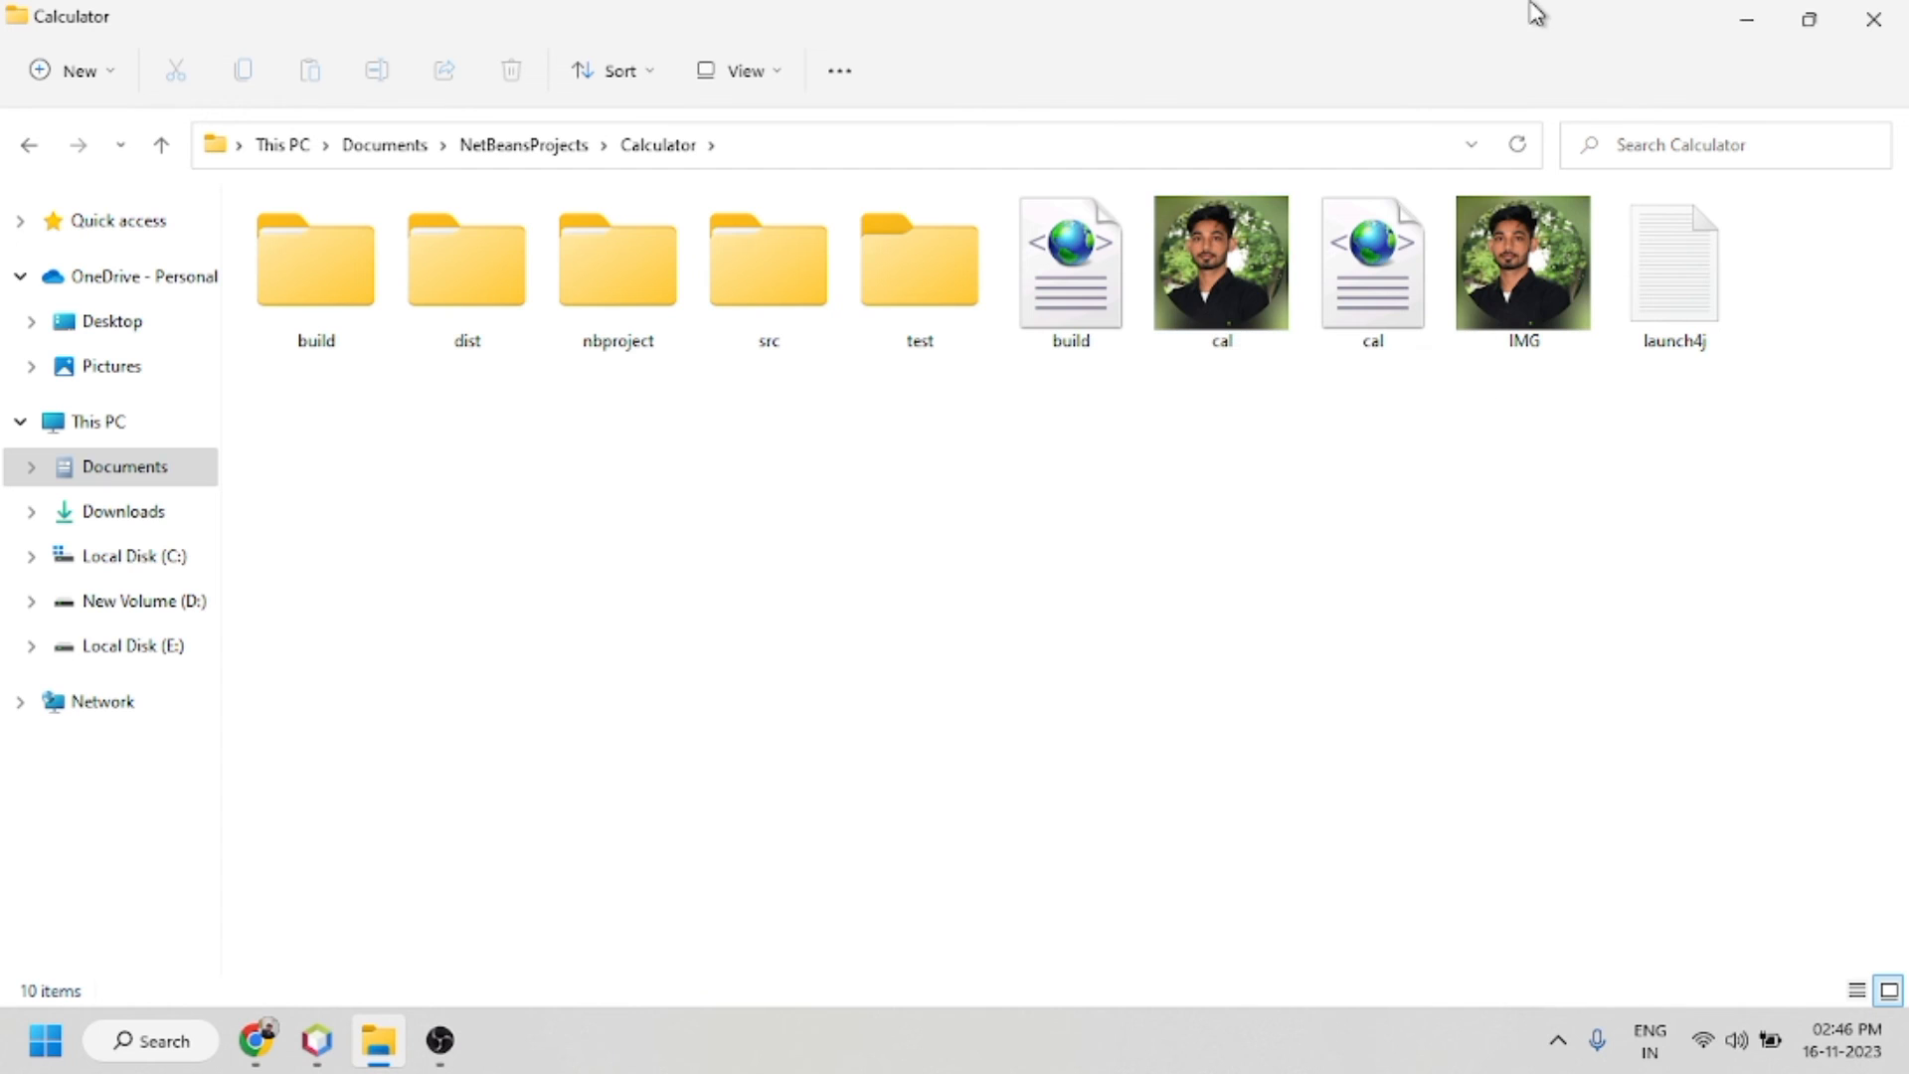
Step: Launch the cal application from the Calculator project folder and switch the calculator on
click(1187, 282)
double_click(1187, 281)
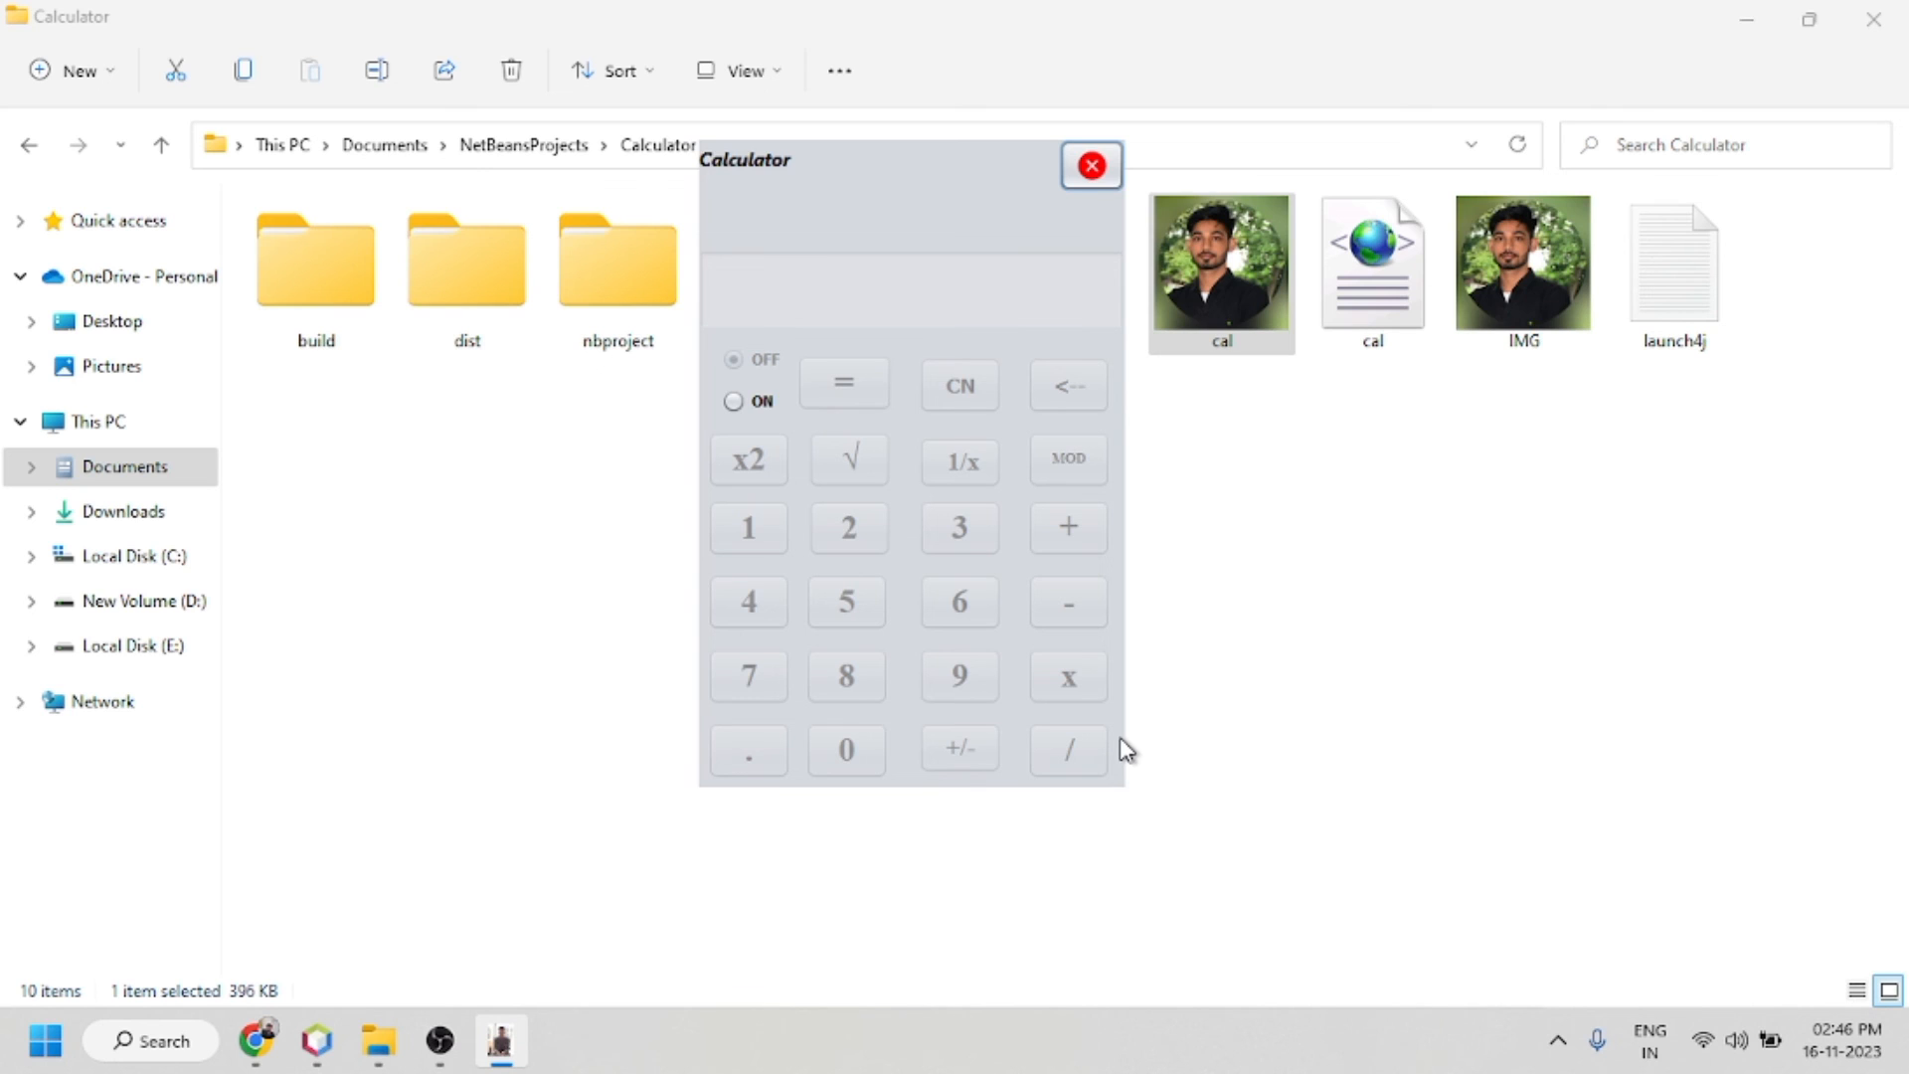
click(760, 403)
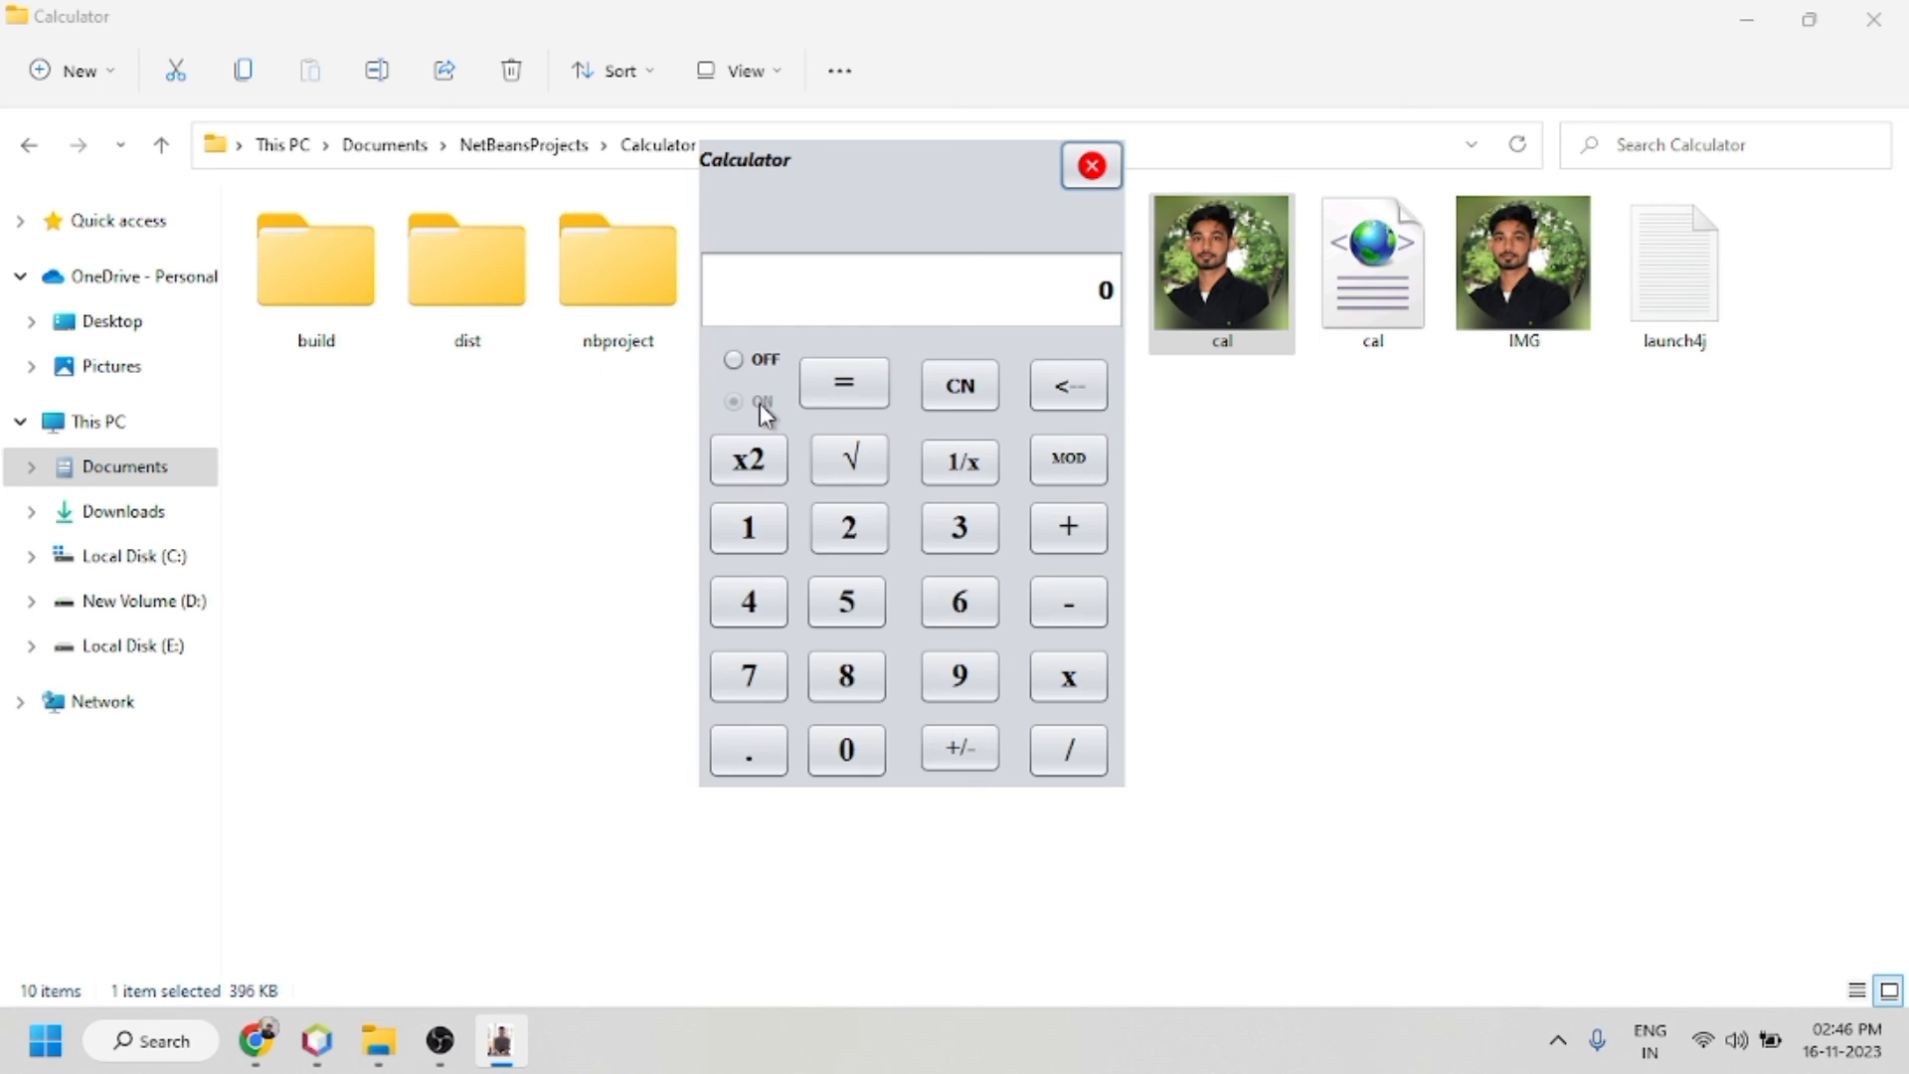
Step: Test the calculator by computing 24 - 6, and close it
click(823, 537)
click(762, 621)
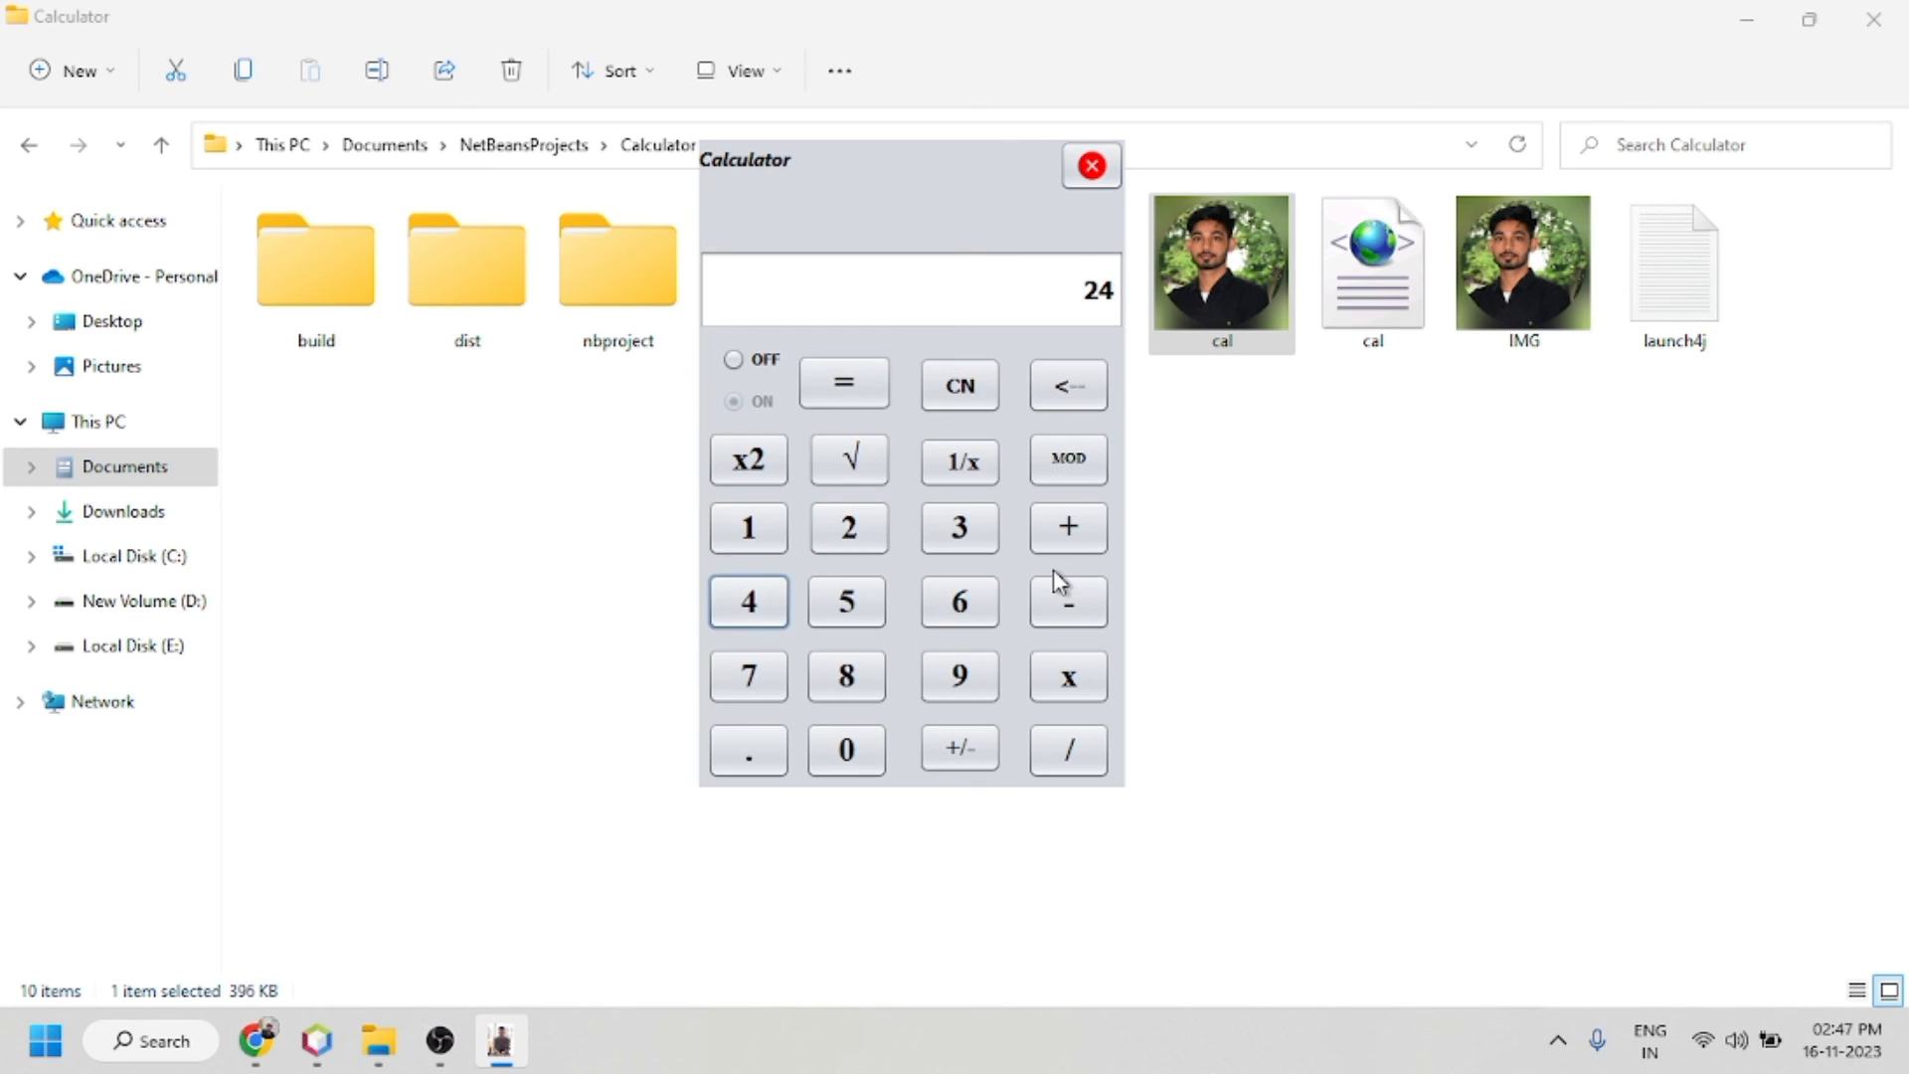
click(1044, 617)
click(964, 605)
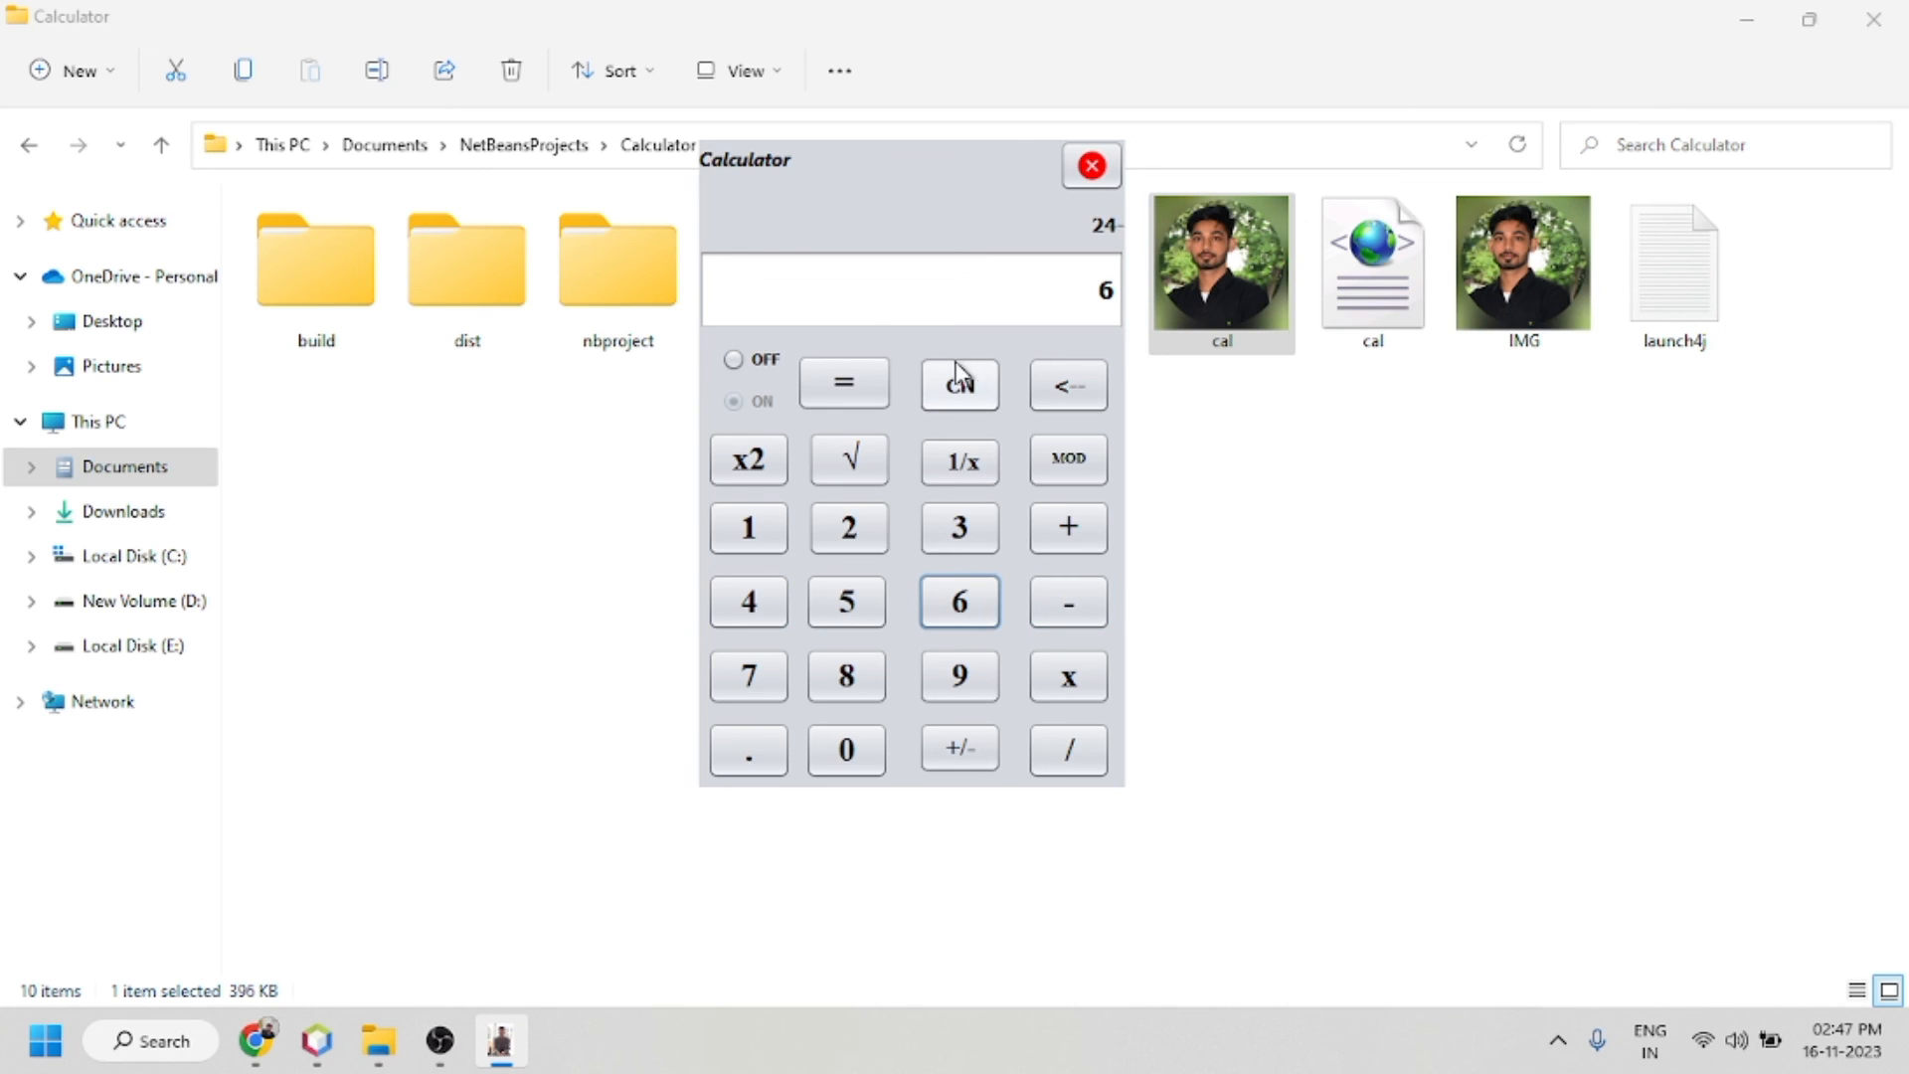
click(881, 390)
click(1092, 165)
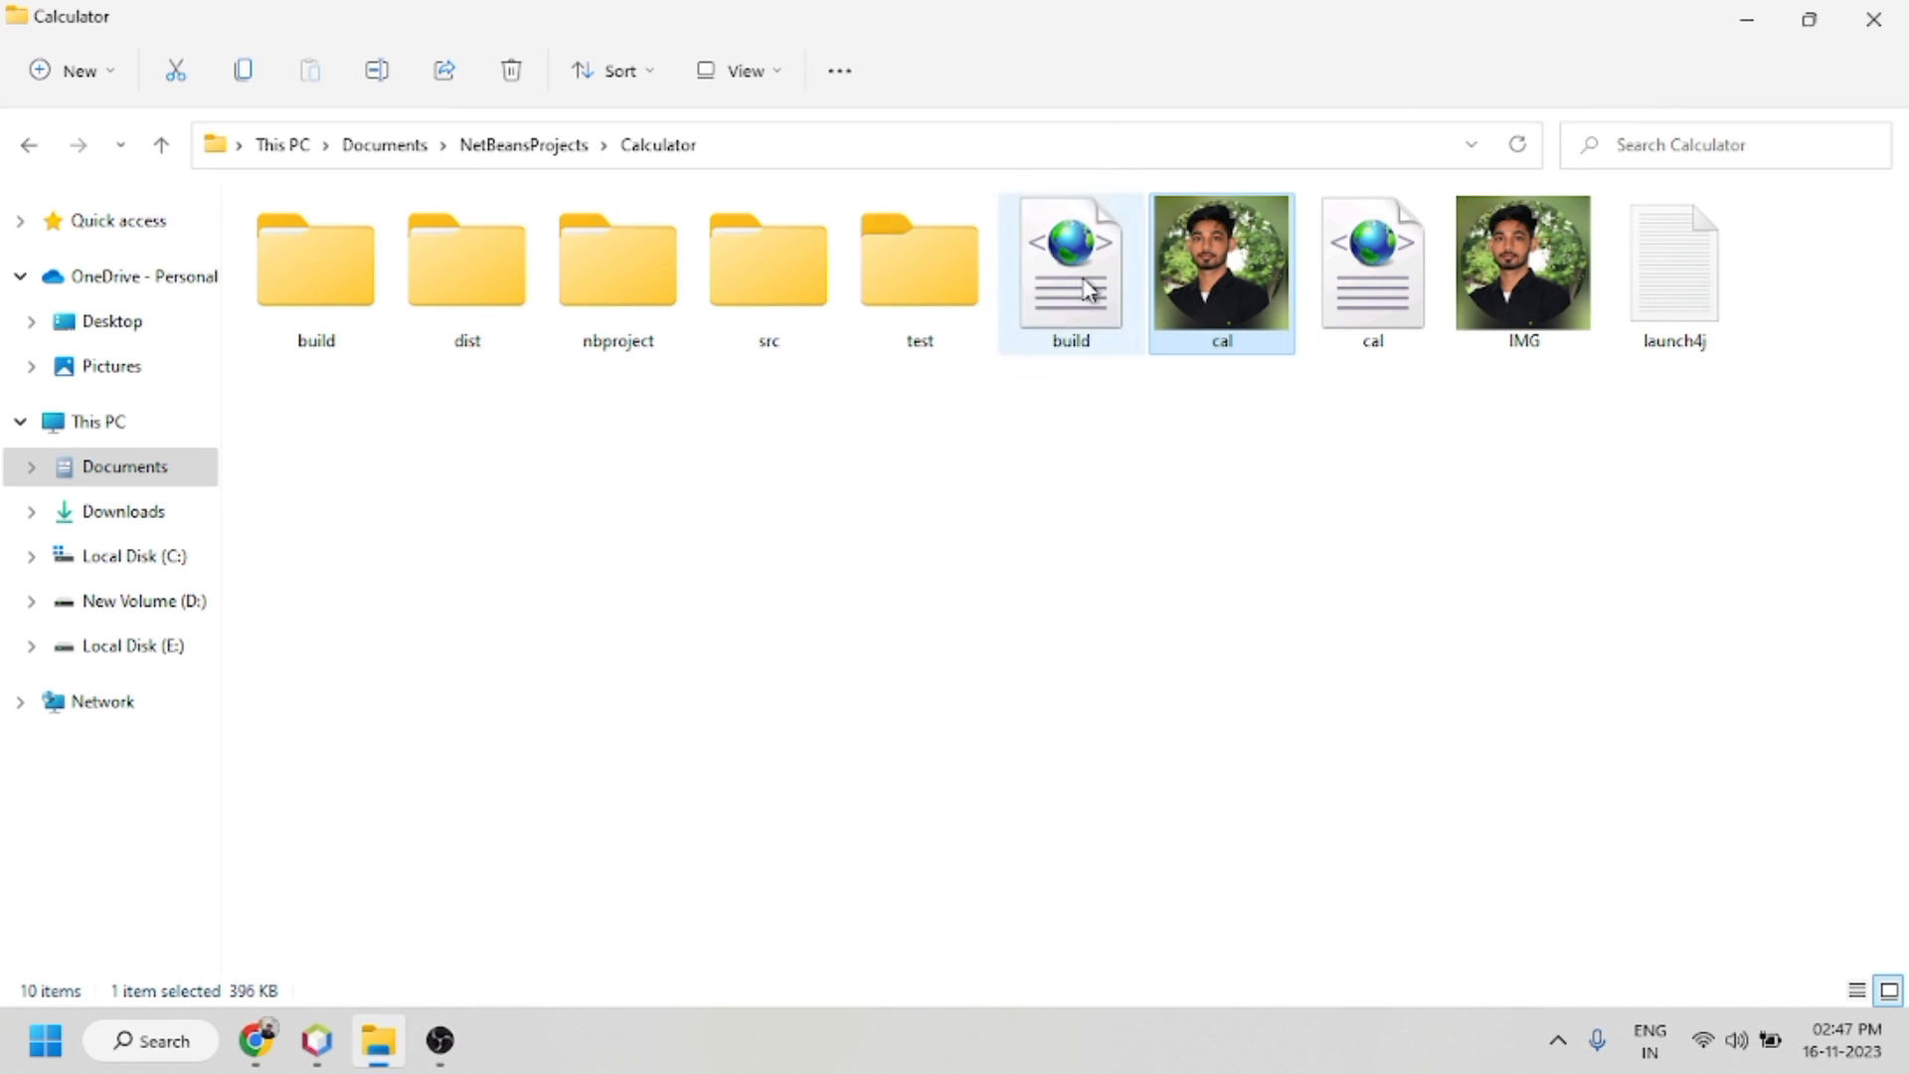